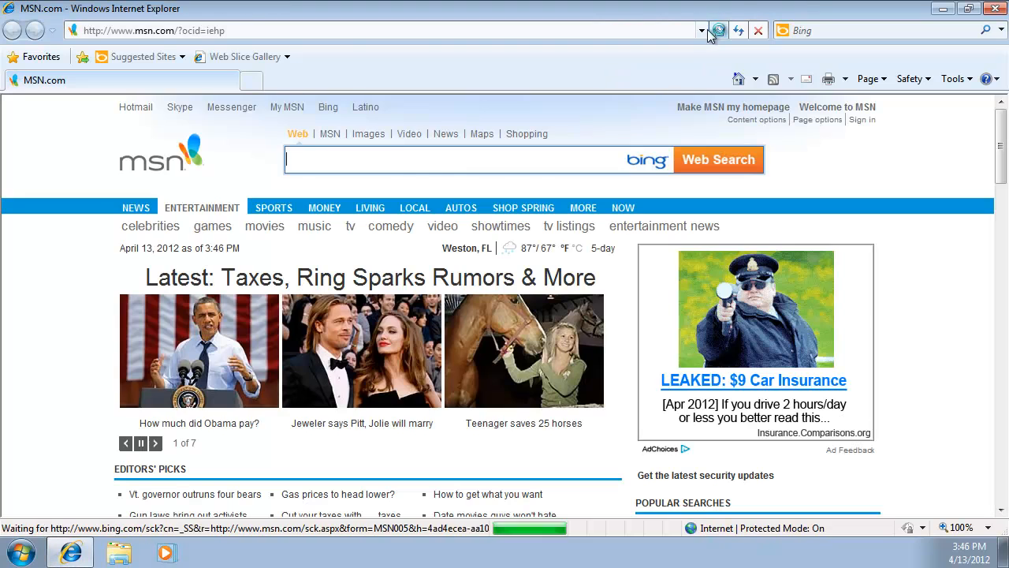
click(419, 30)
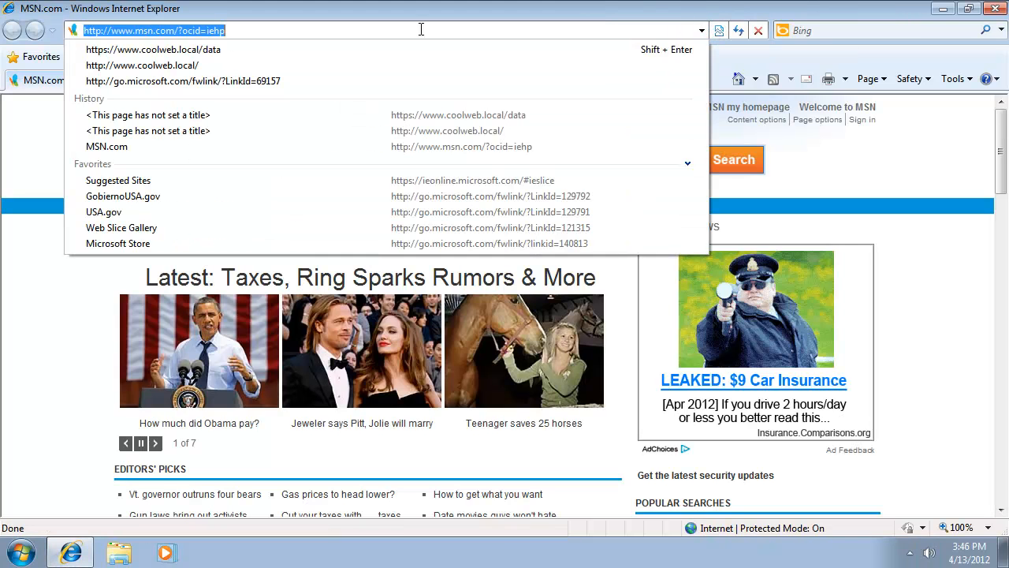
click(191, 67)
click(237, 31)
click(235, 33)
text(data)
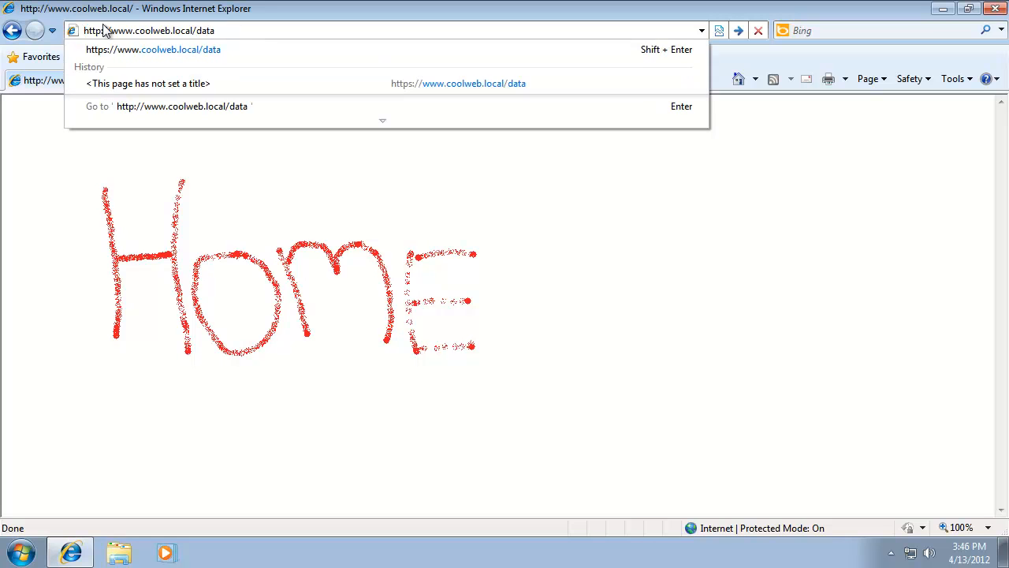
double_click(102, 31)
click(102, 32)
text(s)
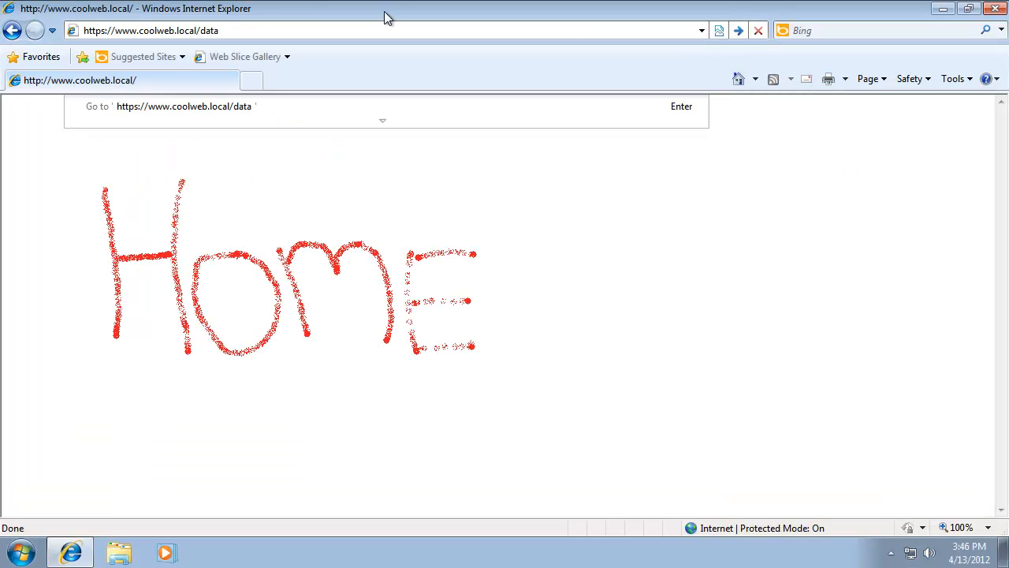
key(Return)
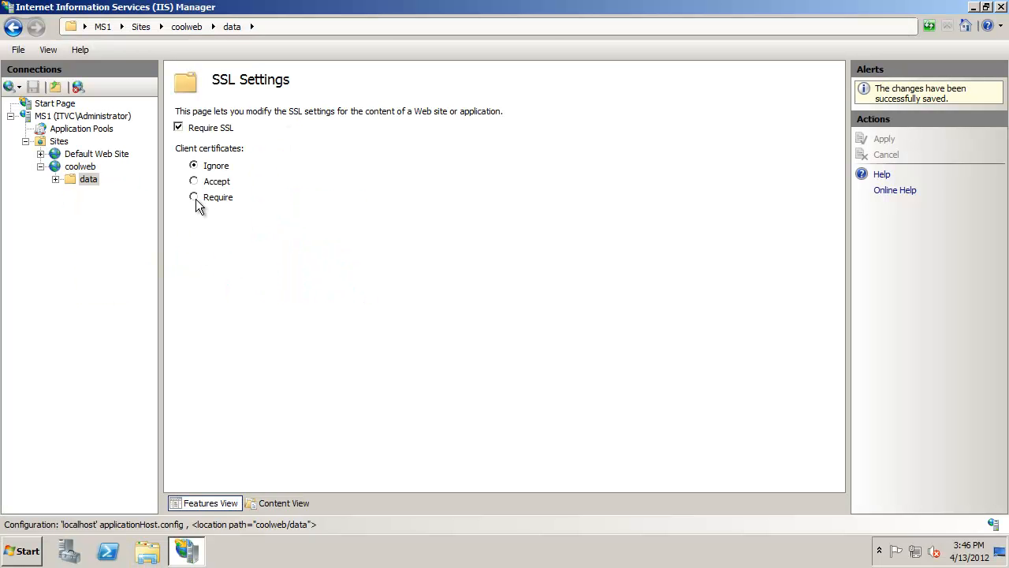
- Set the data folder's client certificates option to Require and apply the SSL settings
click(194, 198)
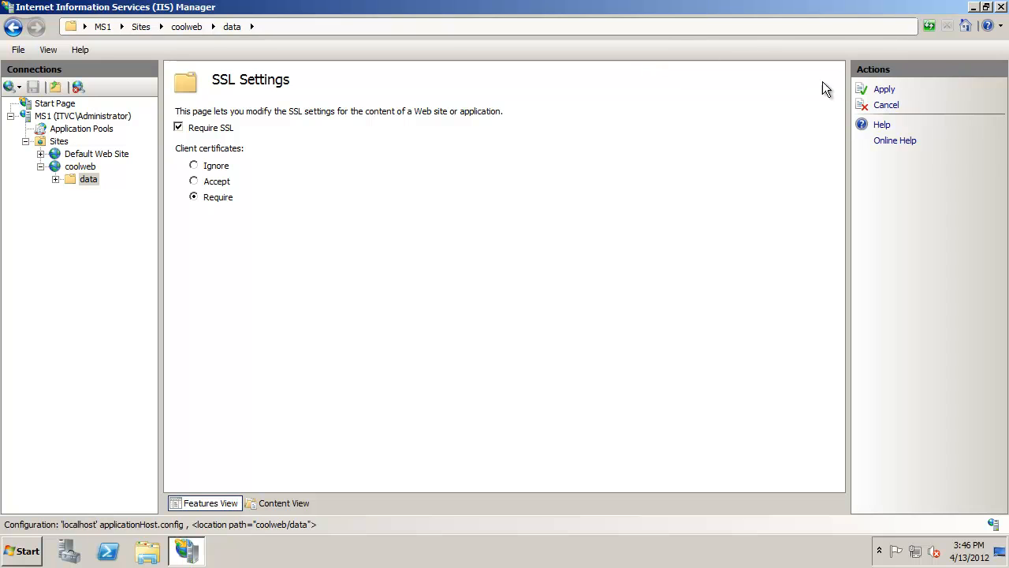
click(884, 91)
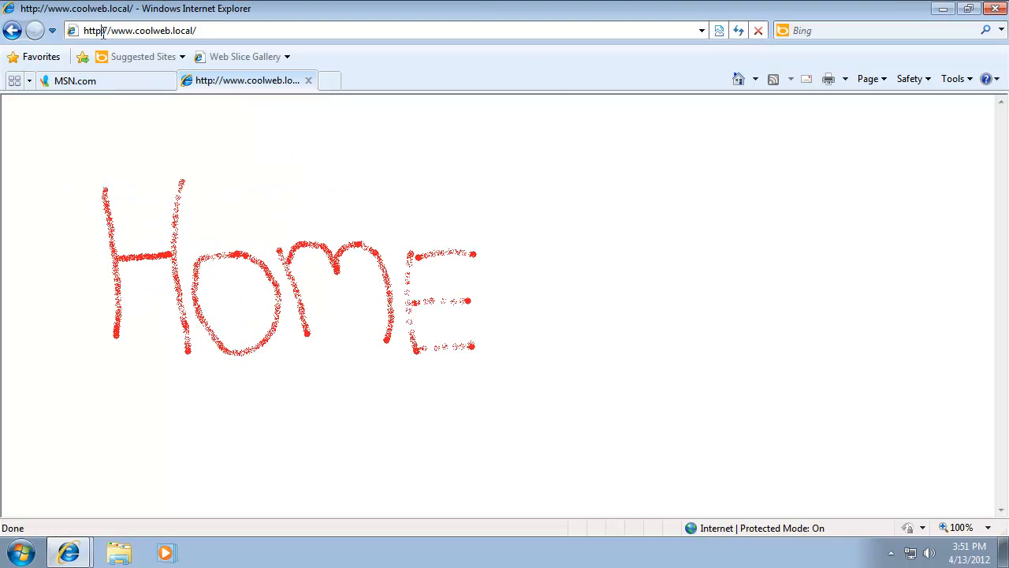
click(103, 31)
text(s://www.coolweb.local/)
click(245, 31)
text(data)
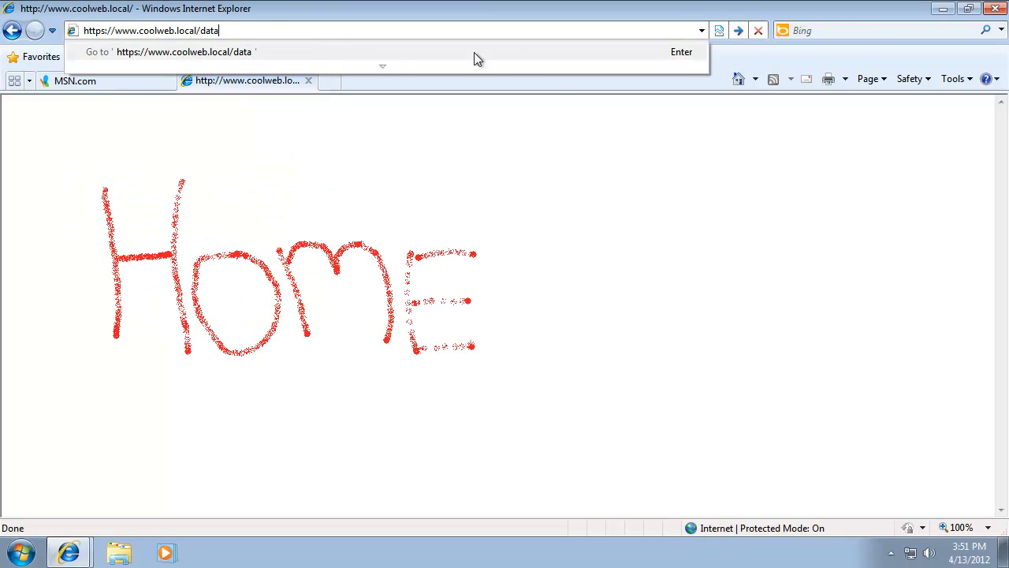
click(515, 50)
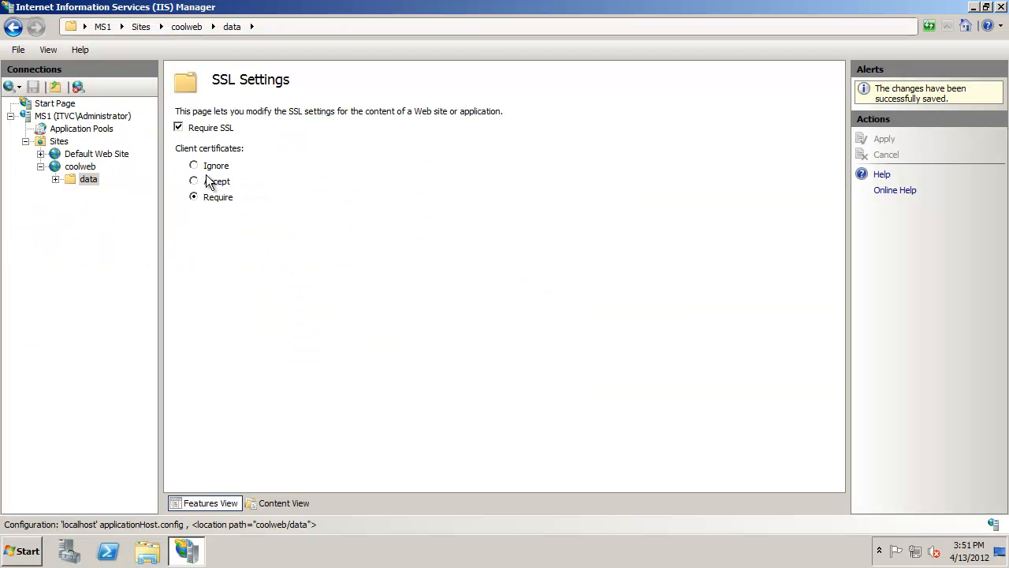
- Set the data folder's client certificates to Ignore, apply, and reload the data page in the browser
click(198, 167)
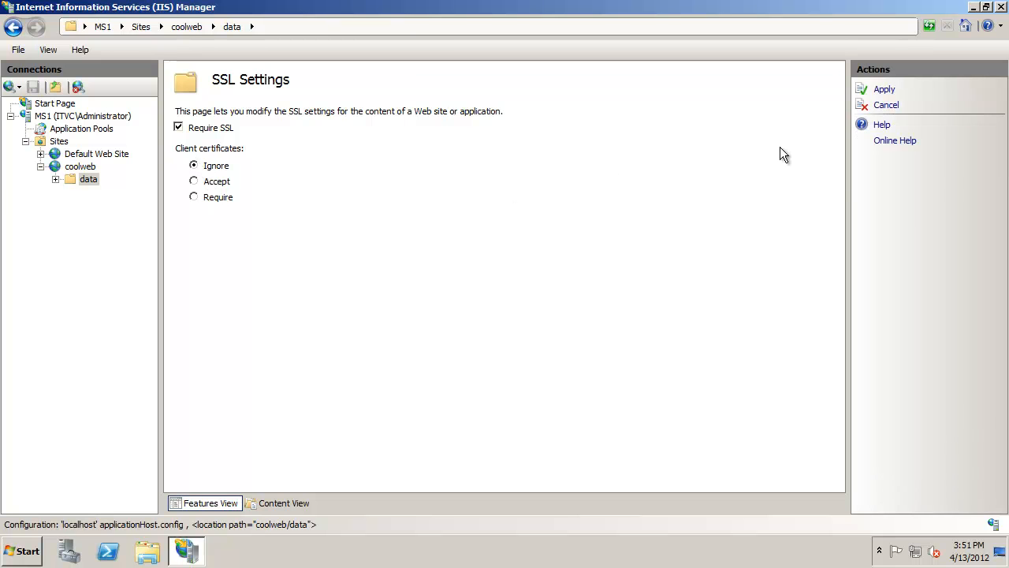
click(884, 89)
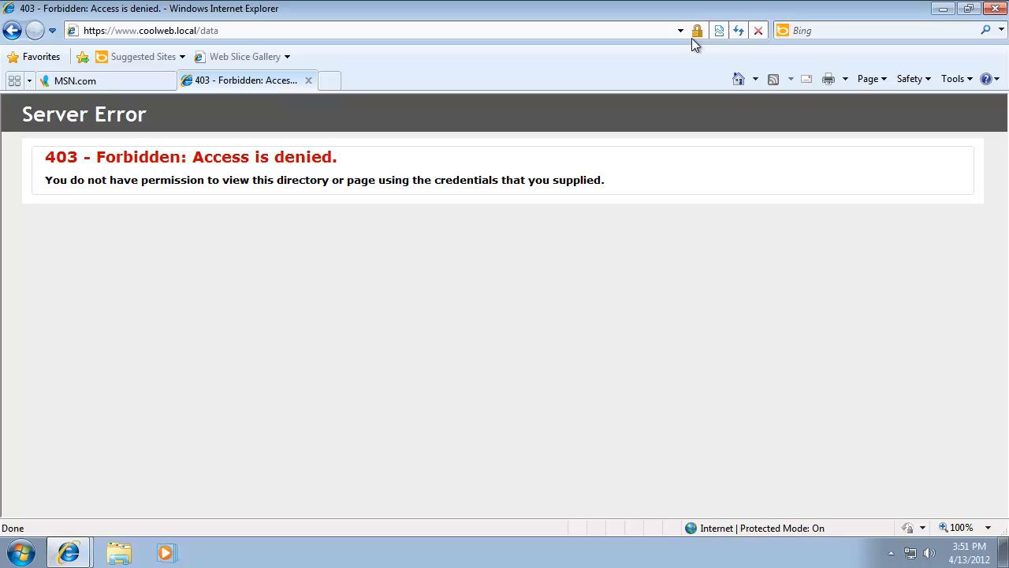
click(738, 30)
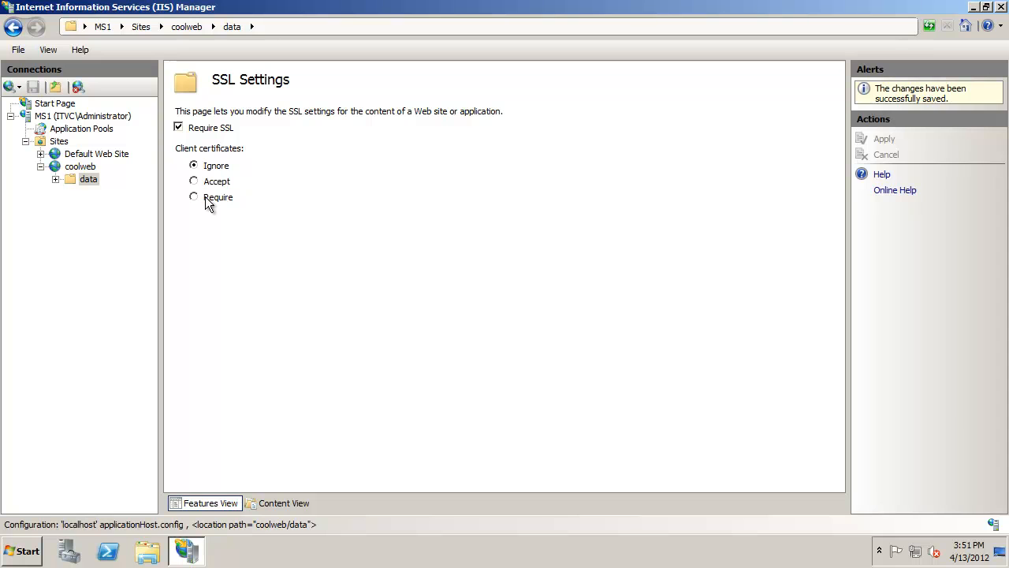
- Set client certificates back to Require, apply, and reload the data page in the browser
click(205, 197)
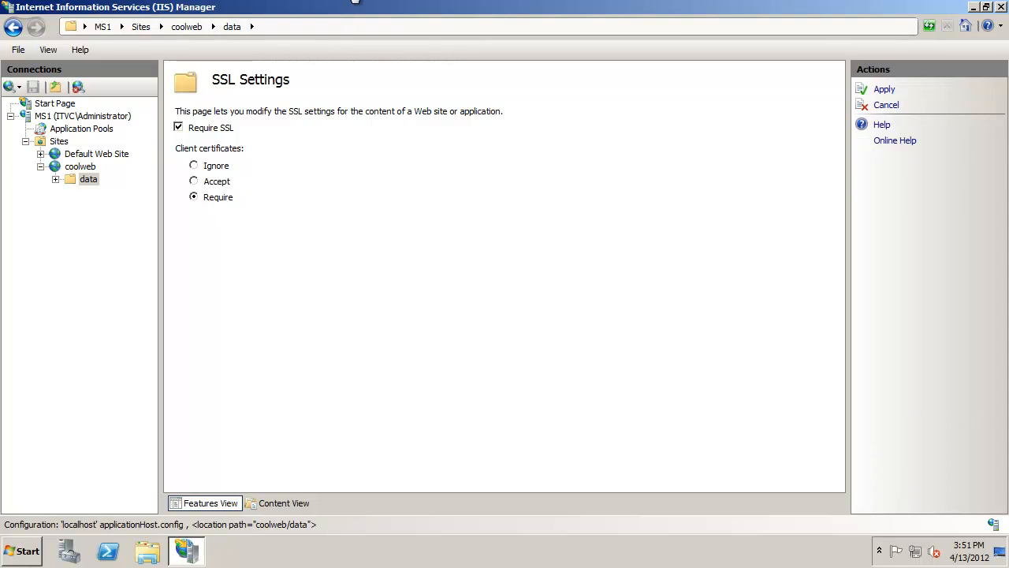
click(881, 92)
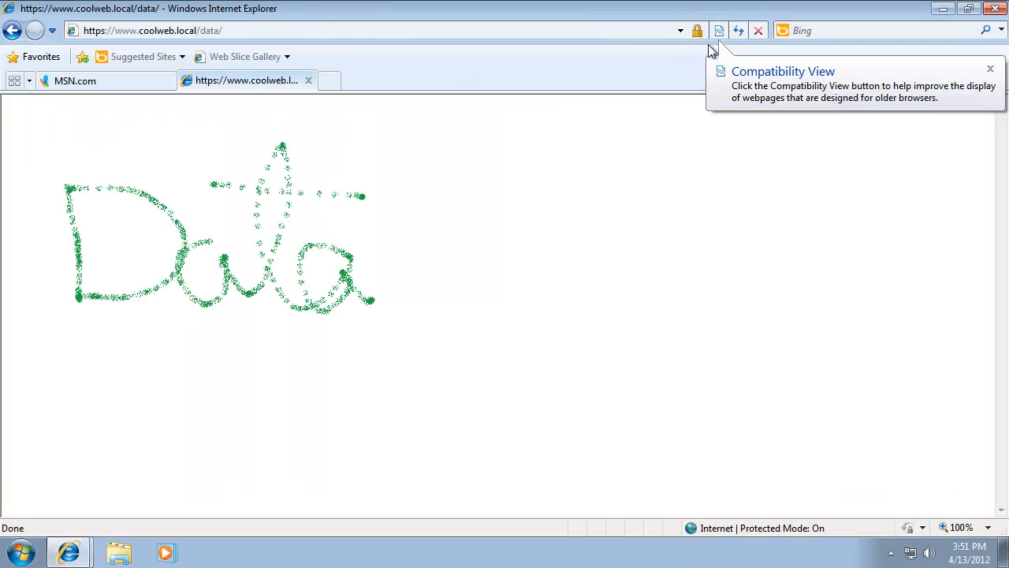
click(739, 31)
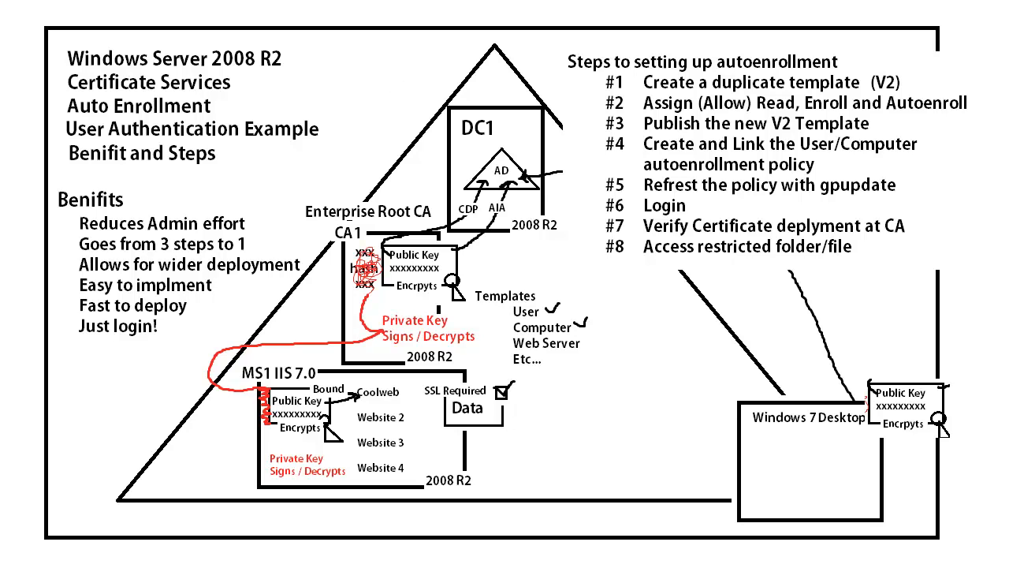
- Add the text note 'require Client cert!' beside the Data box on the diagram
click(499, 433)
text(require Cli)
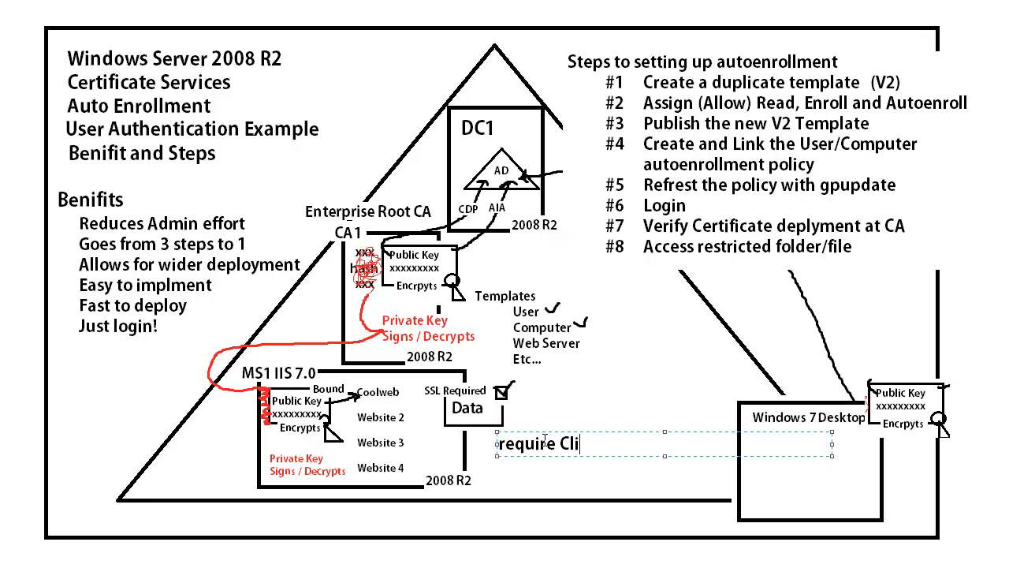
text(ent cert!)
click(630, 307)
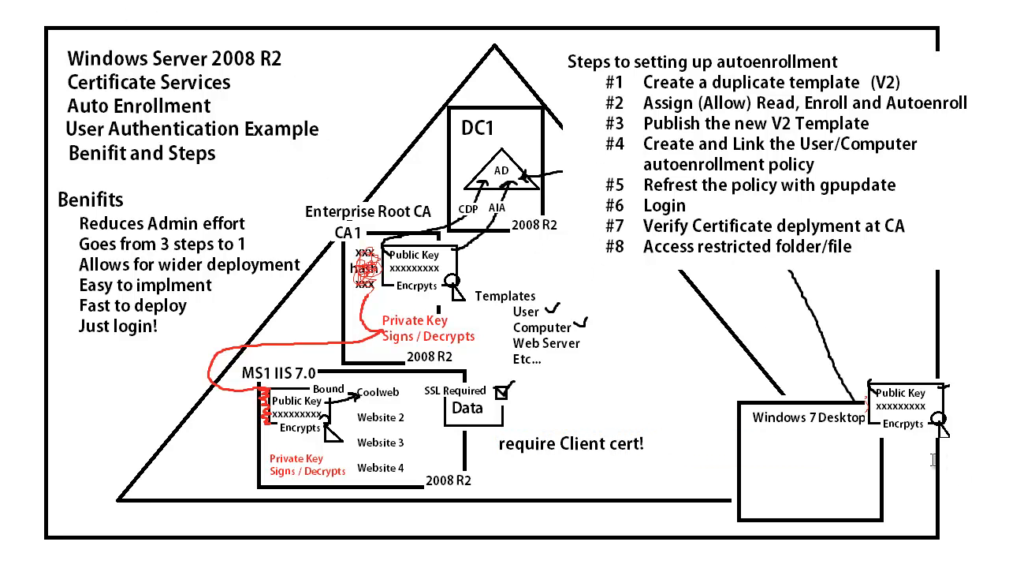
- Add the text 'Tom' near the Windows 7 Desktop box on the diagram
click(767, 445)
text(Tom)
click(659, 410)
mouse_move(586, 82)
mouse_down()
mouse_move(596, 89)
mouse_move(608, 74)
mouse_up()
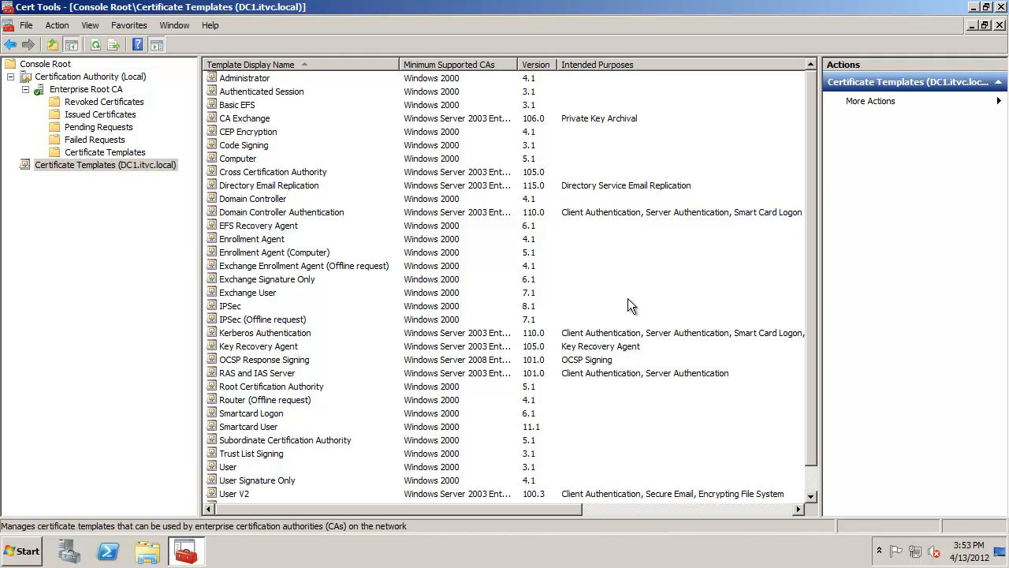
- Browse the certification authority's folders, including Pending Requests
click(328, 451)
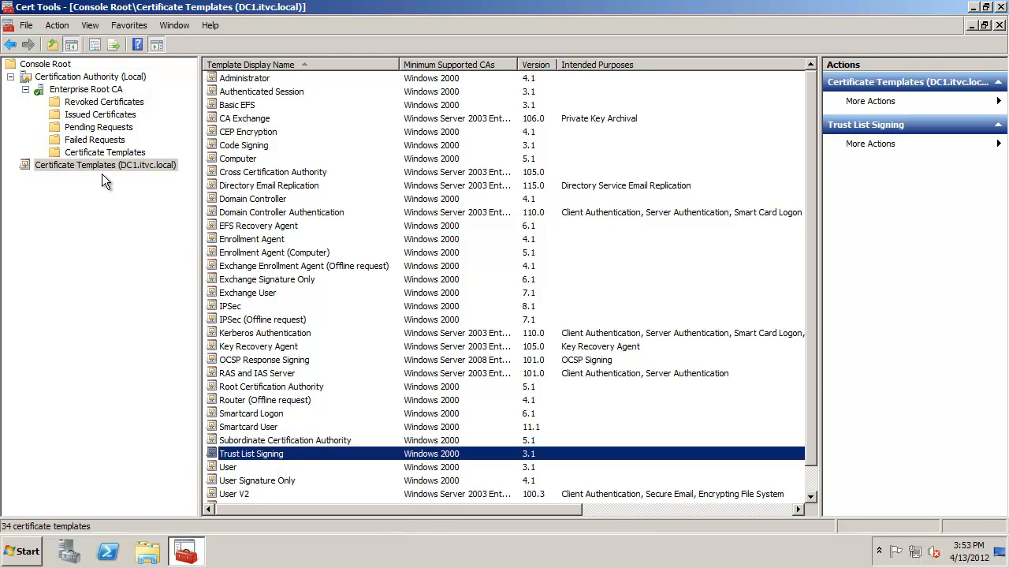
drag(212, 9, 302, 38)
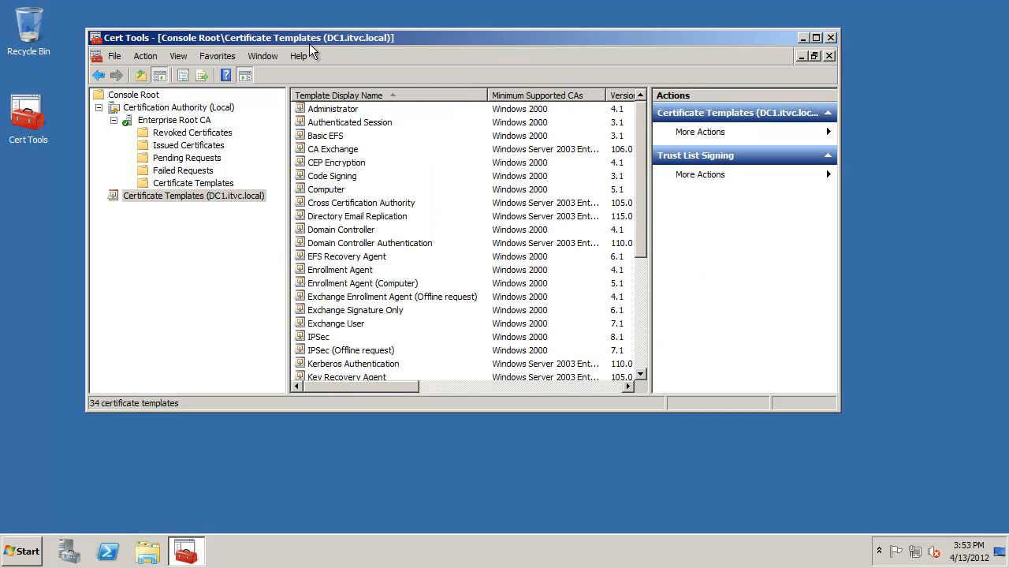
click(816, 37)
click(76, 79)
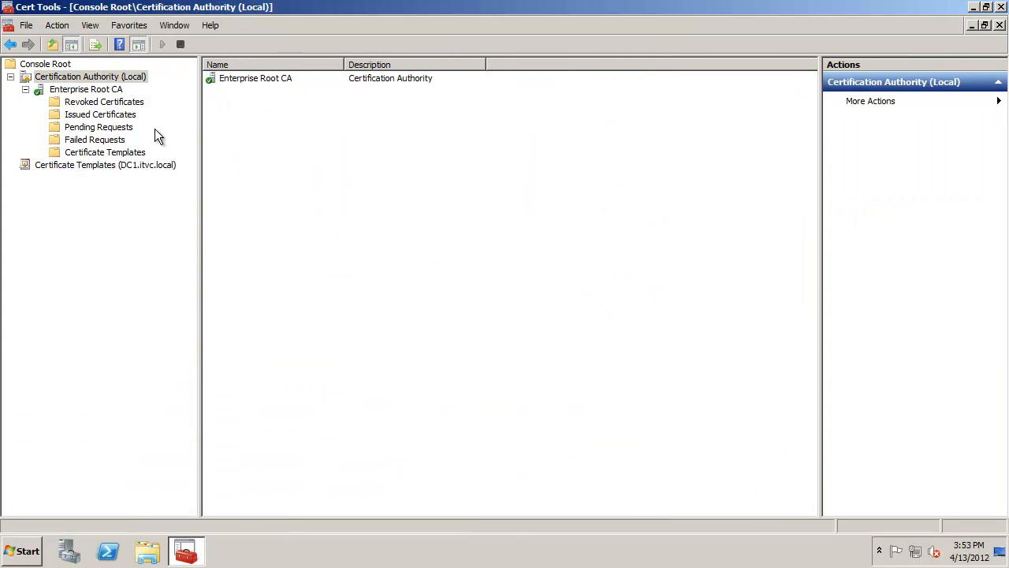
click(99, 127)
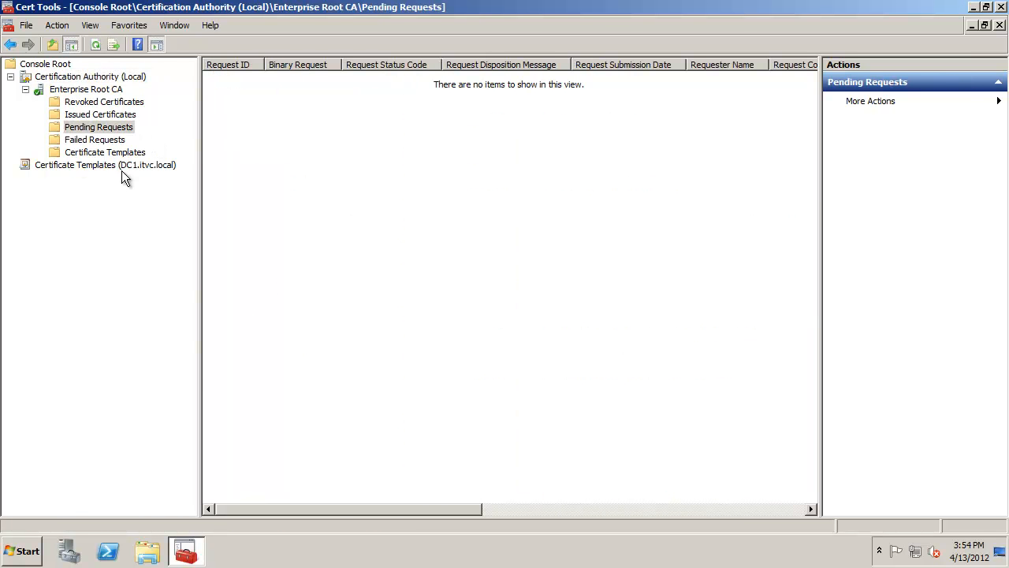
- Open the User certificate template's properties, review its tabs including Security, and close the dialog
click(124, 167)
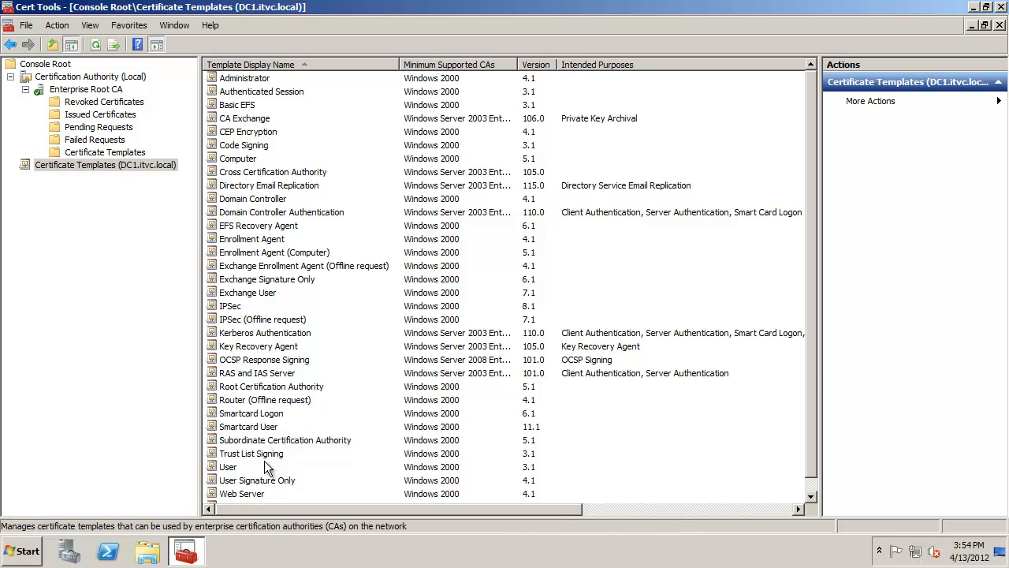
click(240, 473)
right_click(242, 473)
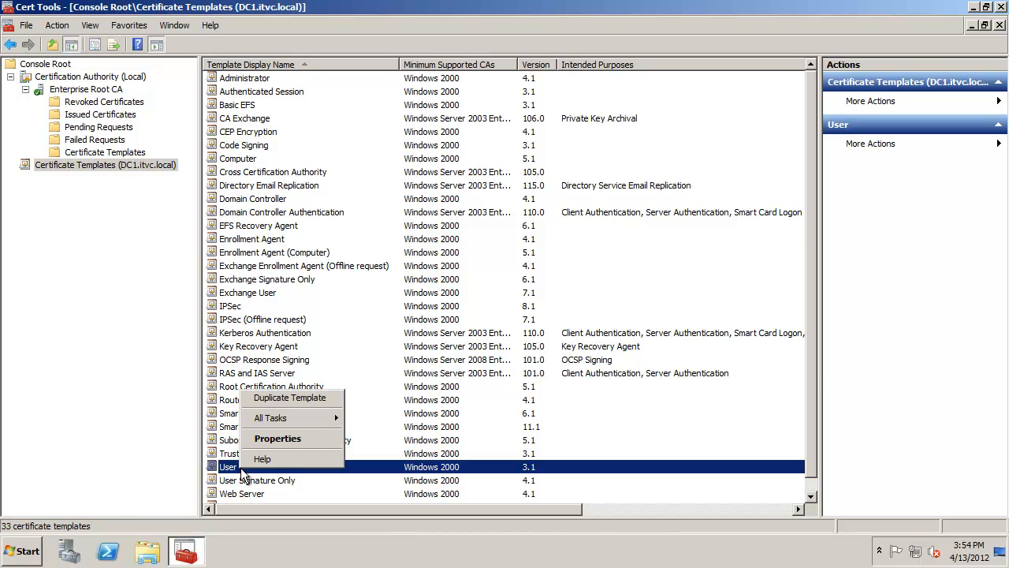
click(295, 440)
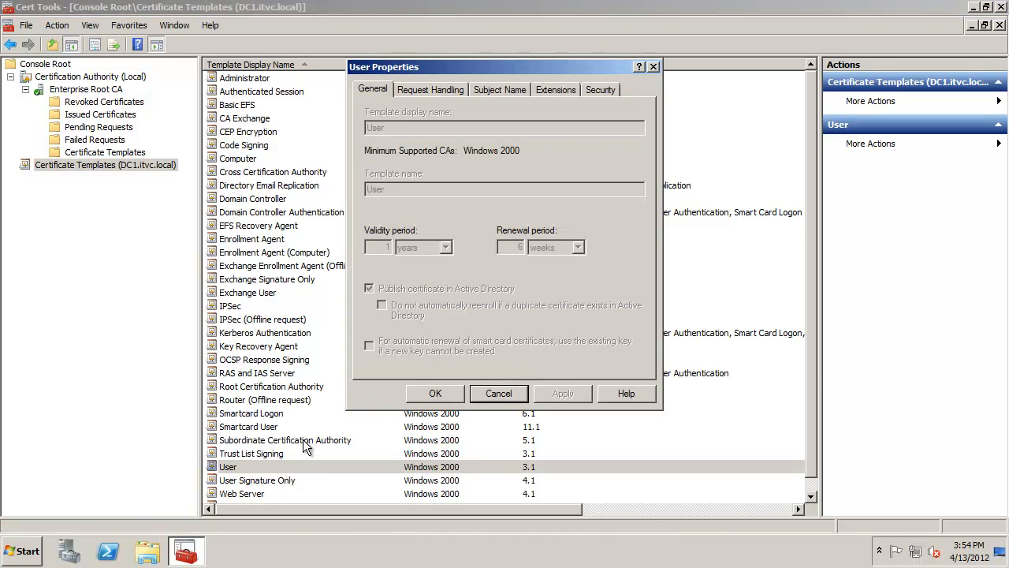
click(446, 91)
click(503, 92)
click(545, 90)
click(509, 91)
click(455, 91)
click(383, 92)
click(596, 91)
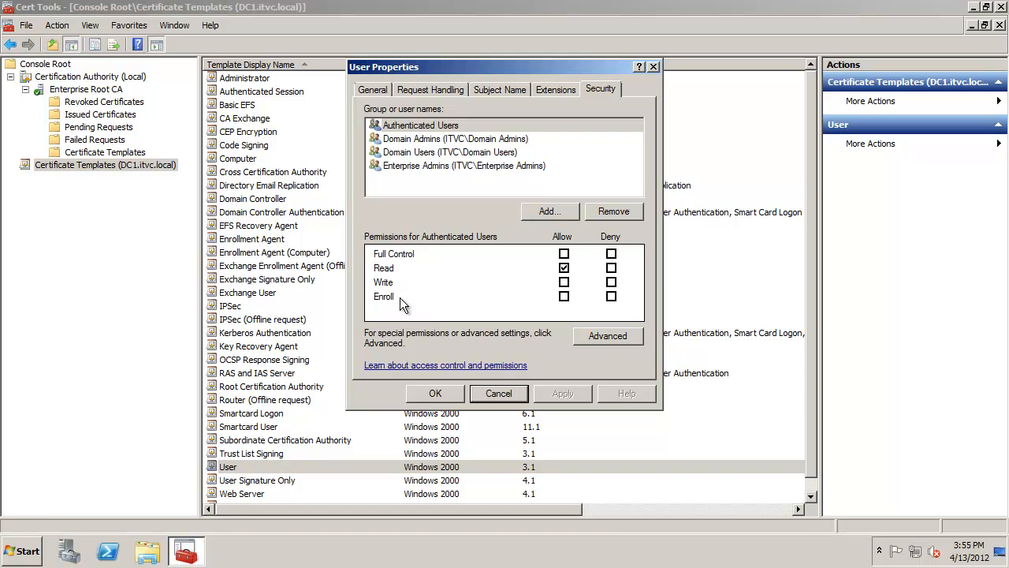
click(514, 399)
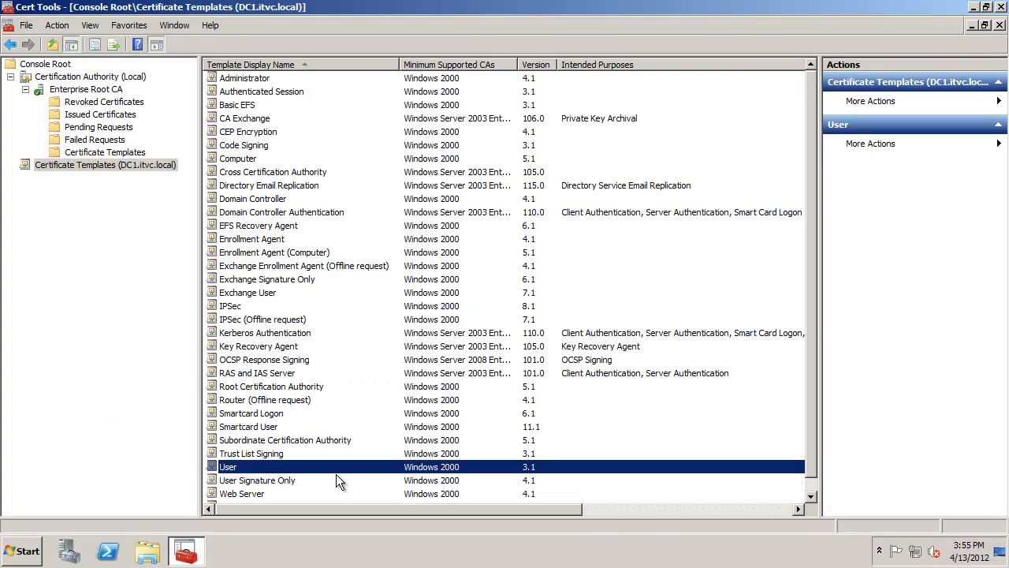
- Duplicate the User template as a Windows Server 2003 Enterprise template
right_click(230, 471)
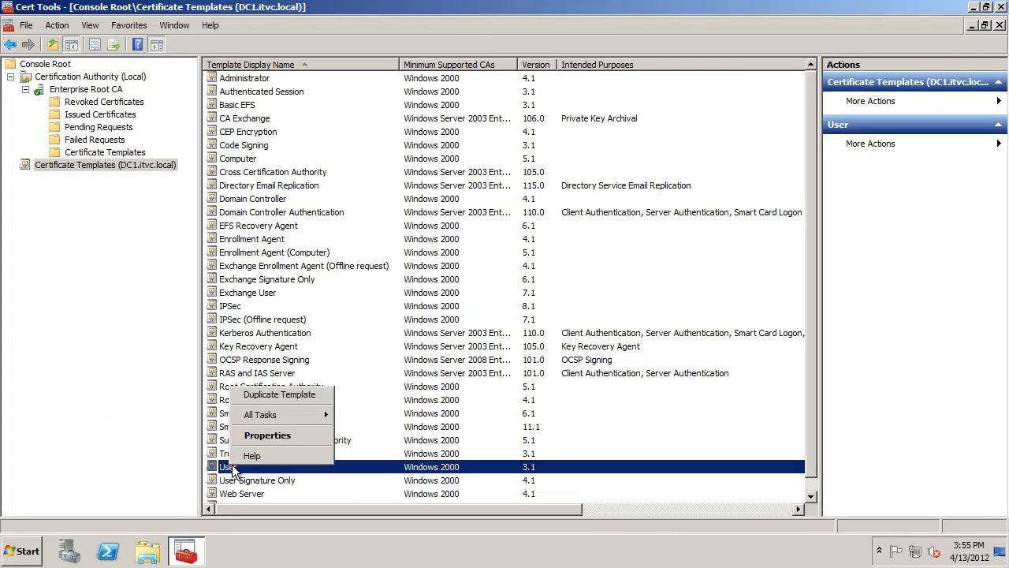
click(274, 397)
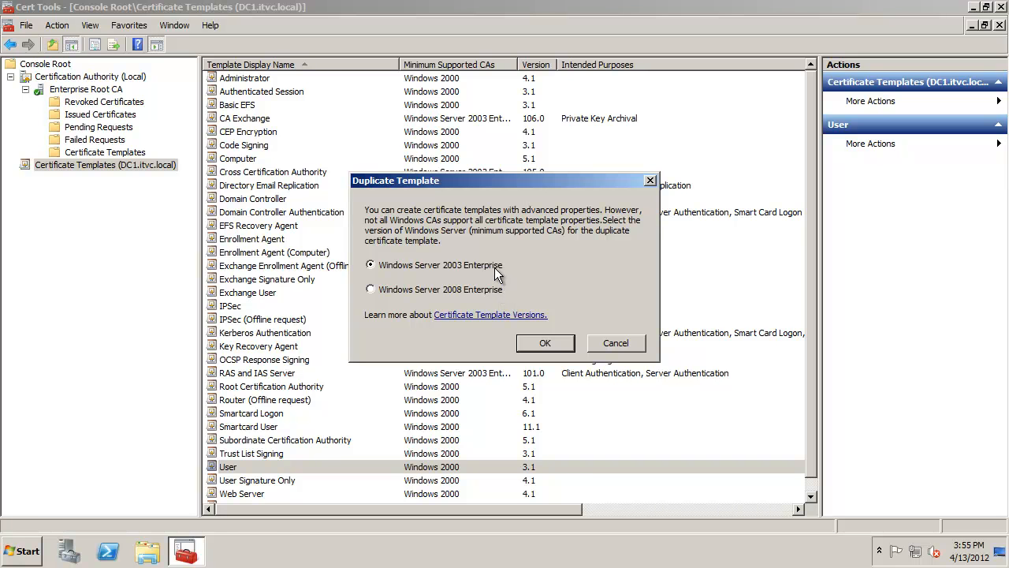
click(544, 345)
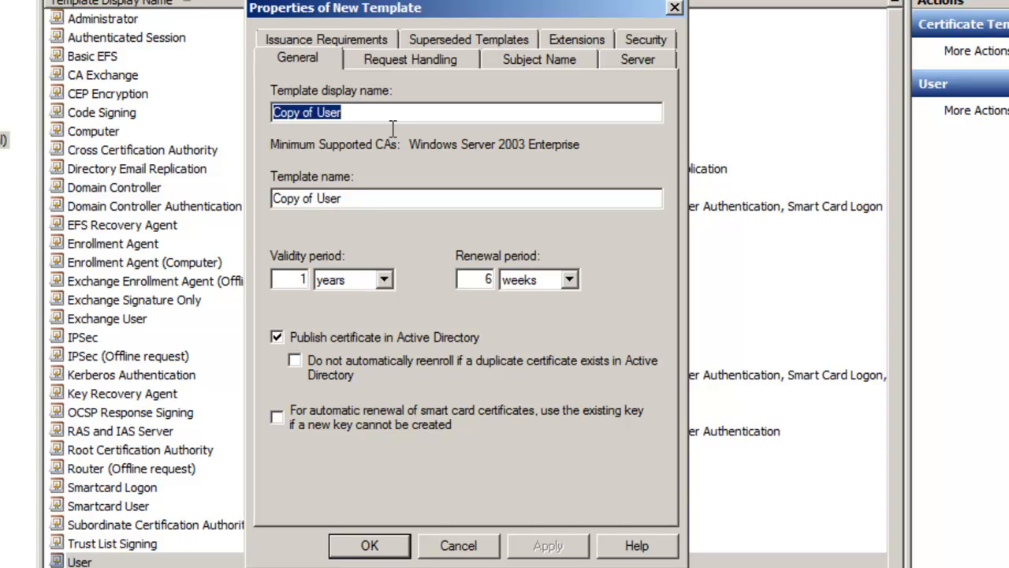
- Name the new template 'User v2' with a 2-year validity period and a 1-year renewal period
text(User v)
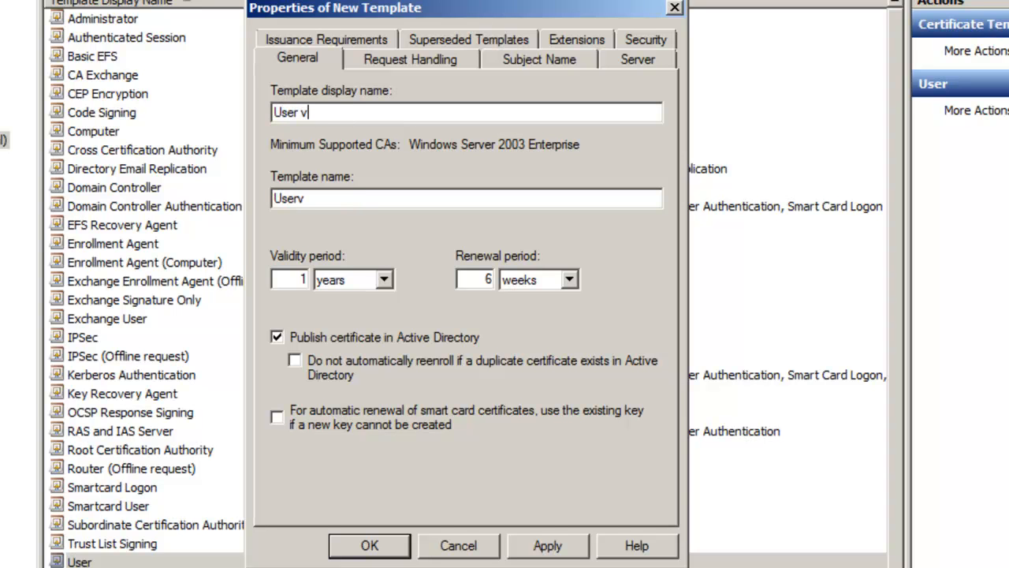
text(2)
double_click(309, 281)
text(2)
double_click(487, 280)
text(1)
key(Tab)
key(y)
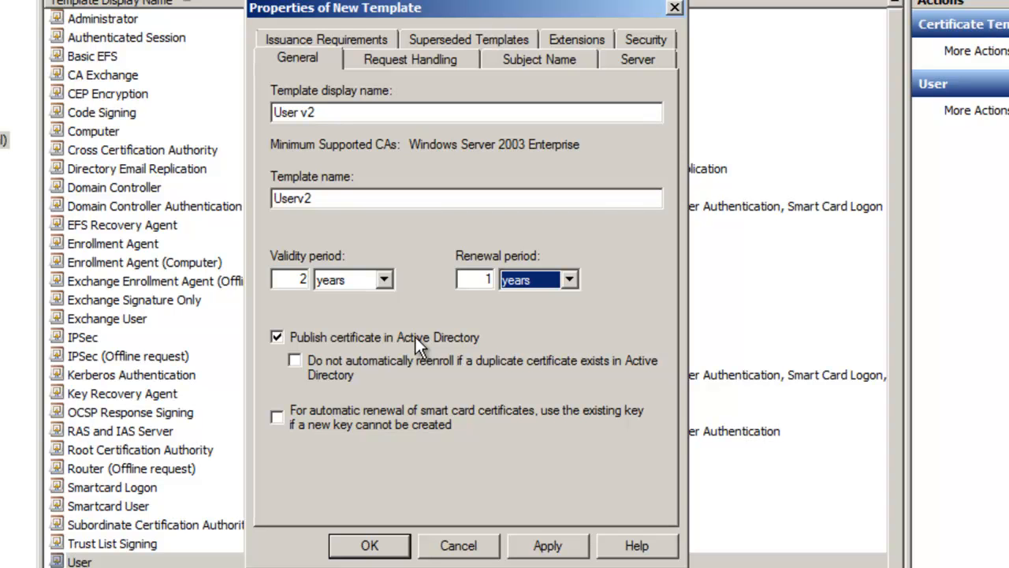
- Review the new template's Request Handling and General settings
click(399, 63)
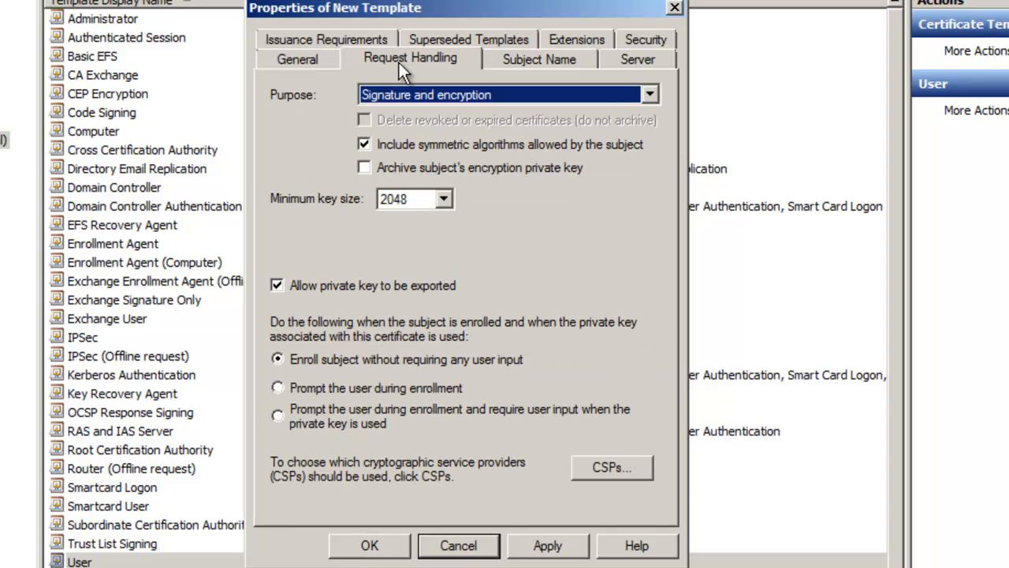
click(298, 70)
click(306, 341)
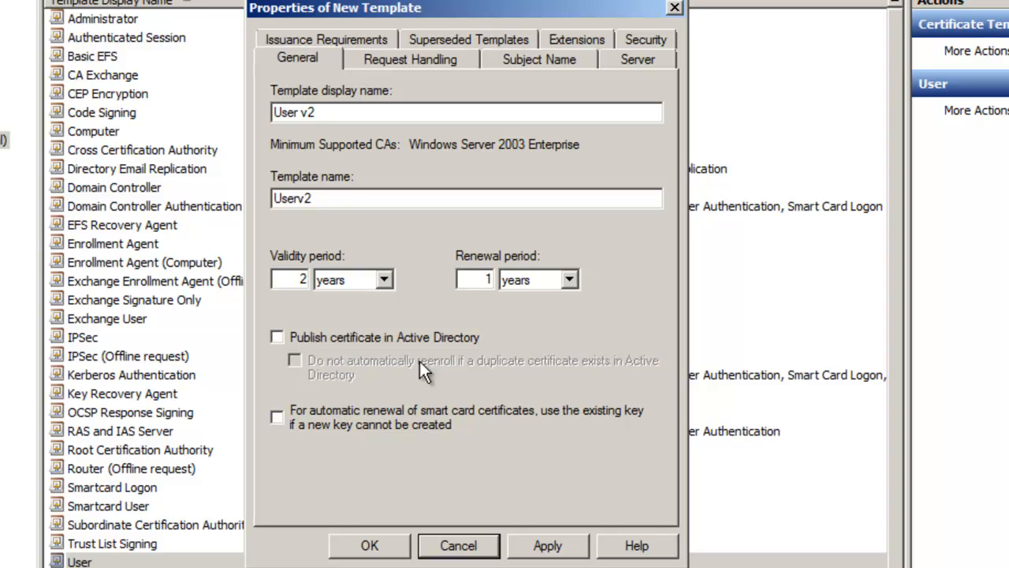
click(286, 335)
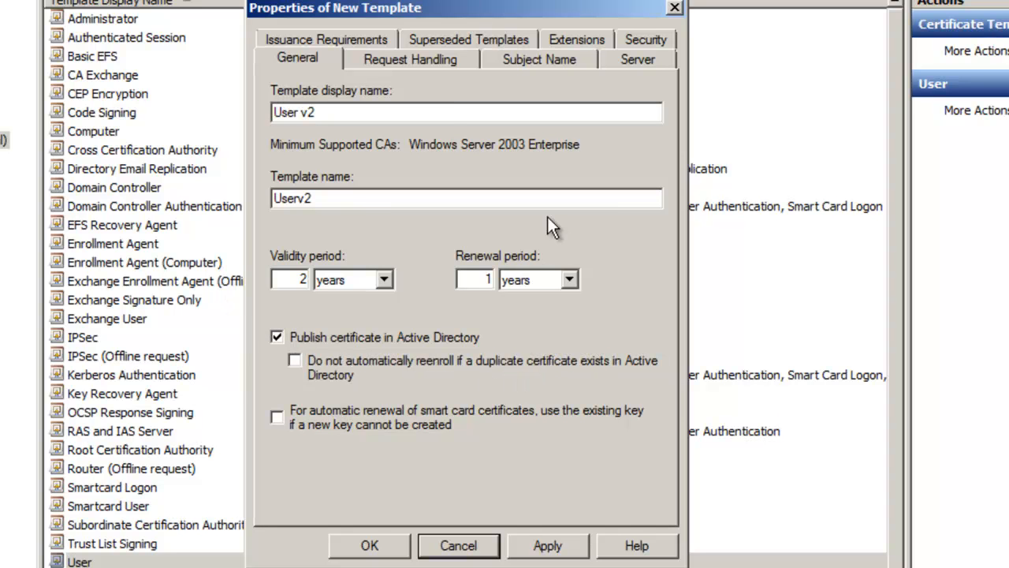
click(420, 63)
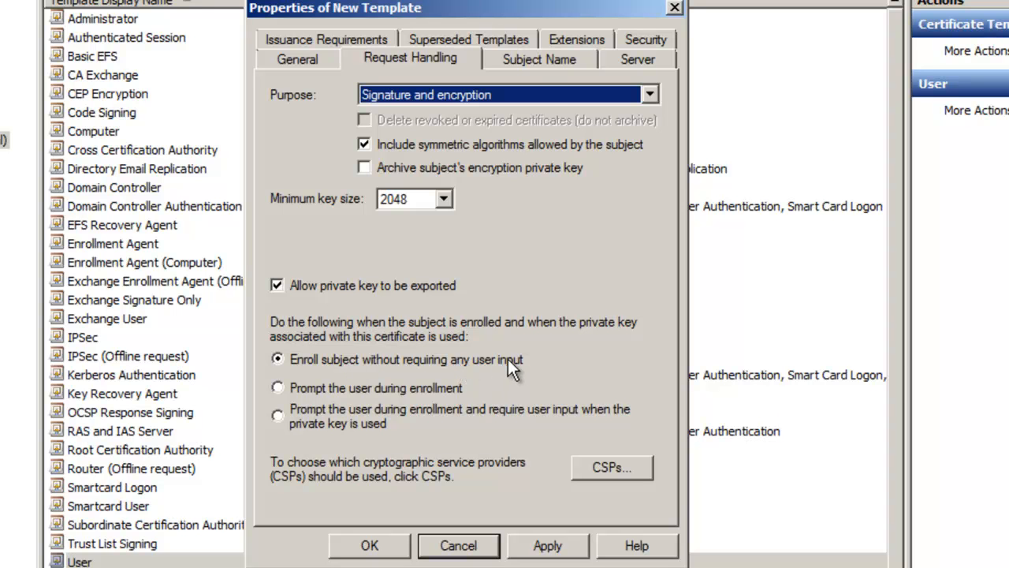
- Review the new template's Subject Name, Server, Issuance Requirements, Superseded Templates and Extensions settings
click(541, 64)
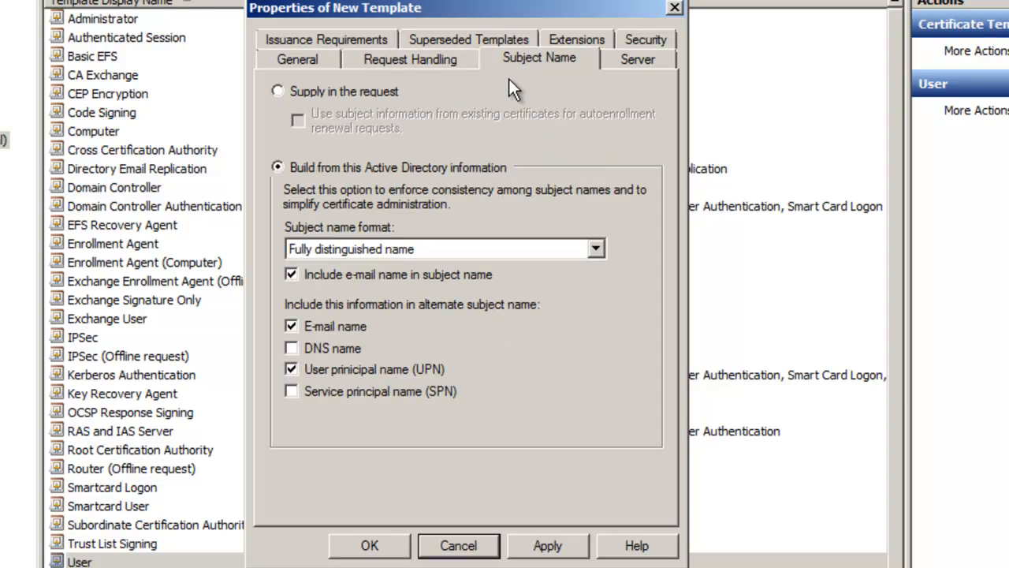
click(445, 63)
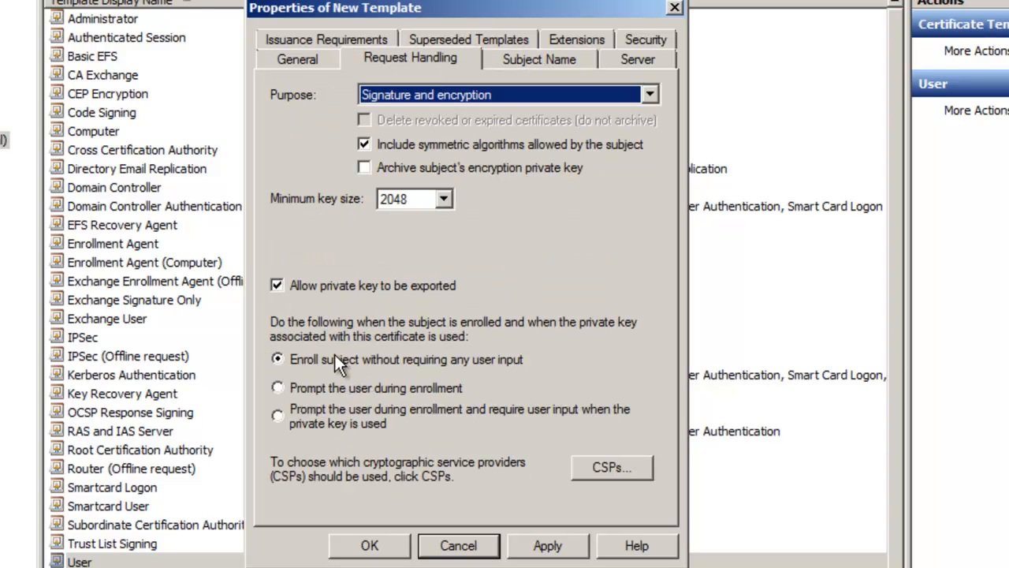
click(533, 60)
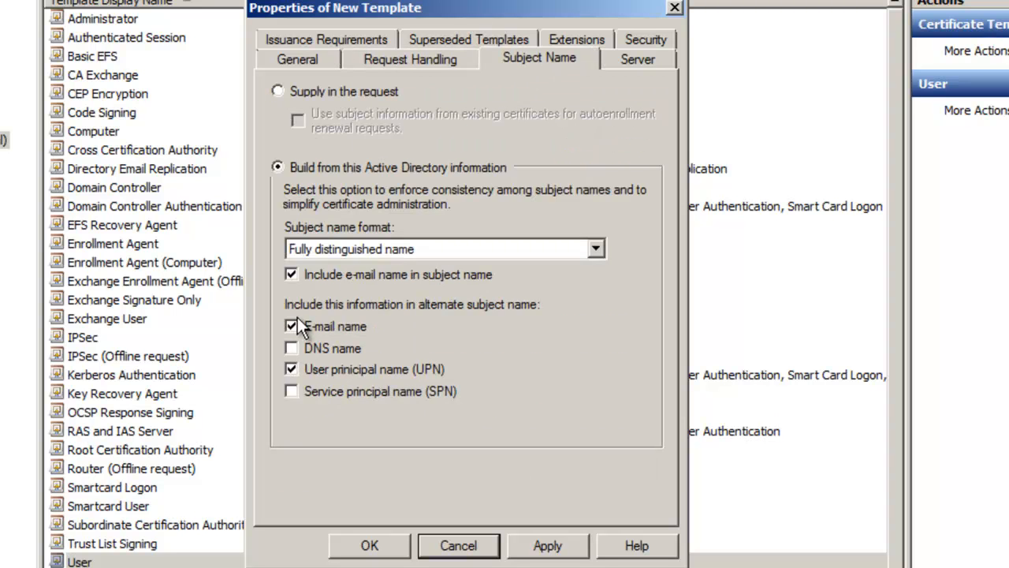
click(291, 275)
click(640, 60)
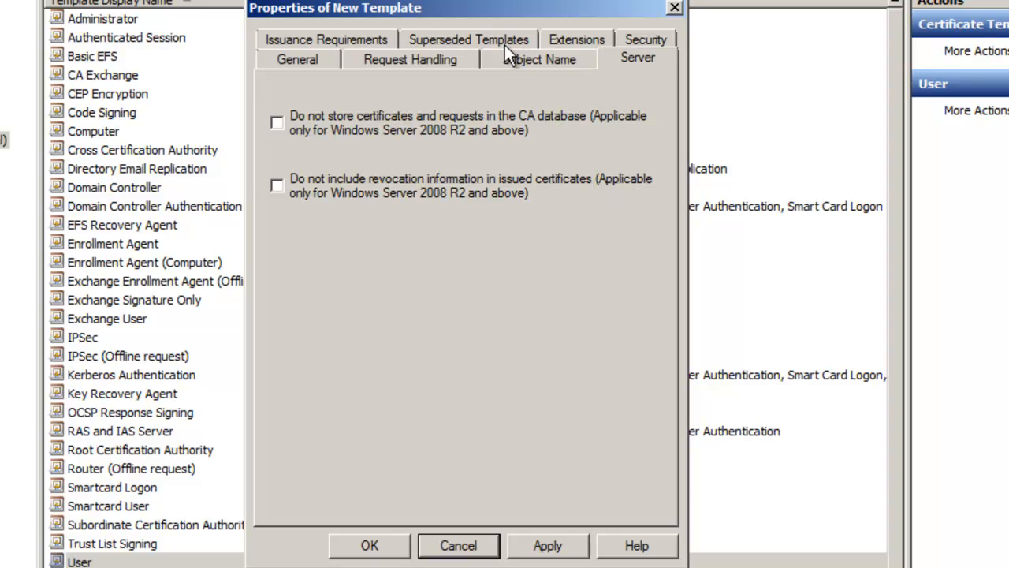
click(290, 41)
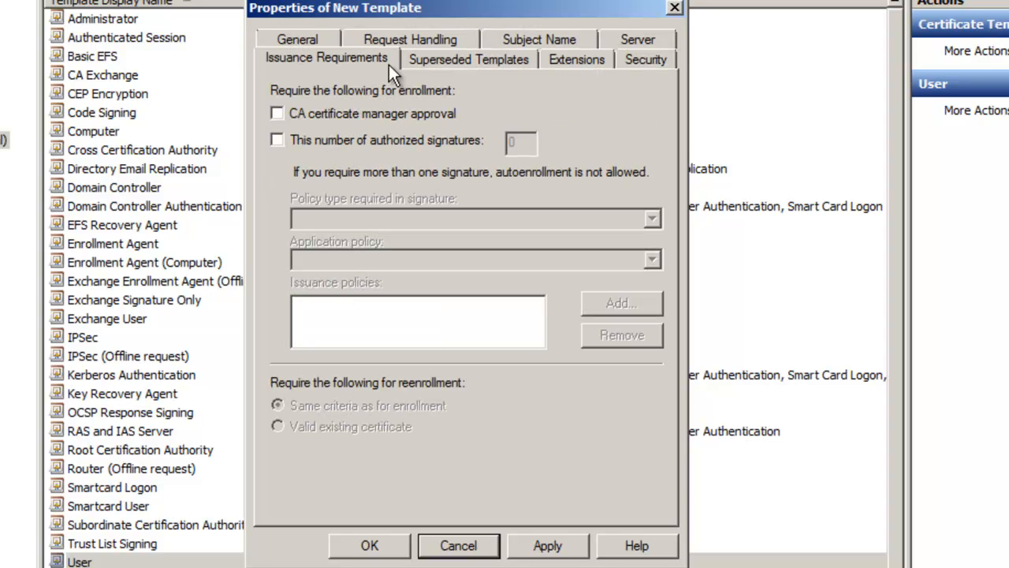
click(443, 63)
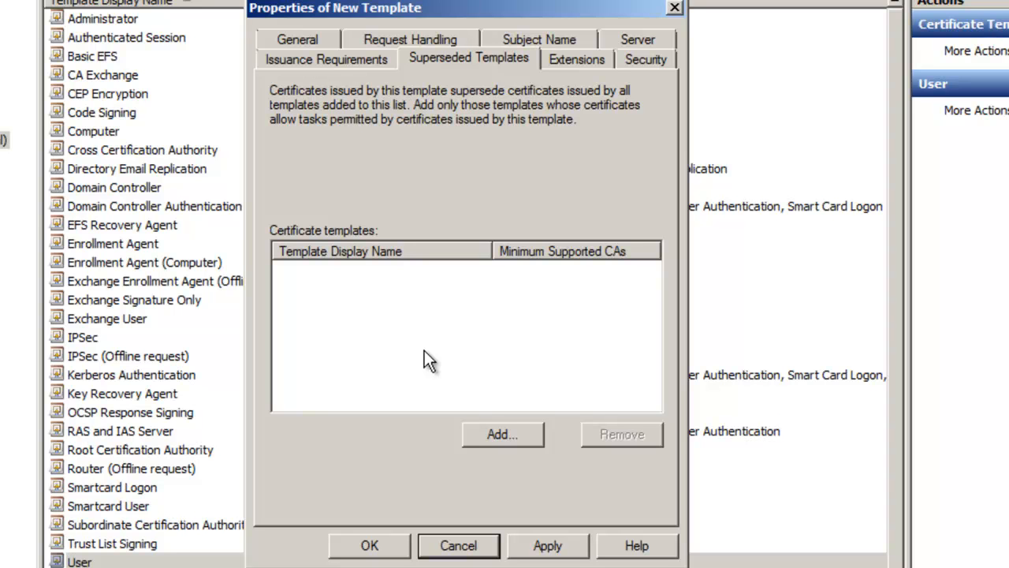
click(593, 60)
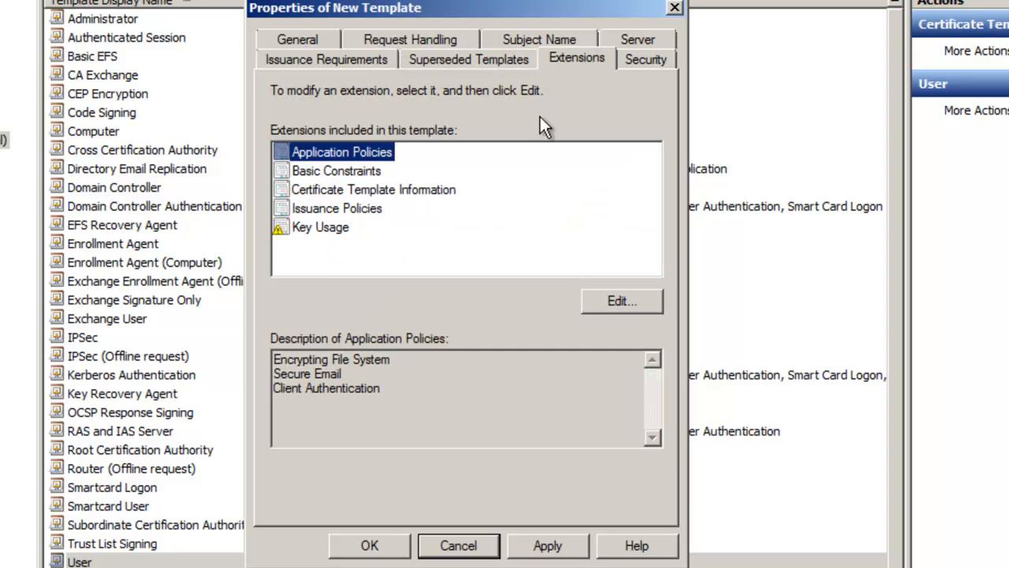
- Inspect the Issuance Policies extension of the template and close it without changes
click(342, 213)
click(646, 306)
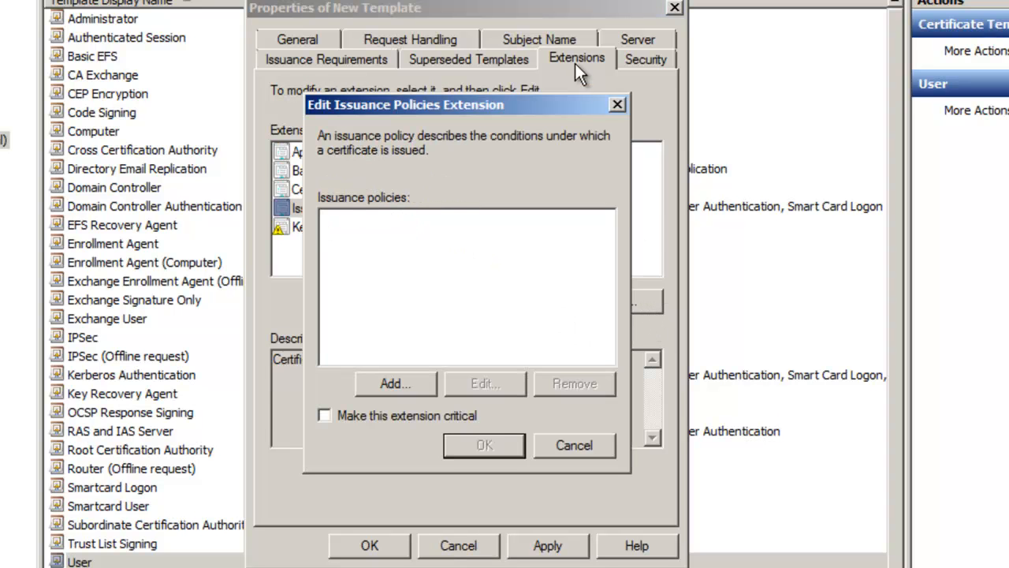
drag(571, 98, 698, 26)
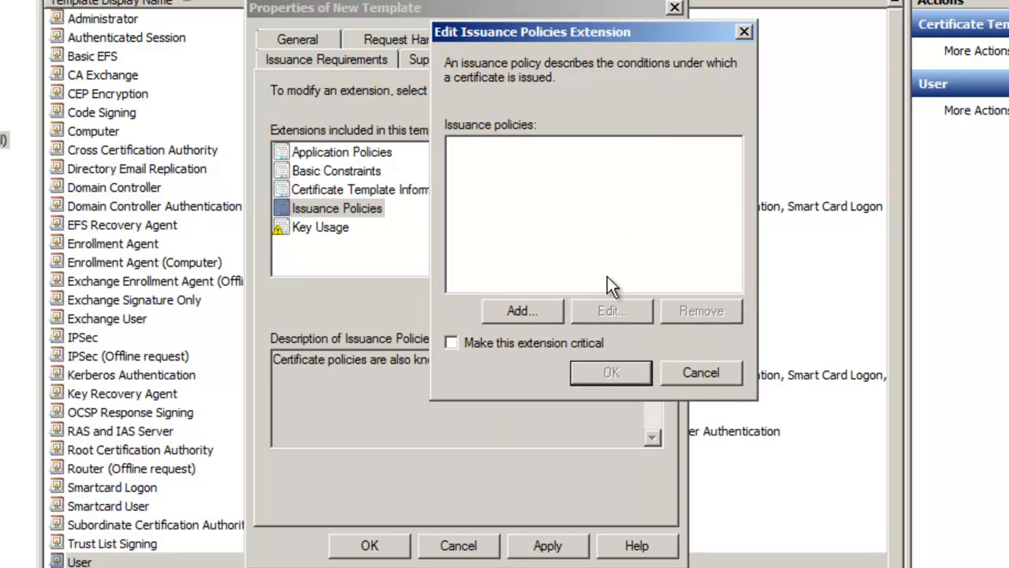
click(719, 372)
- Add the test user's domain account to the template's Security permissions
click(649, 58)
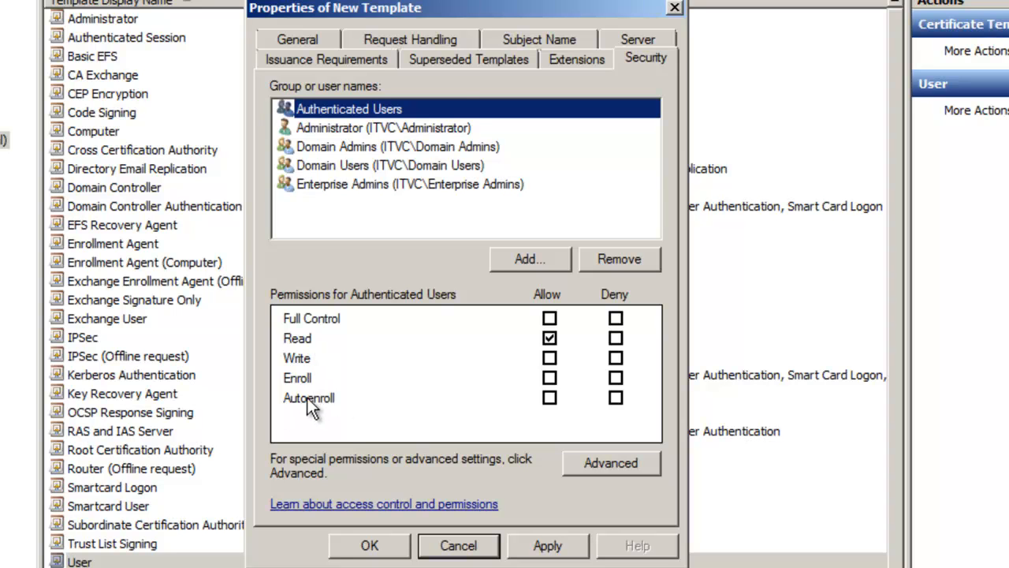
click(550, 263)
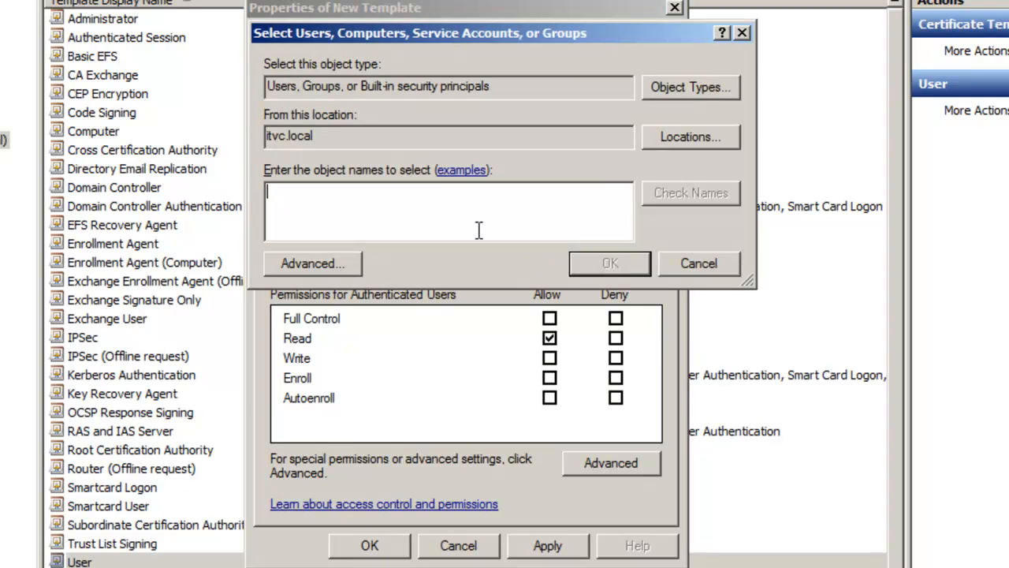
text(tom)
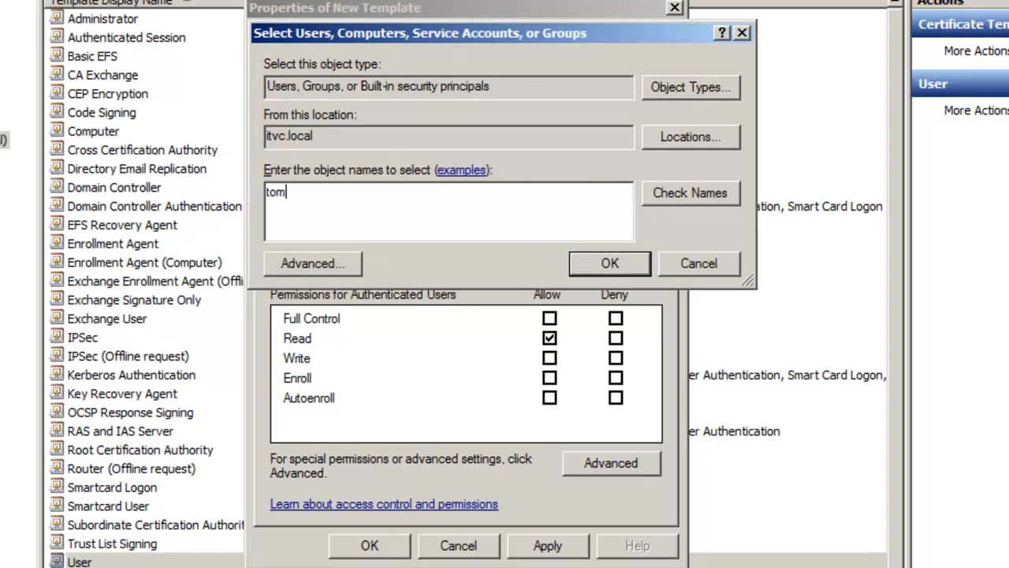
key(Return)
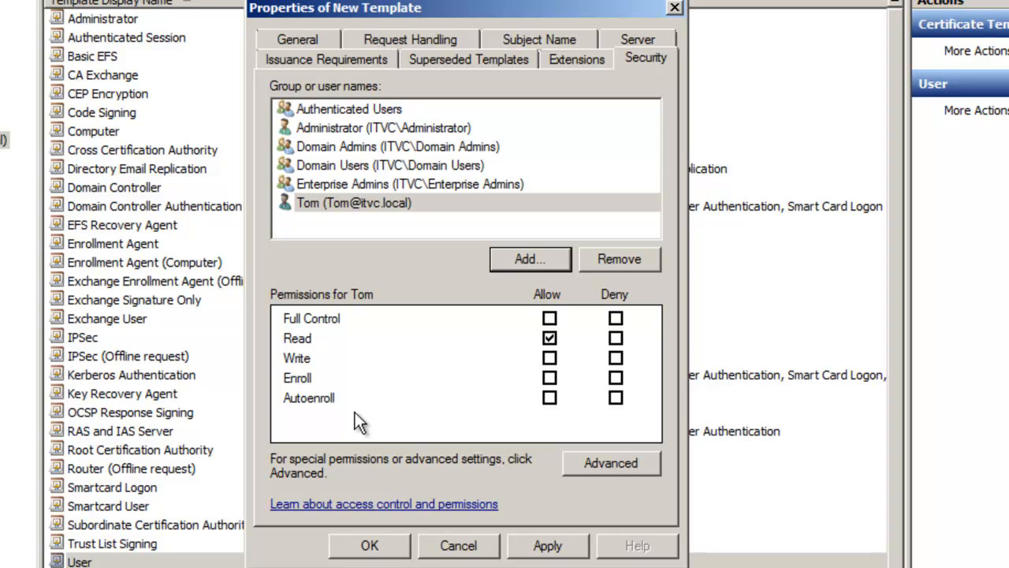
- Allow Enroll and Autoenroll permissions for the added user account
click(550, 377)
click(549, 398)
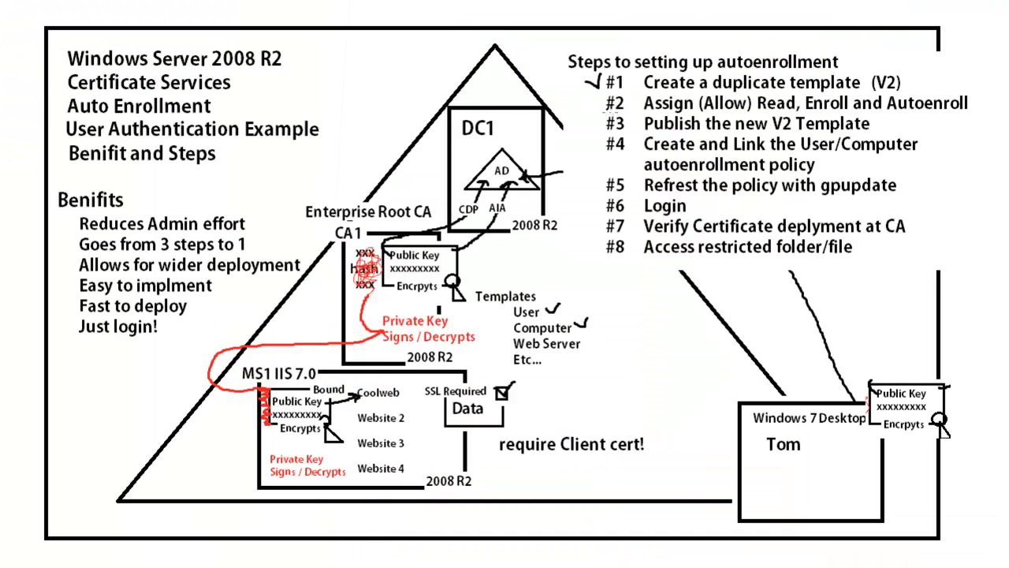
mouse_move(593, 100)
mouse_down()
mouse_move(603, 109)
mouse_move(624, 95)
mouse_up()
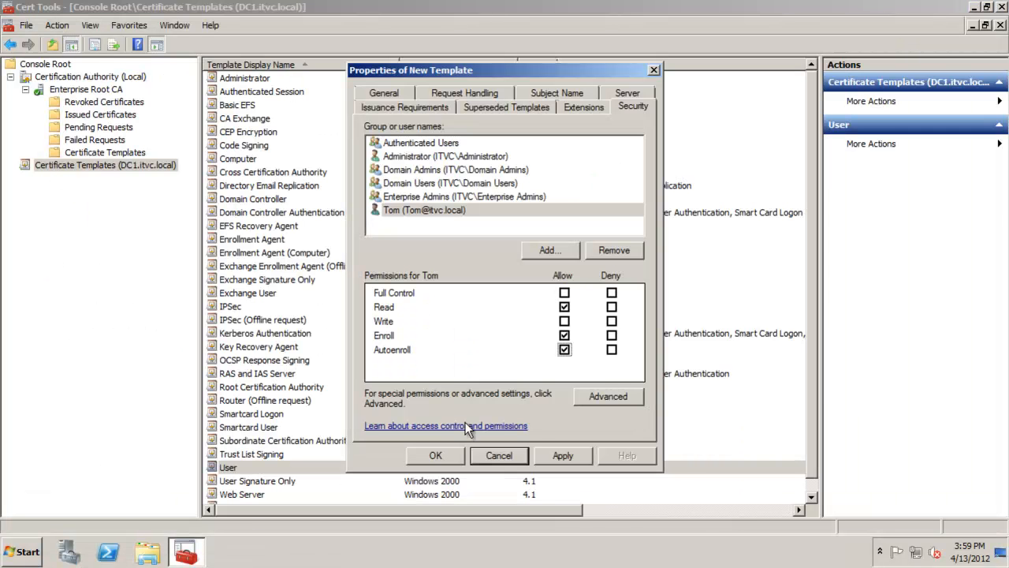
- Review the permissions of Authenticated Users, Domain Users and the added user, then save the new template
click(423, 145)
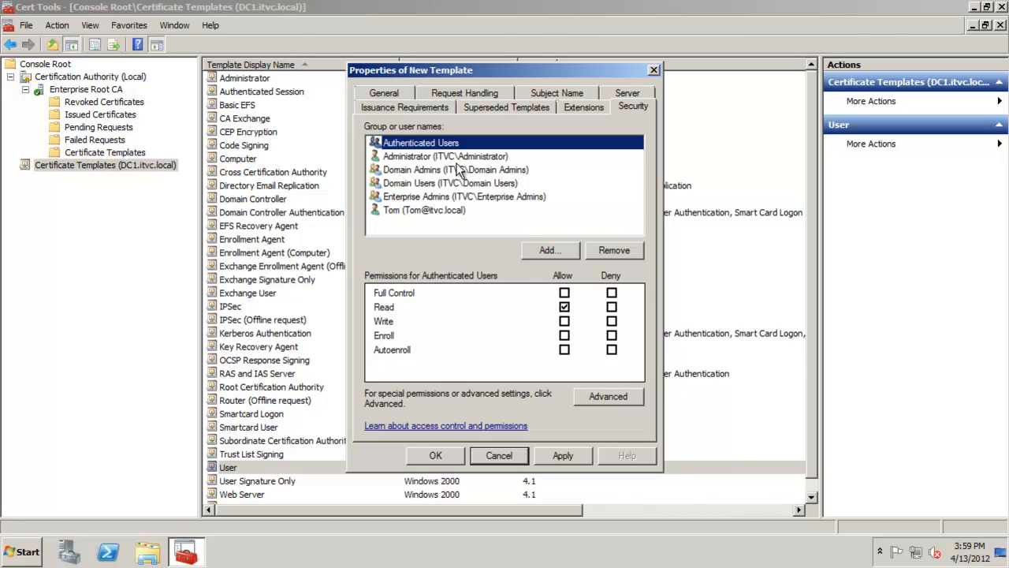
click(397, 307)
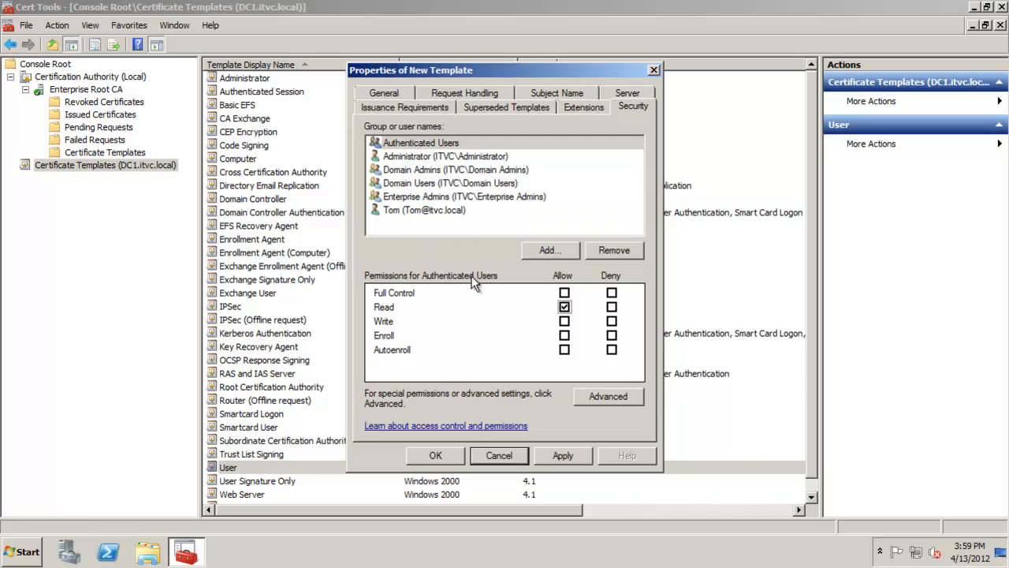
click(418, 184)
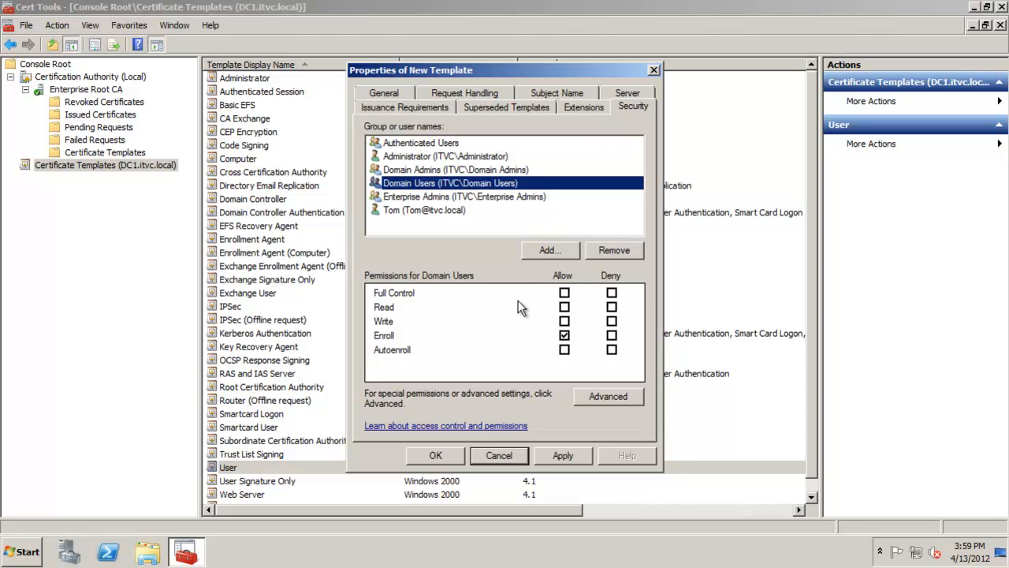
click(454, 211)
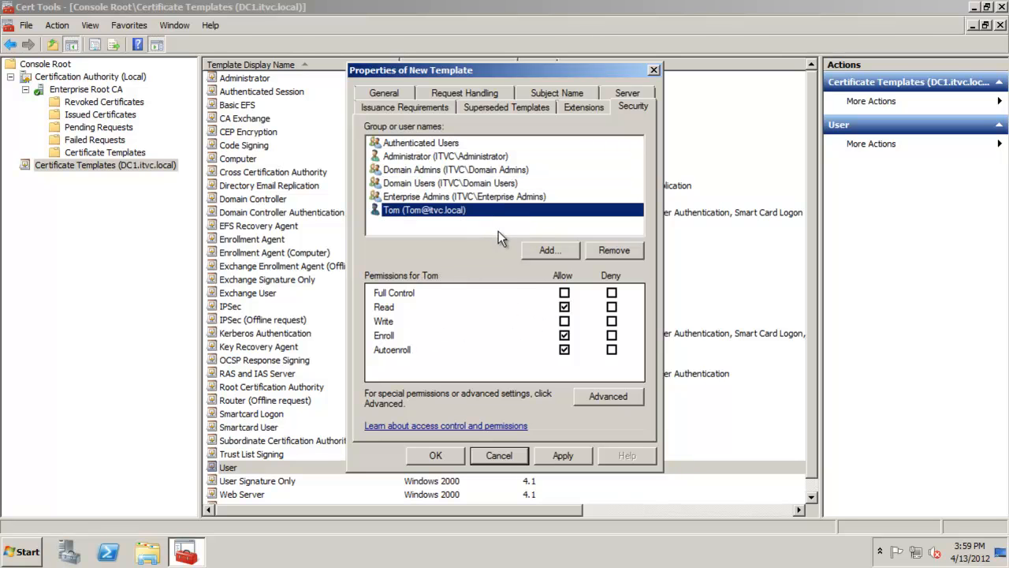
click(565, 306)
click(564, 335)
click(565, 307)
click(564, 335)
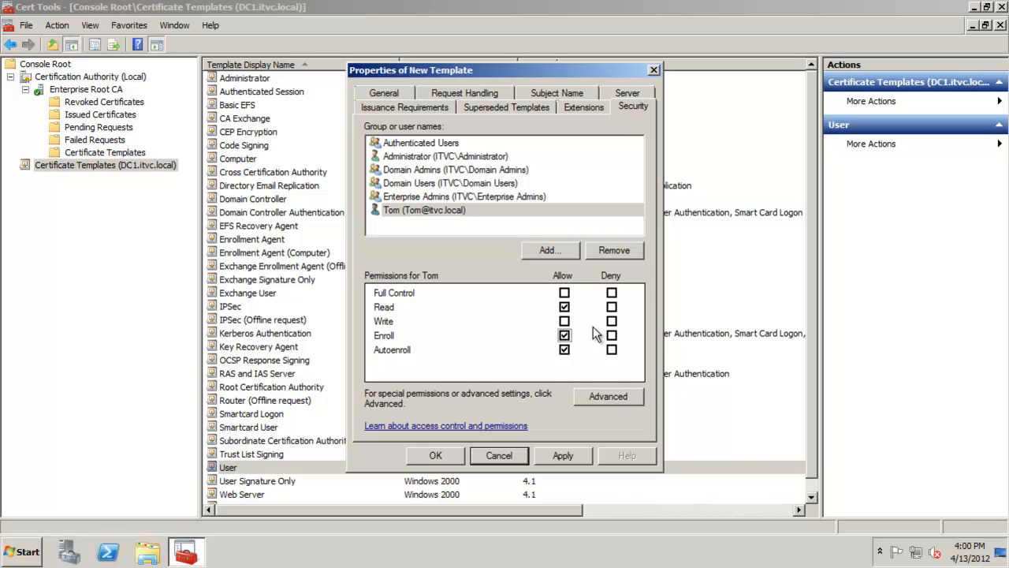
click(437, 455)
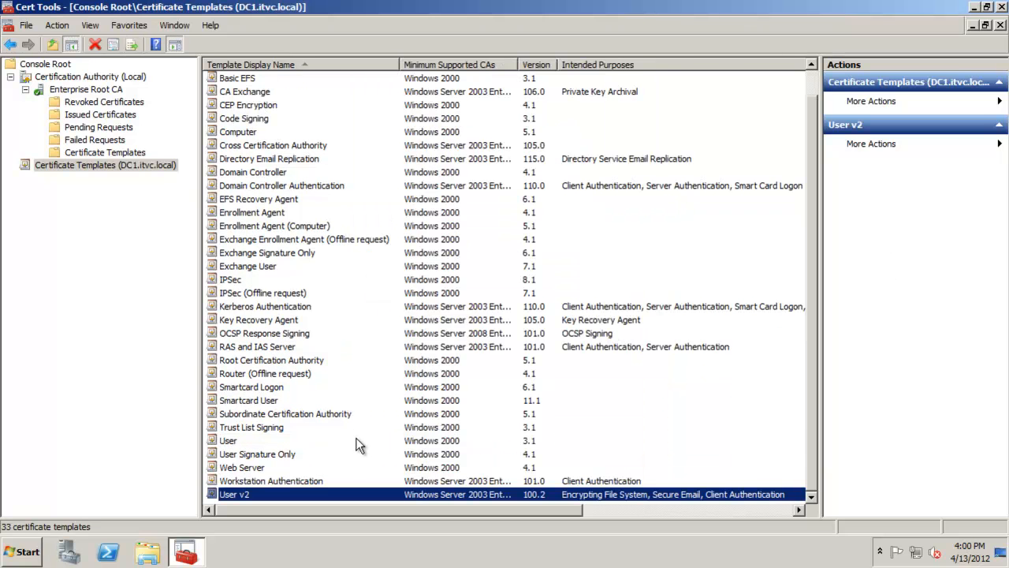
click(126, 152)
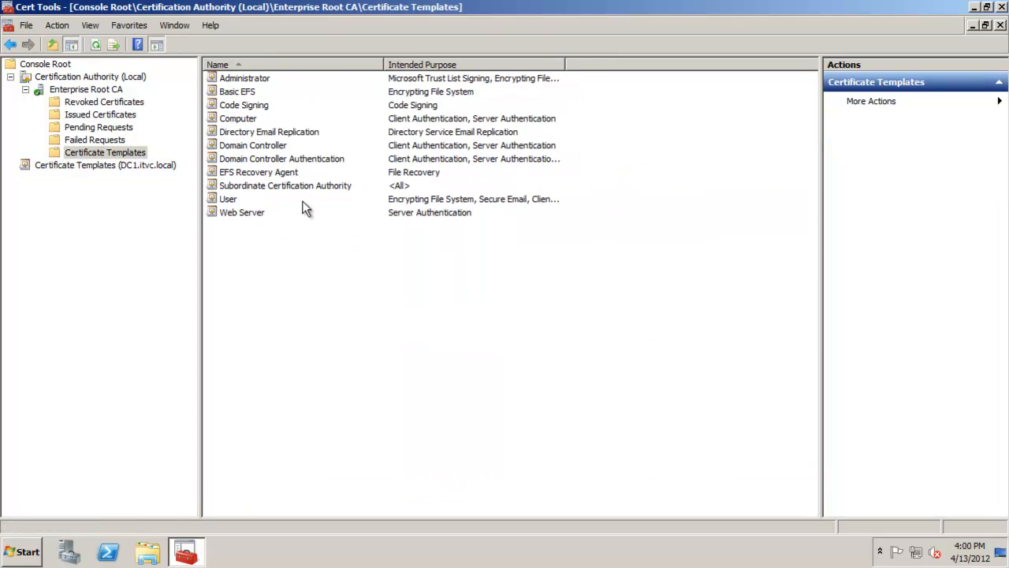
right_click(128, 153)
mouse_move(202, 183)
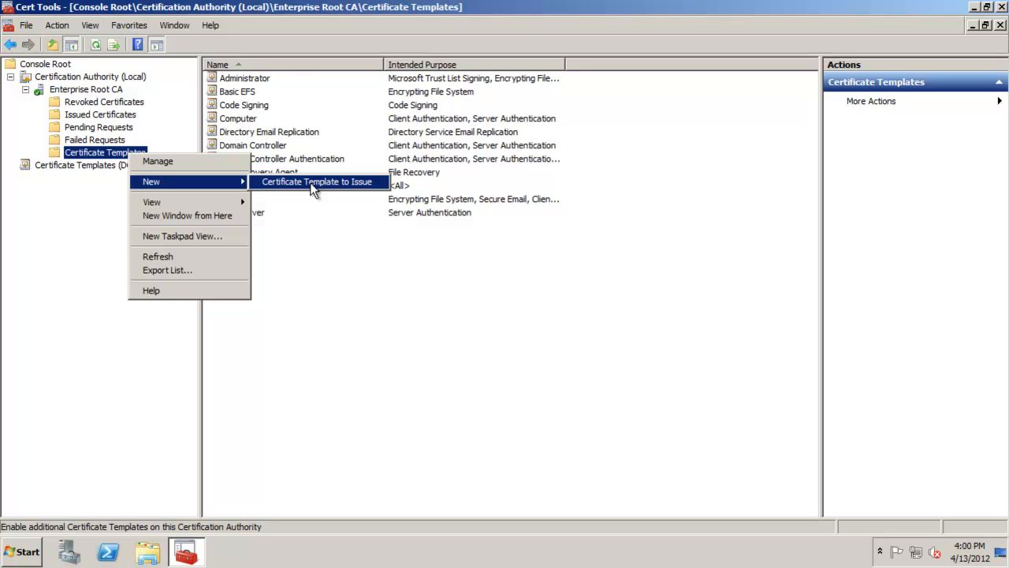
click(69, 164)
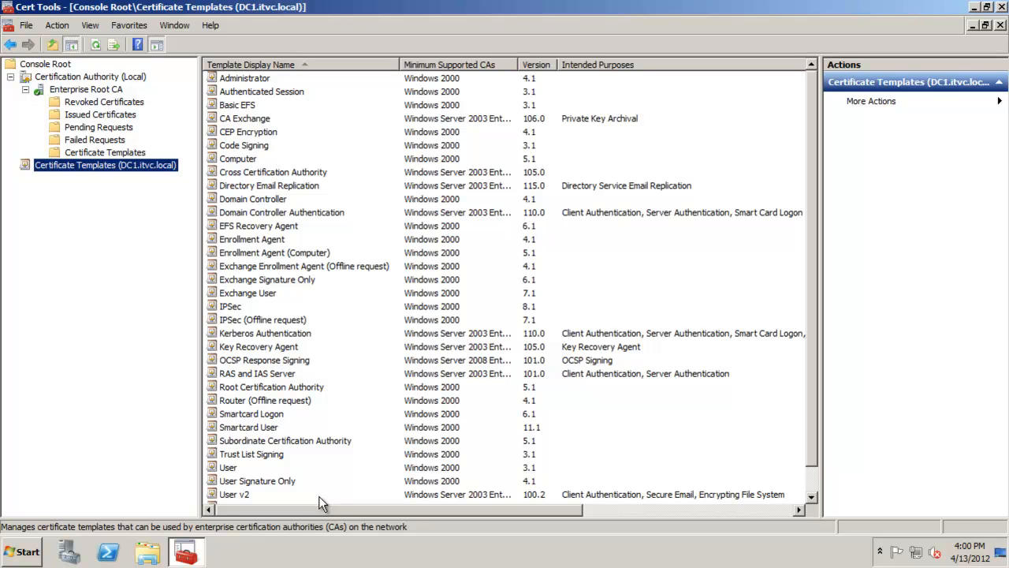
- Publish the User v2 template as a new certificate template to issue on the Enterprise Root CA
click(118, 152)
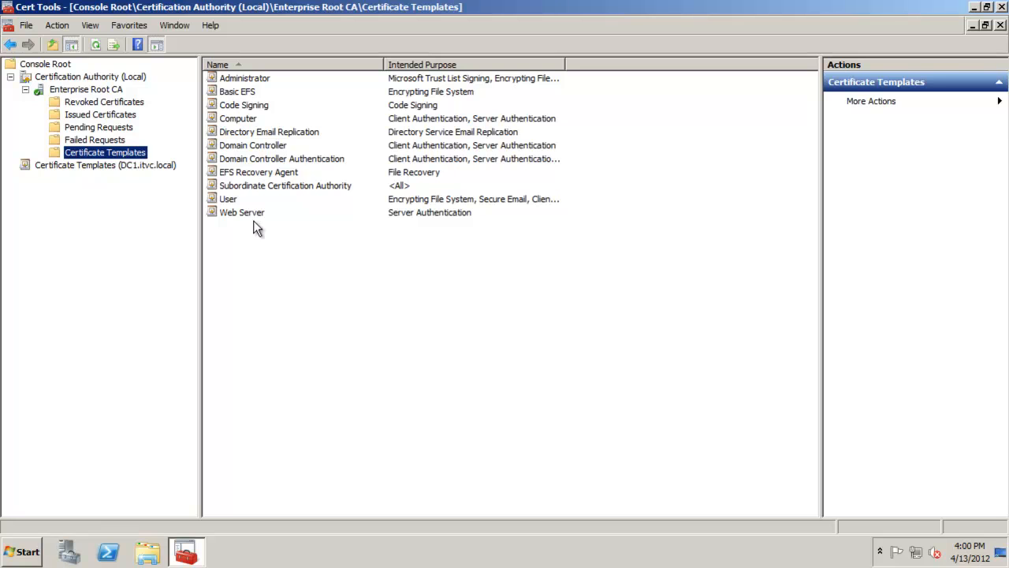
right_click(142, 155)
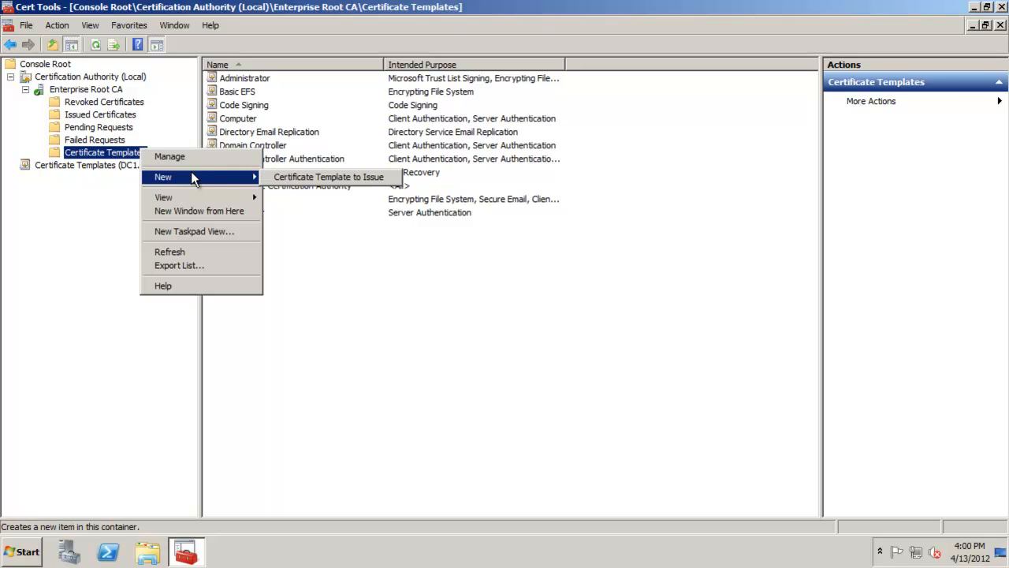
click(337, 178)
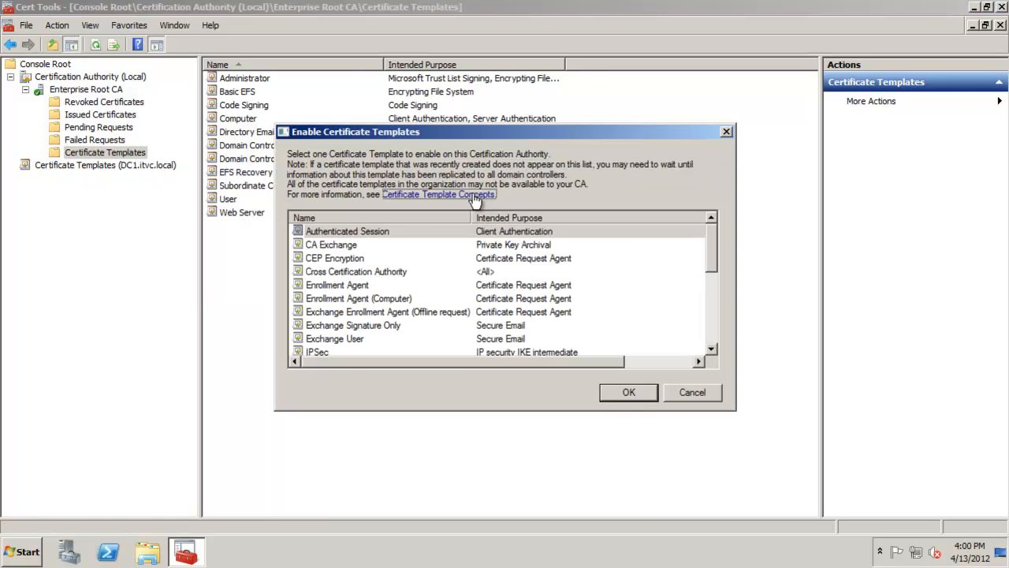
drag(709, 256, 710, 328)
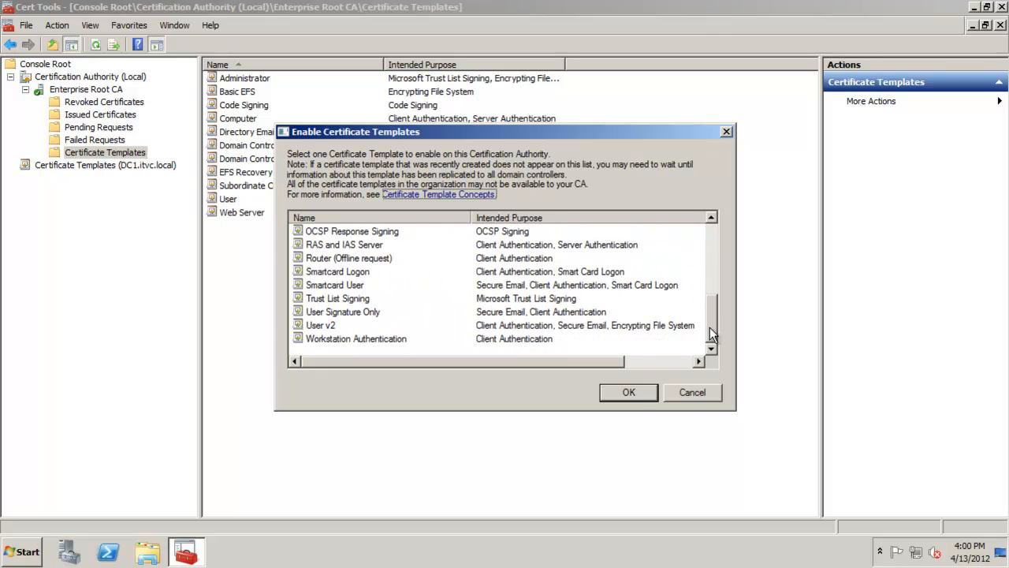
click(317, 326)
click(629, 392)
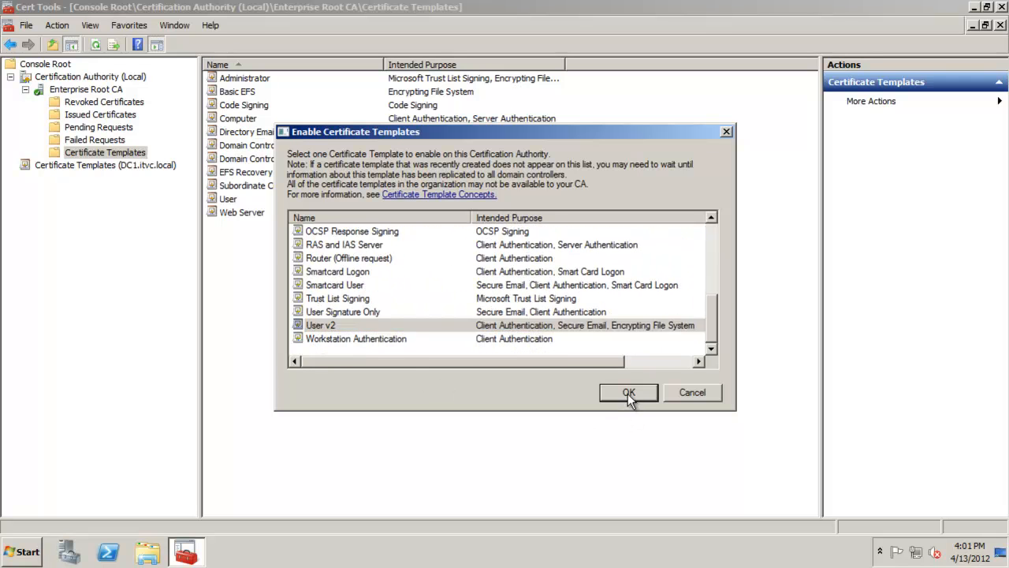
click(230, 212)
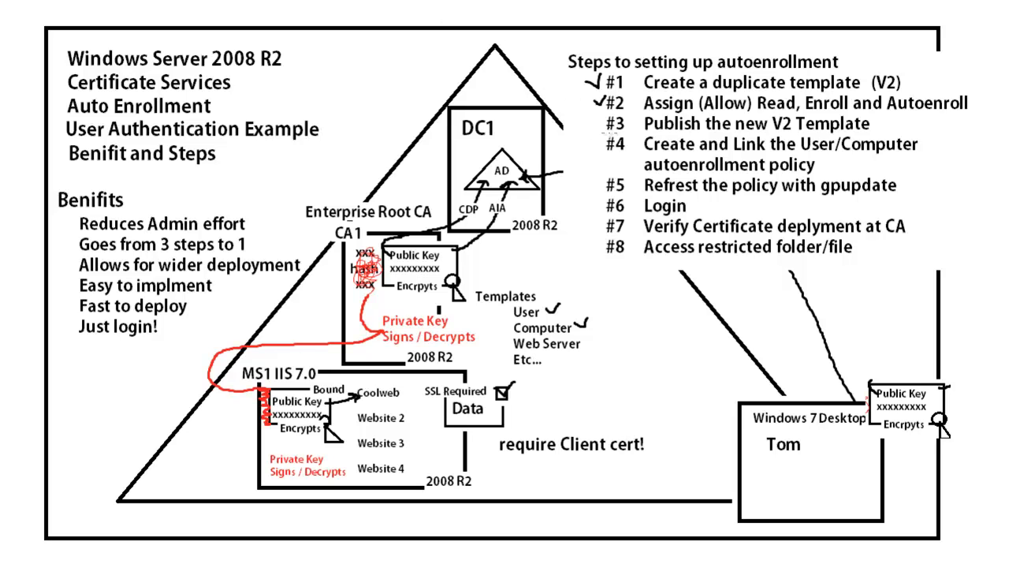
- Open Group Policy Management from the administrative tools
drag(595, 122, 610, 117)
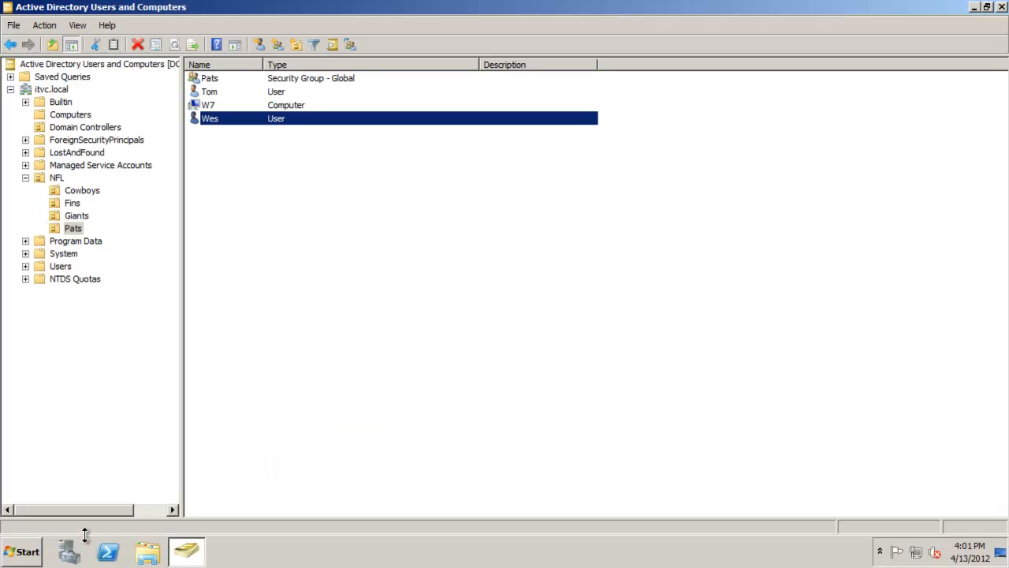
click(24, 551)
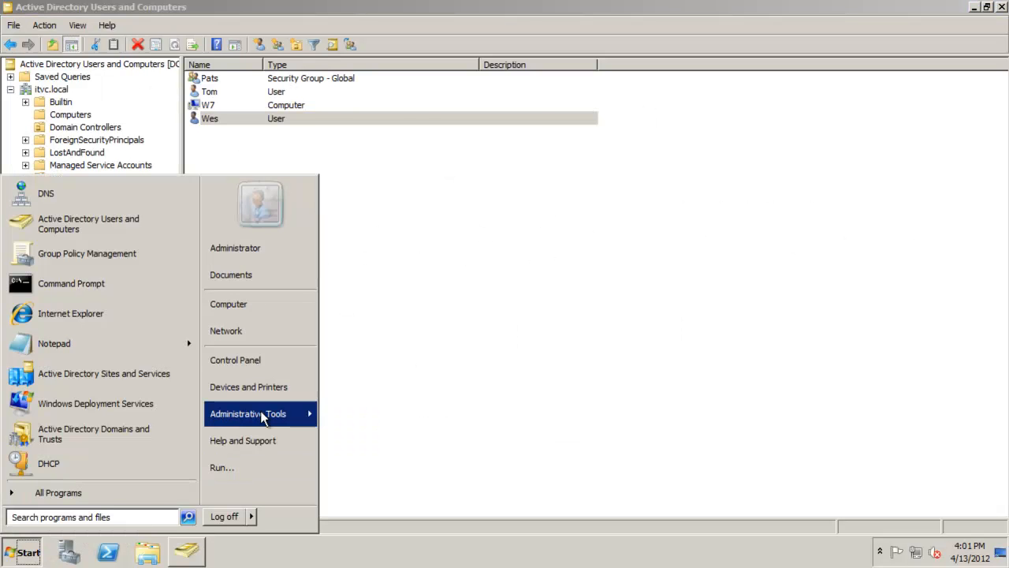
mouse_move(260, 411)
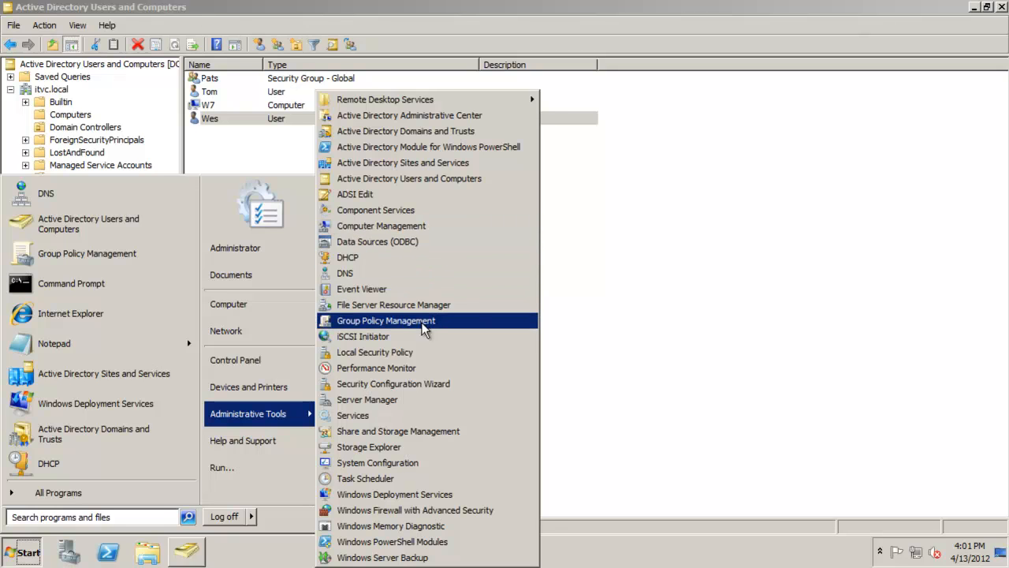
click(607, 253)
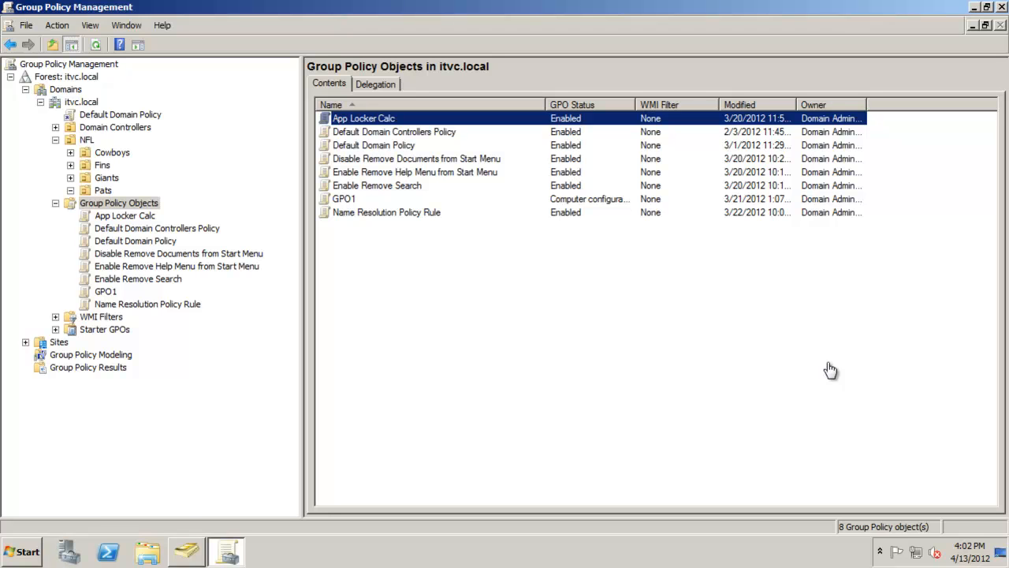
- Create a new Group Policy Object named "Auto Enrollment - Users" with no starter GPO
right_click(355, 248)
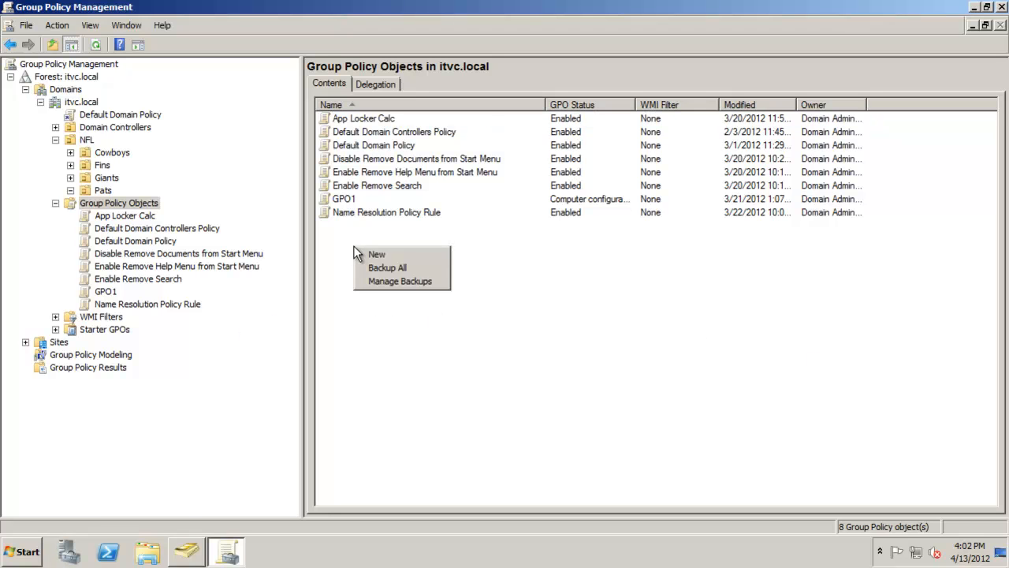
click(378, 254)
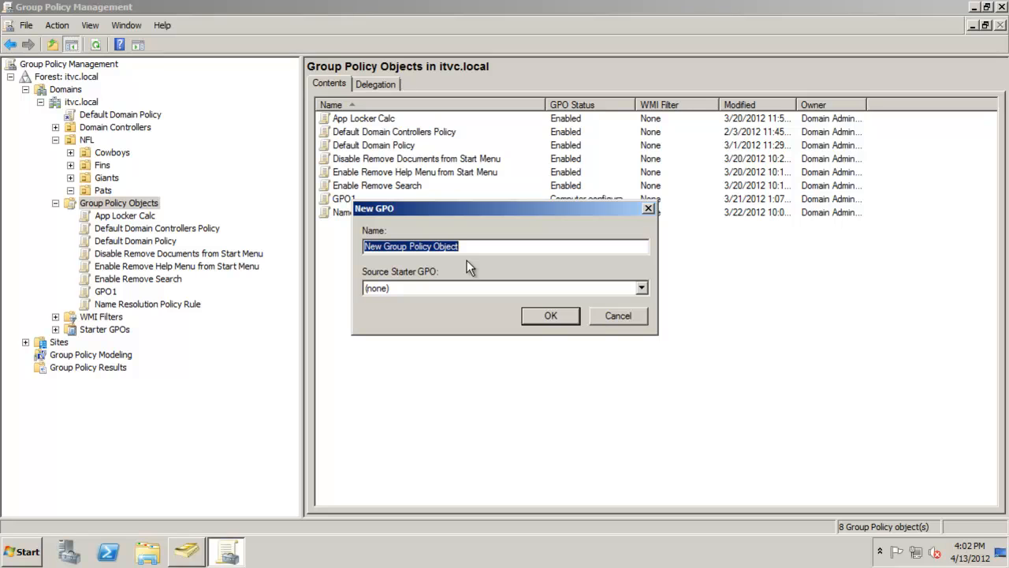
text(Auto E)
text(n)
key(BackSpace)
text(nrol)
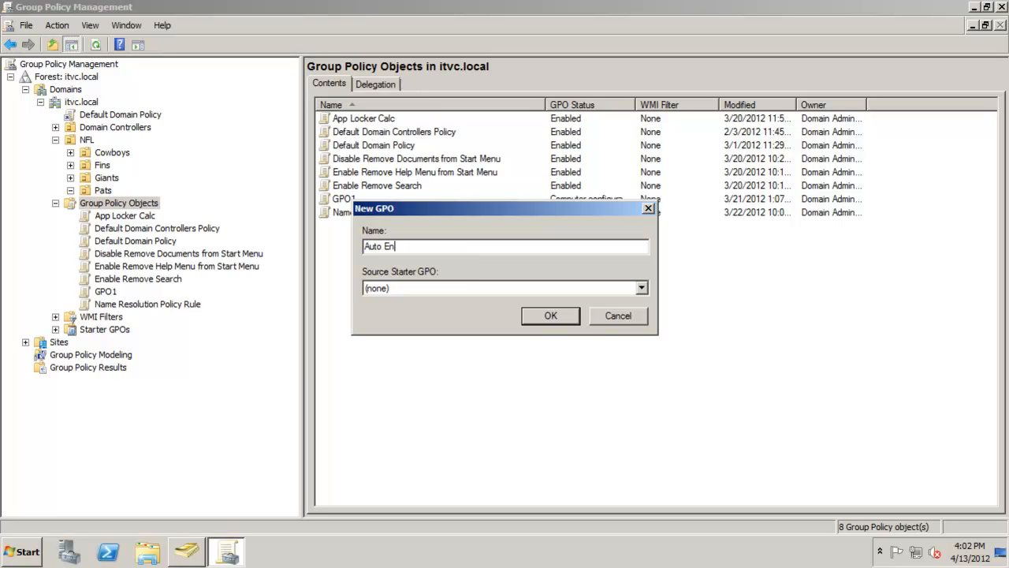
text(lment - Users)
click(525, 320)
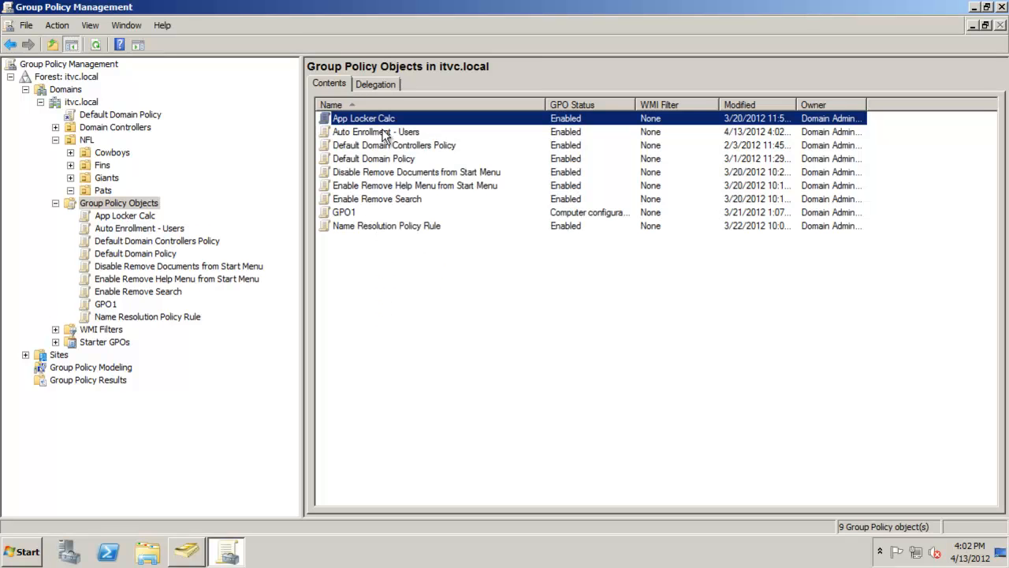
- Open the Auto Enrollment - Users GPO in the Group Policy Management Editor, maximized
right_click(382, 132)
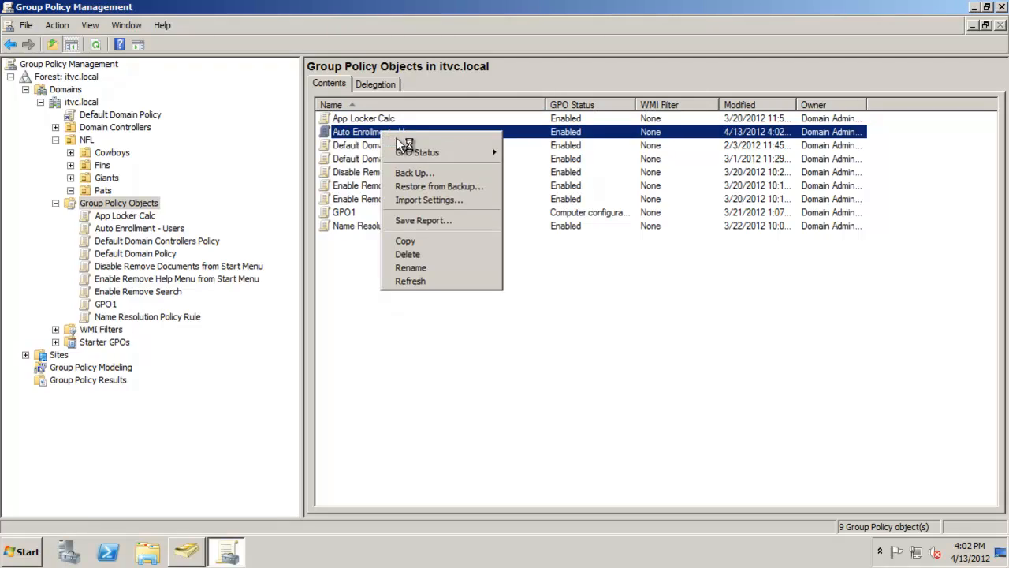
click(406, 138)
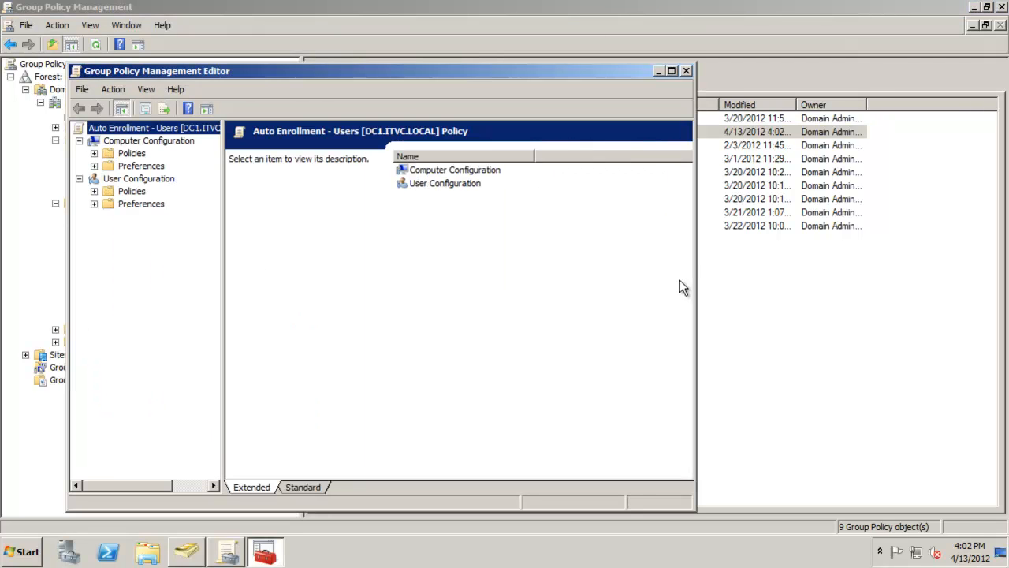
click(94, 153)
click(109, 179)
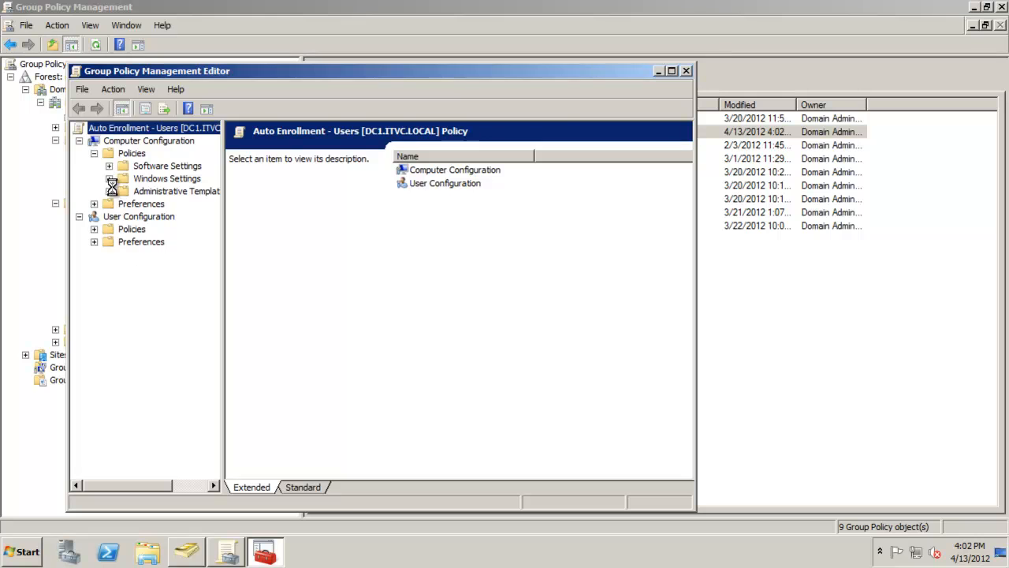
click(671, 71)
- Examine the Public Key Policies under Computer Configuration's Security Settings
click(55, 153)
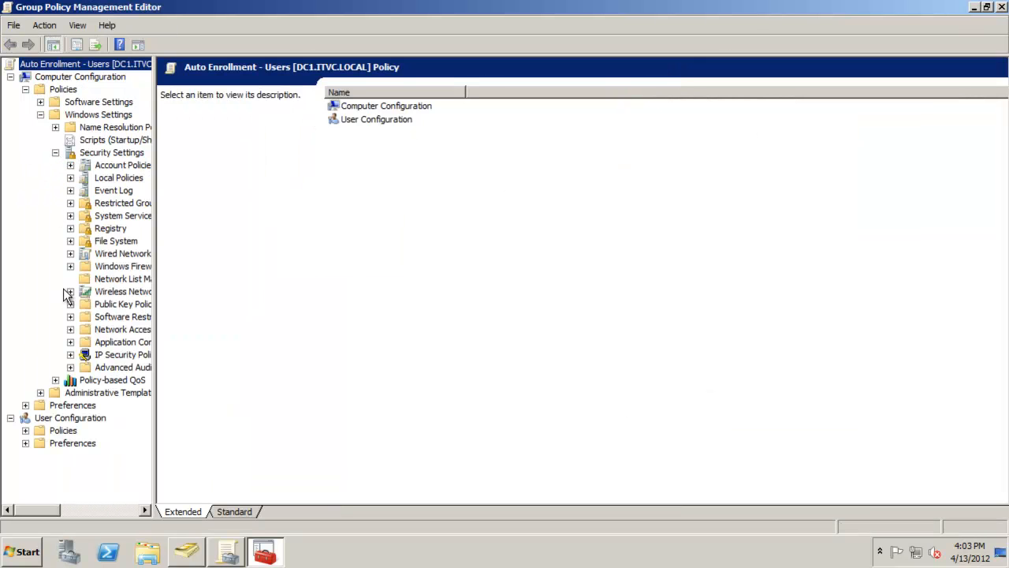
click(71, 305)
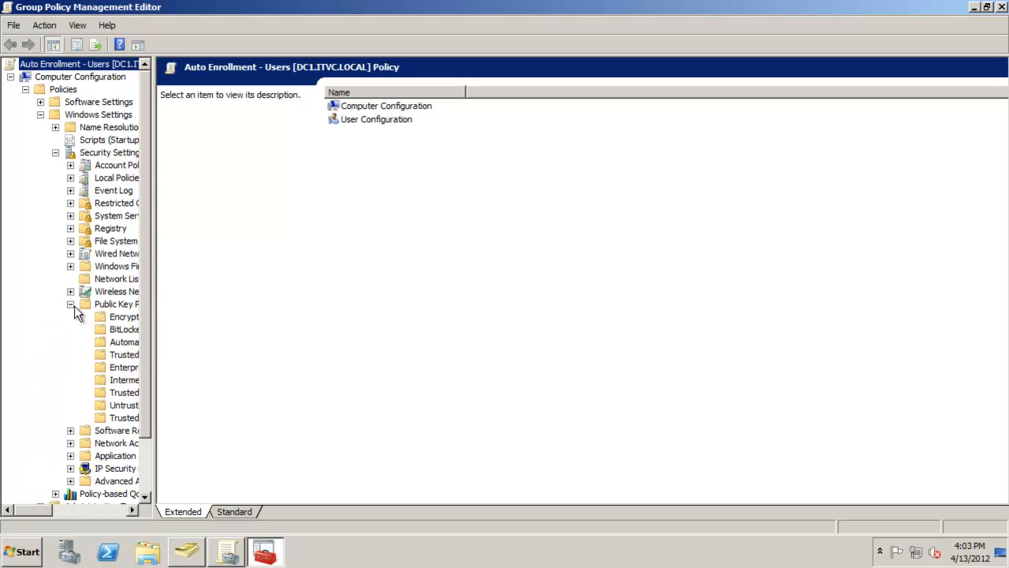
click(131, 304)
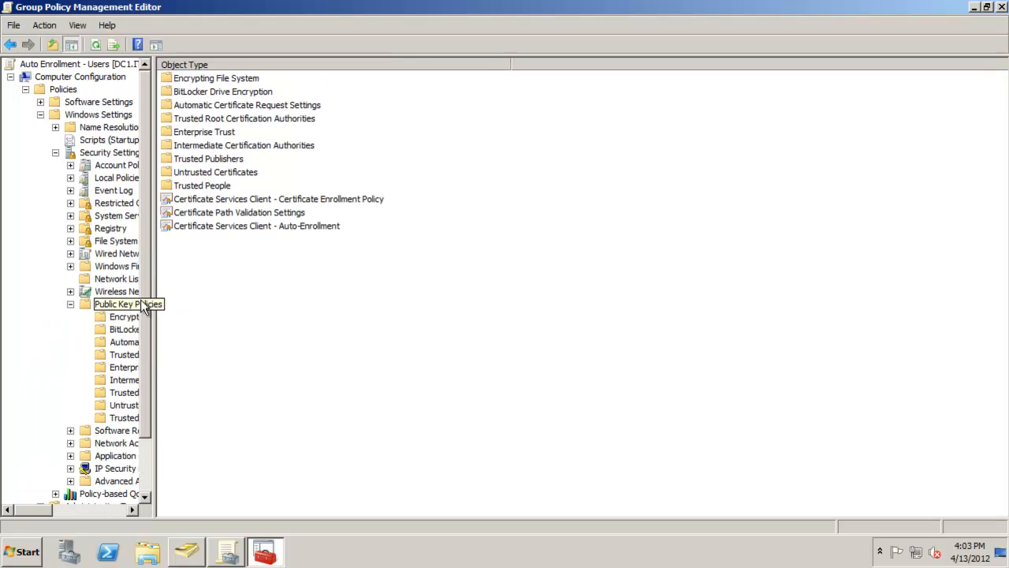
click(274, 227)
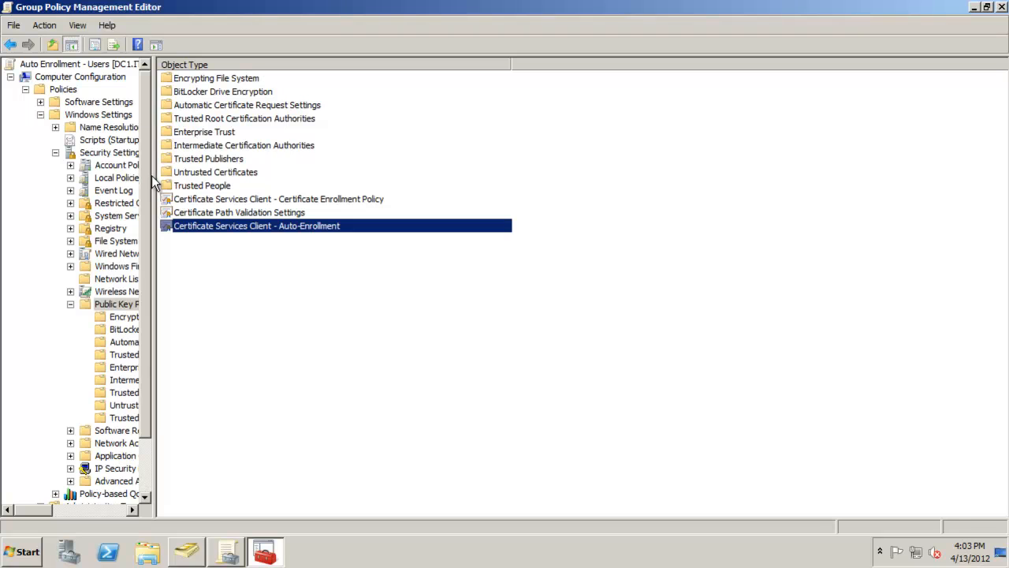
drag(155, 180, 360, 156)
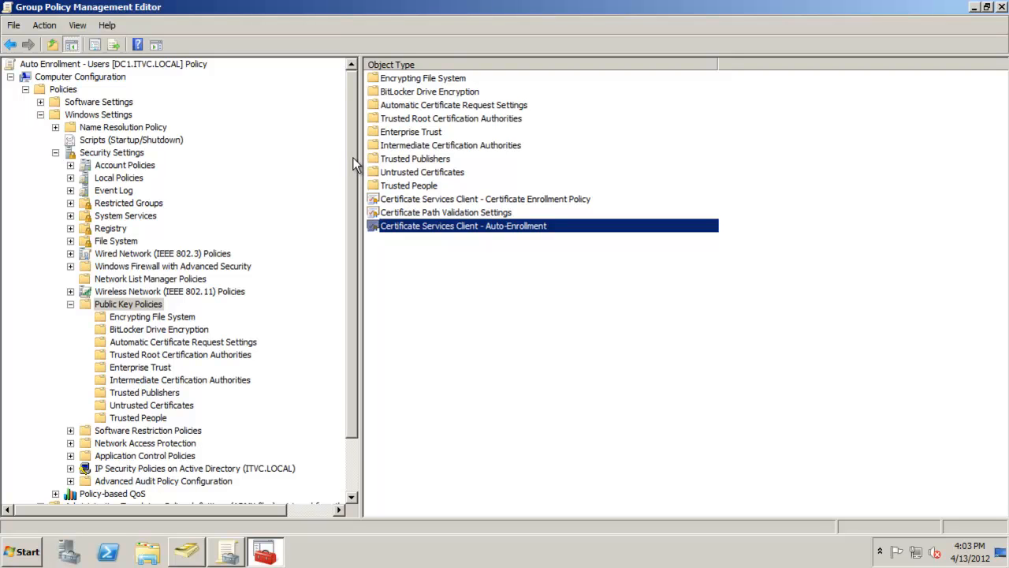
click(25, 89)
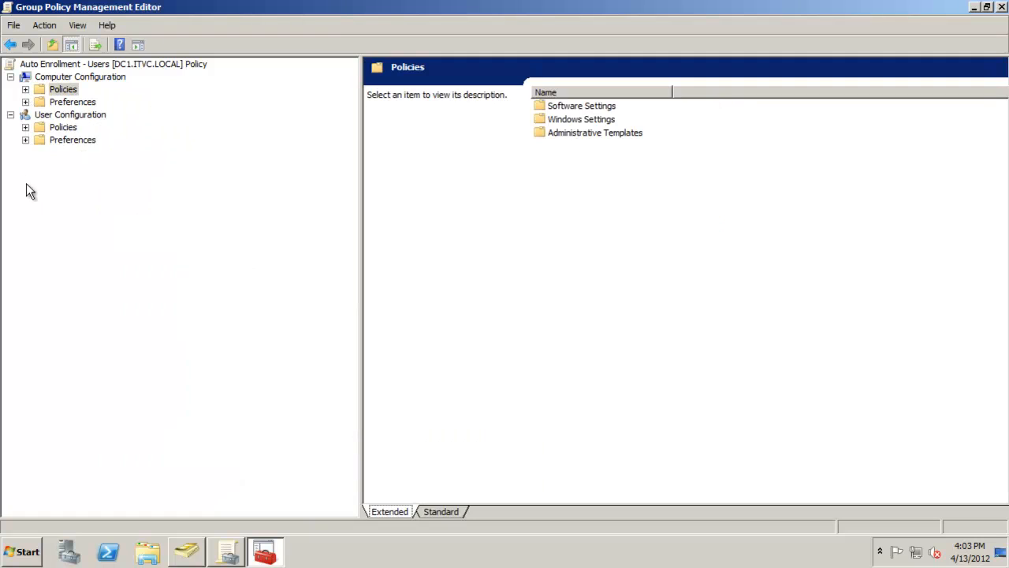
- Enable the user Certificate Services Client - Auto-Enrollment policy with renewal, template-based updates and expiration notification turned on
click(26, 128)
click(41, 152)
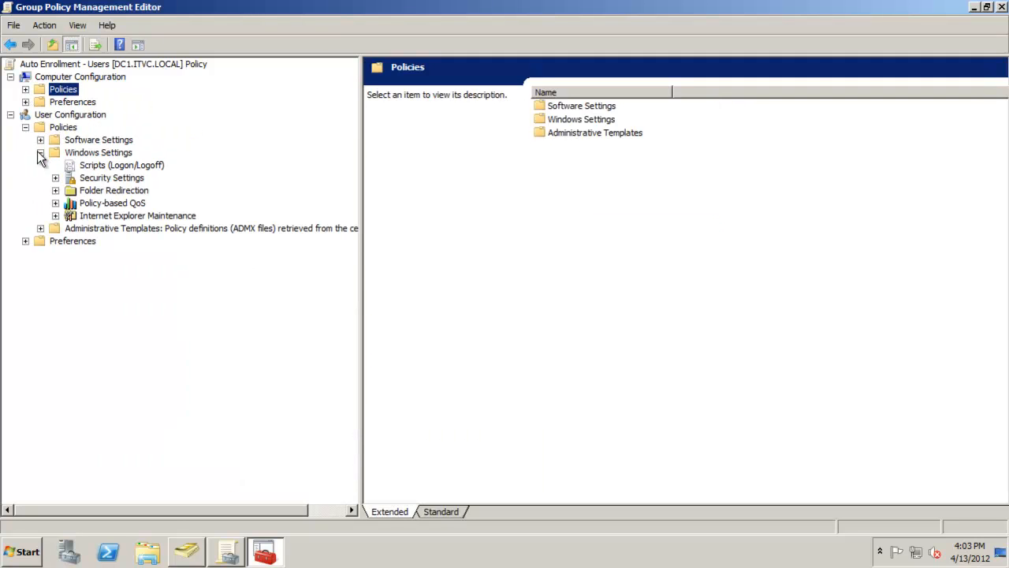
click(55, 178)
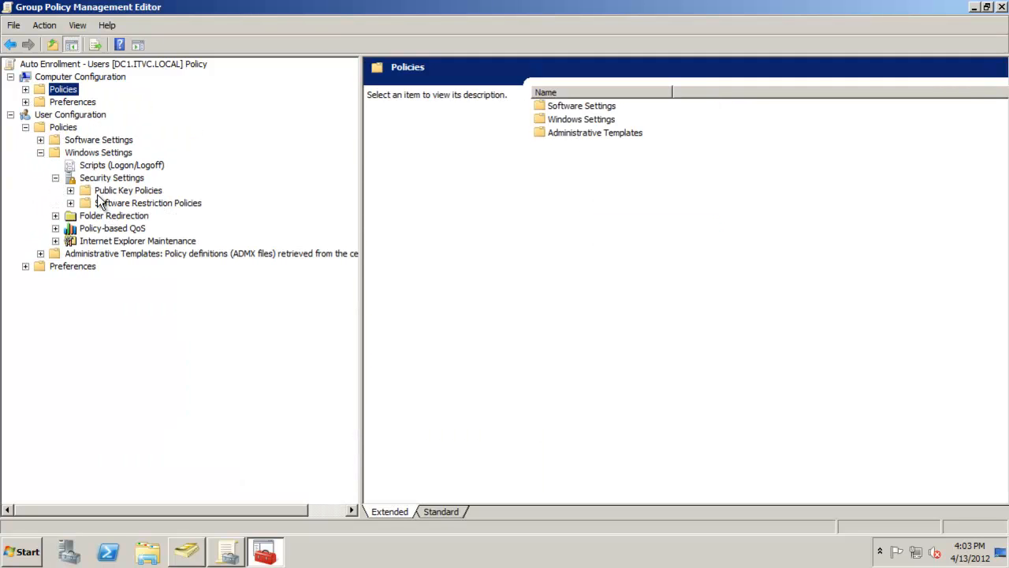
click(111, 190)
click(70, 190)
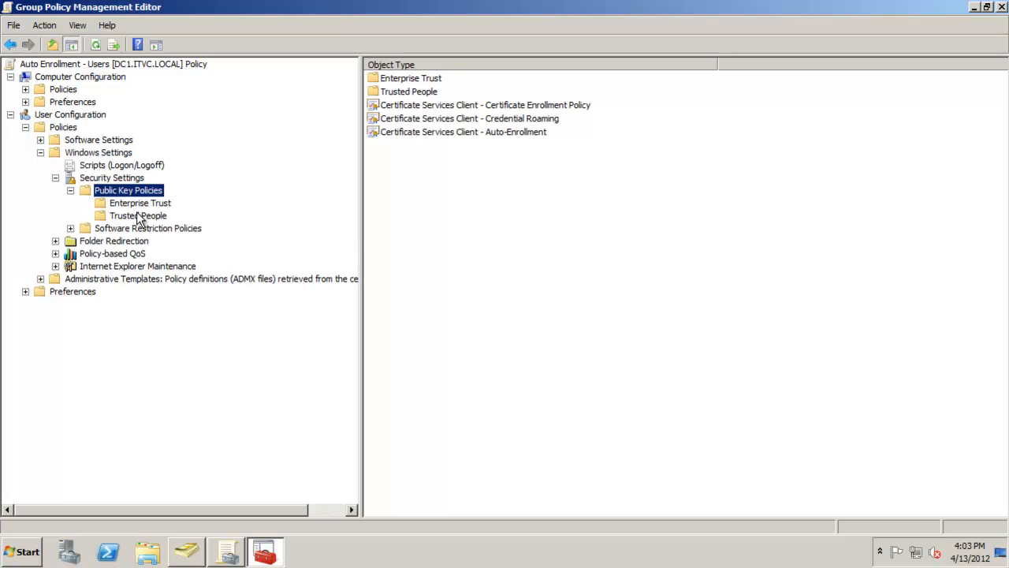
click(406, 132)
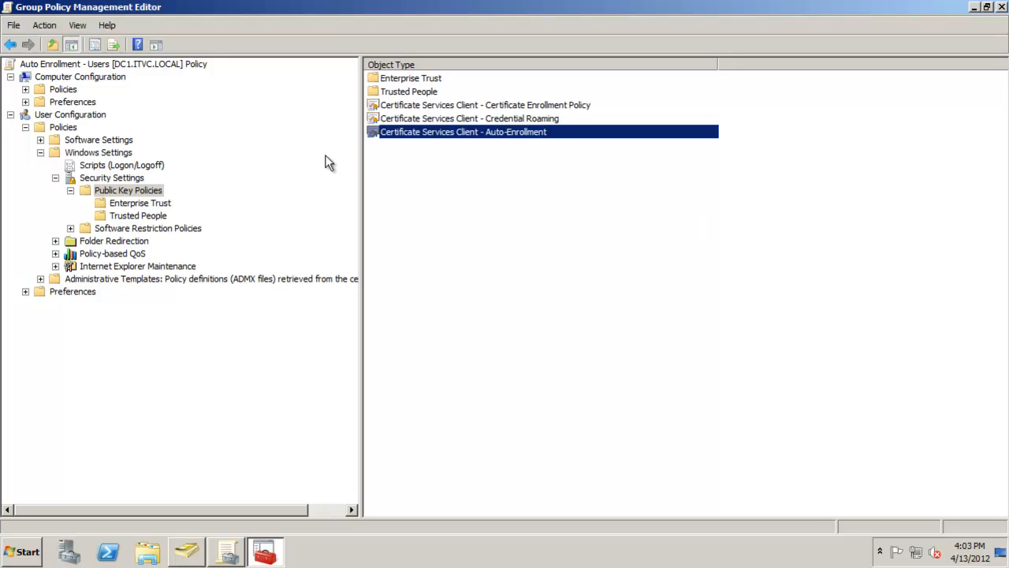
right_click(484, 132)
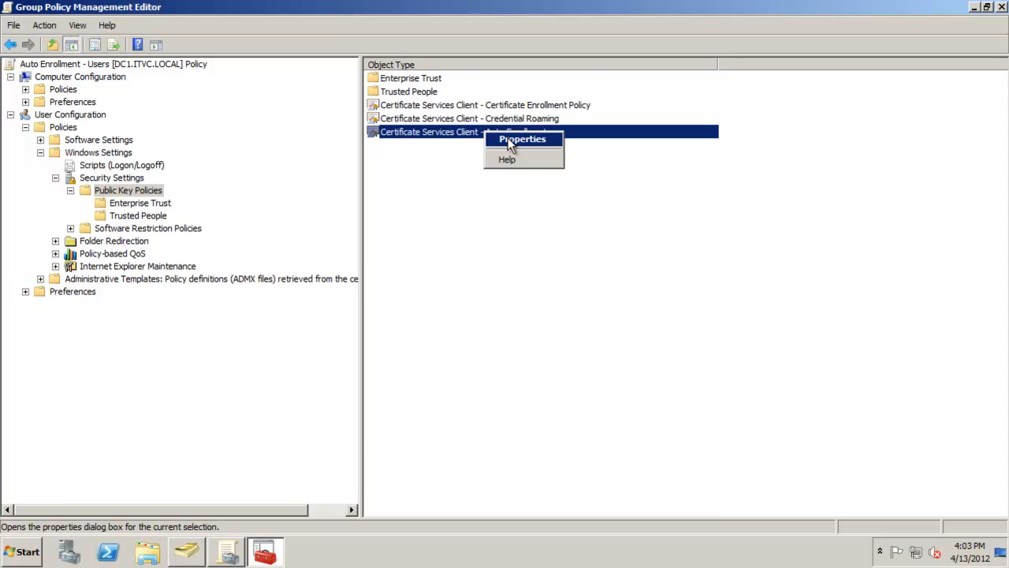
click(509, 142)
click(641, 188)
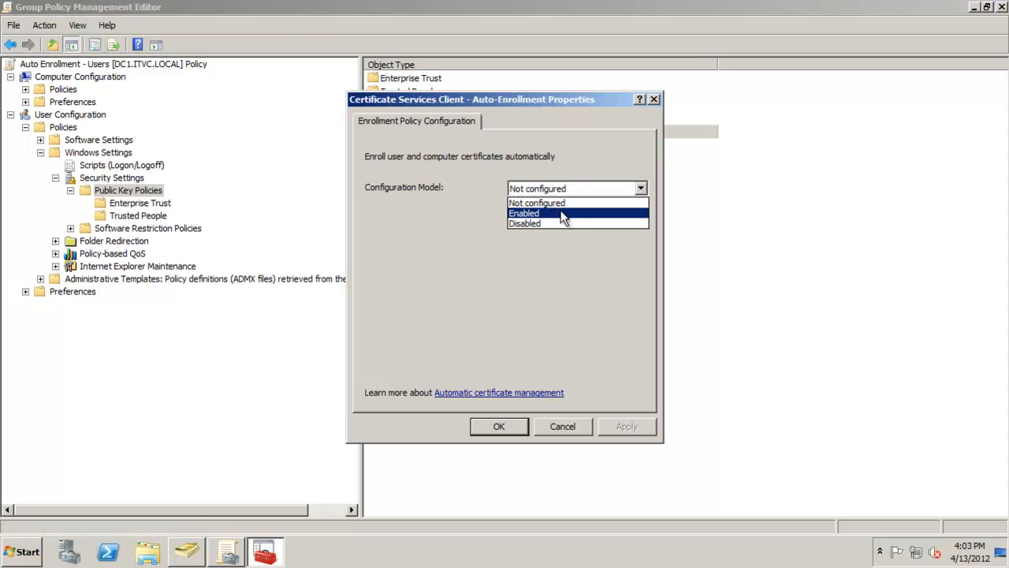
click(574, 214)
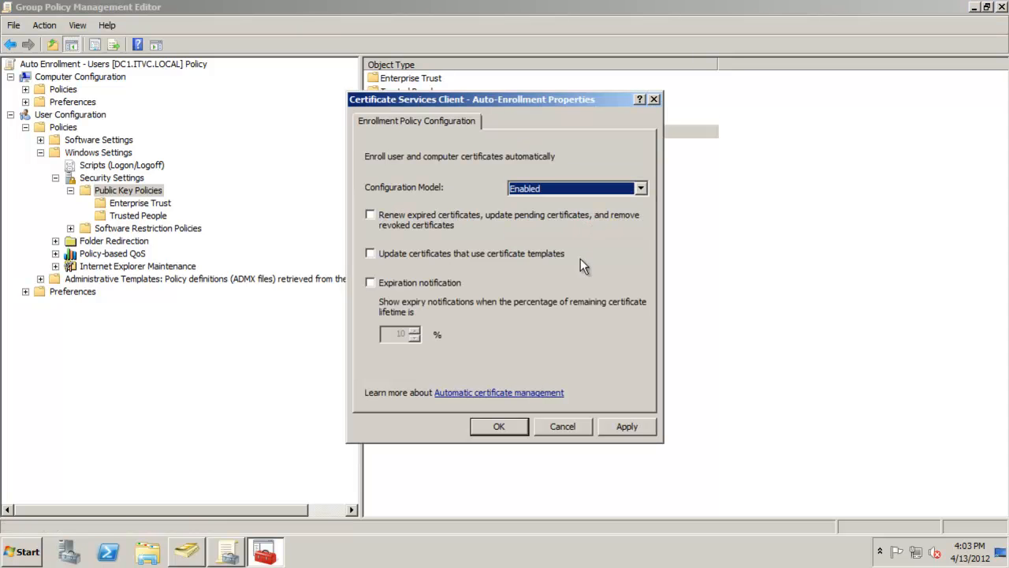
click(372, 216)
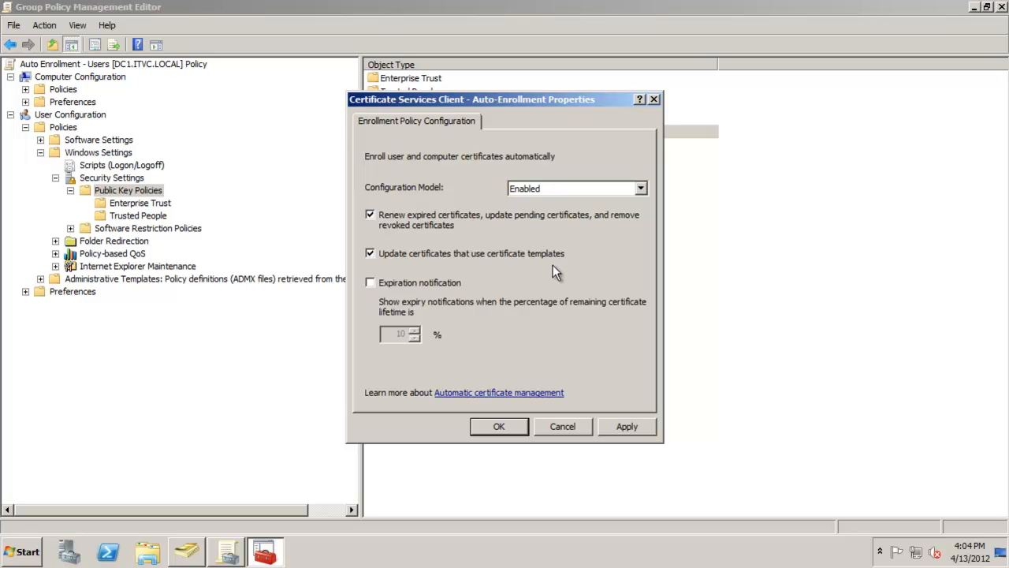
click(415, 287)
click(498, 426)
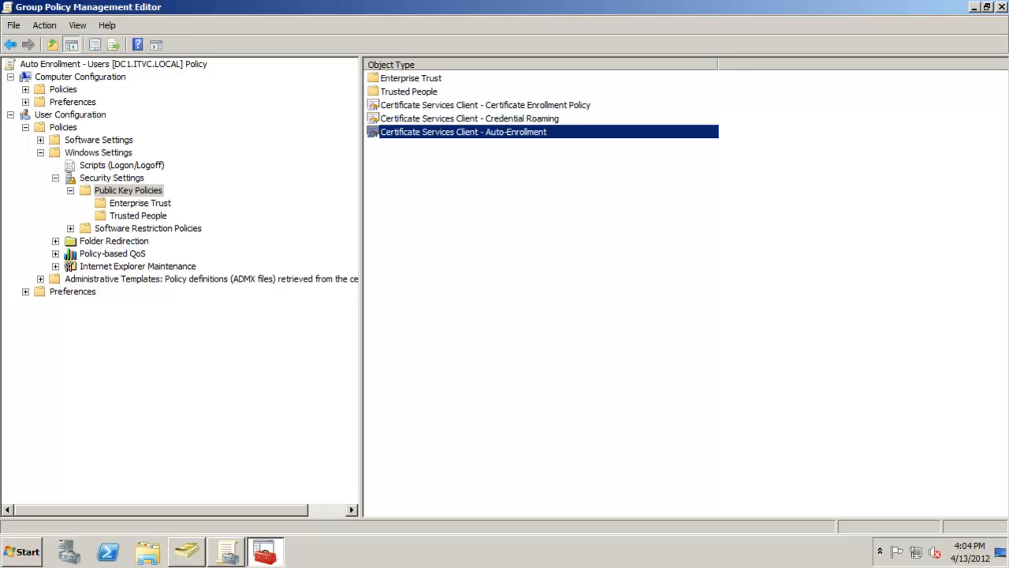
- Close the editor and link the Auto Enrollment - Users GPO to the Pats organizational unit
click(1001, 7)
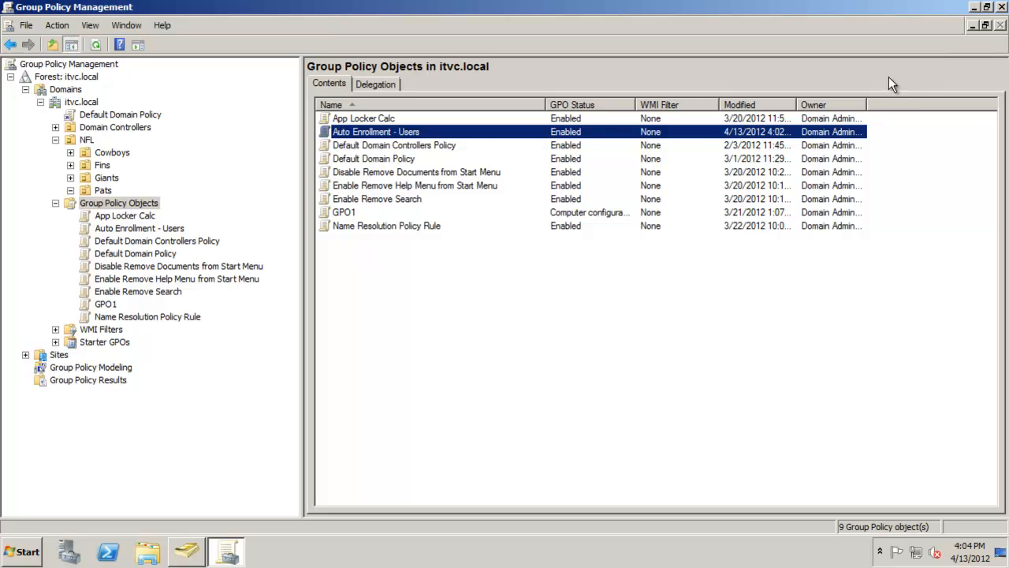
click(69, 188)
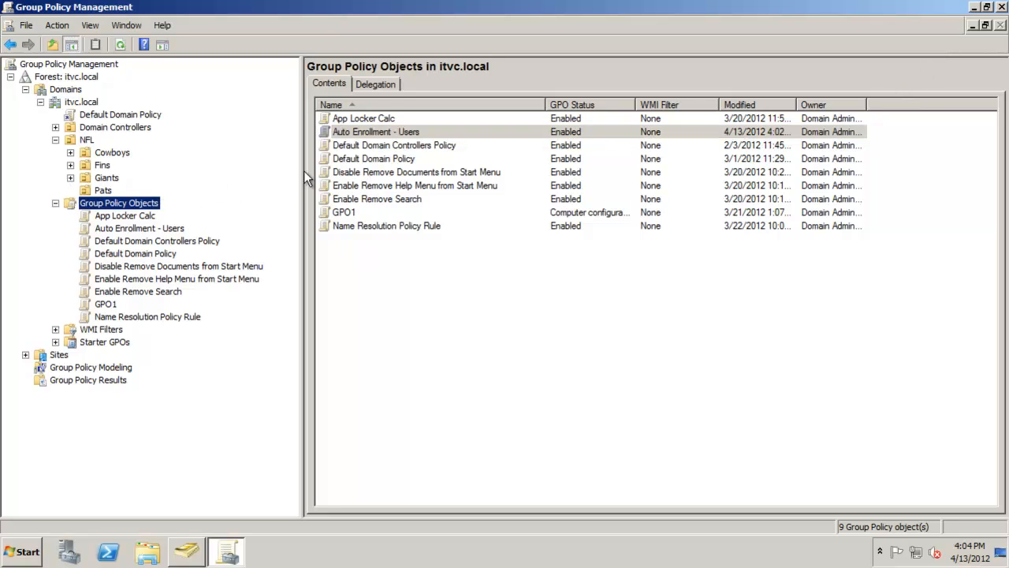
drag(353, 131, 161, 196)
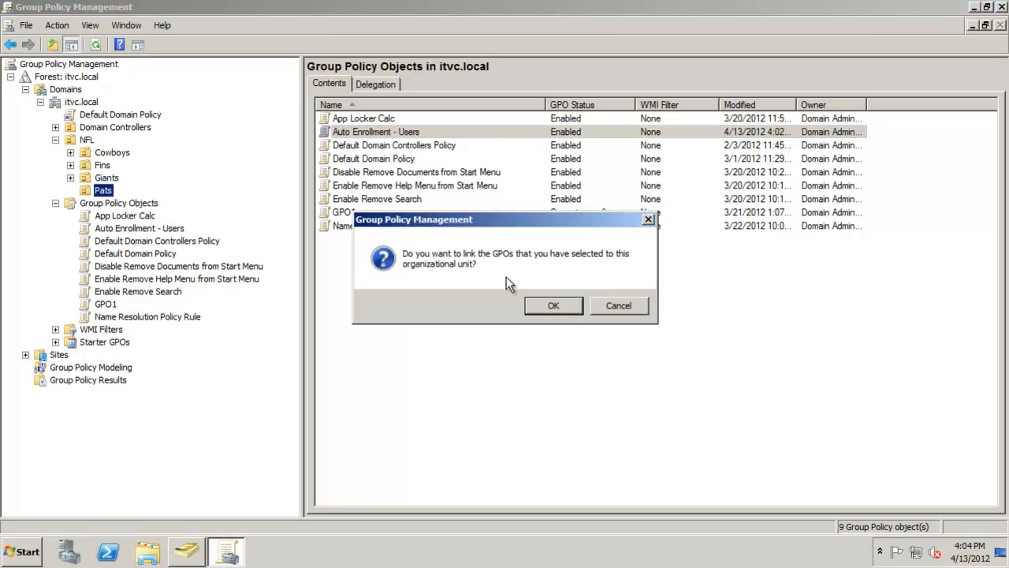
click(553, 307)
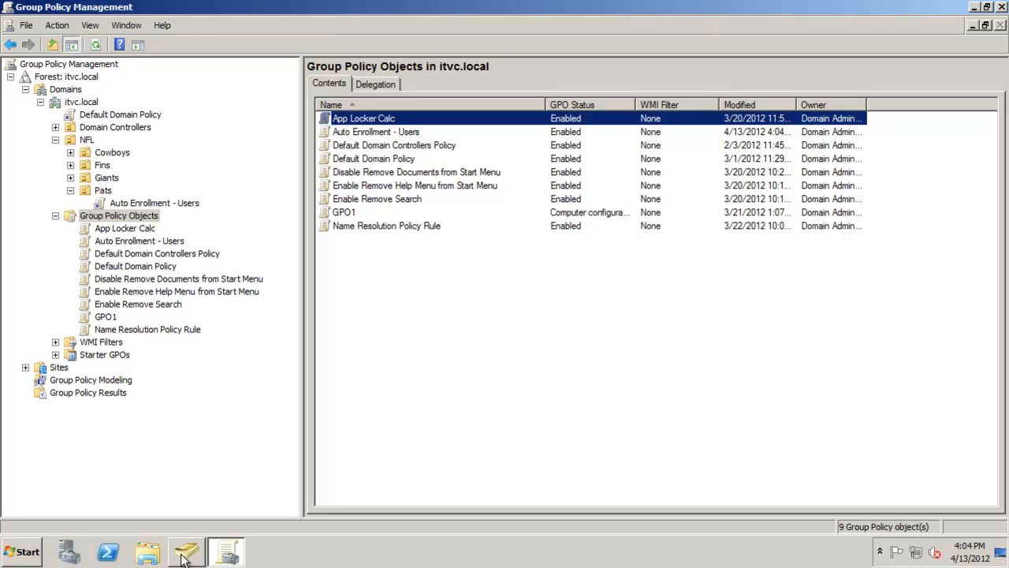
- Review the user accounts in the Pats organizational unit
click(186, 551)
click(217, 92)
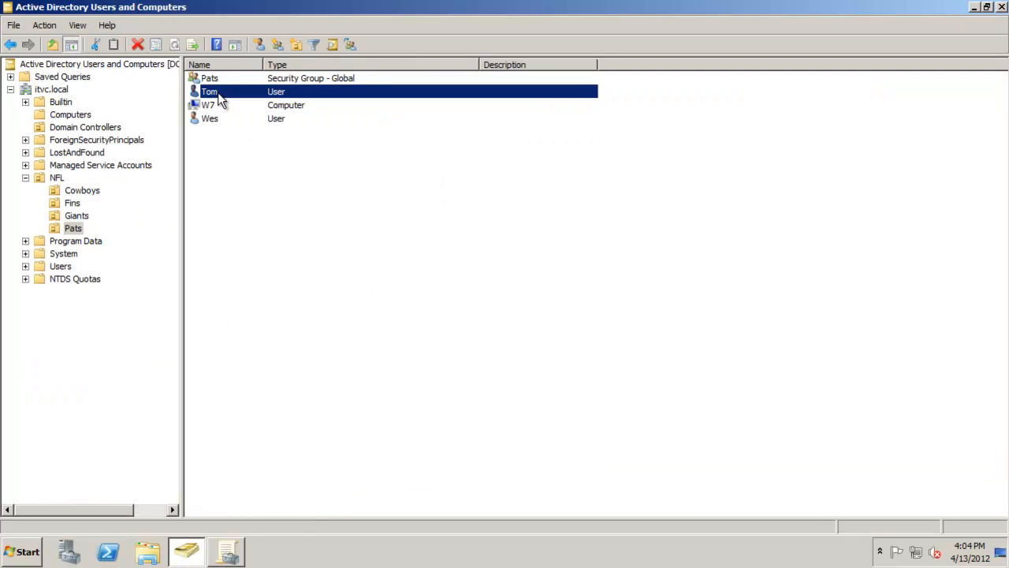
click(227, 119)
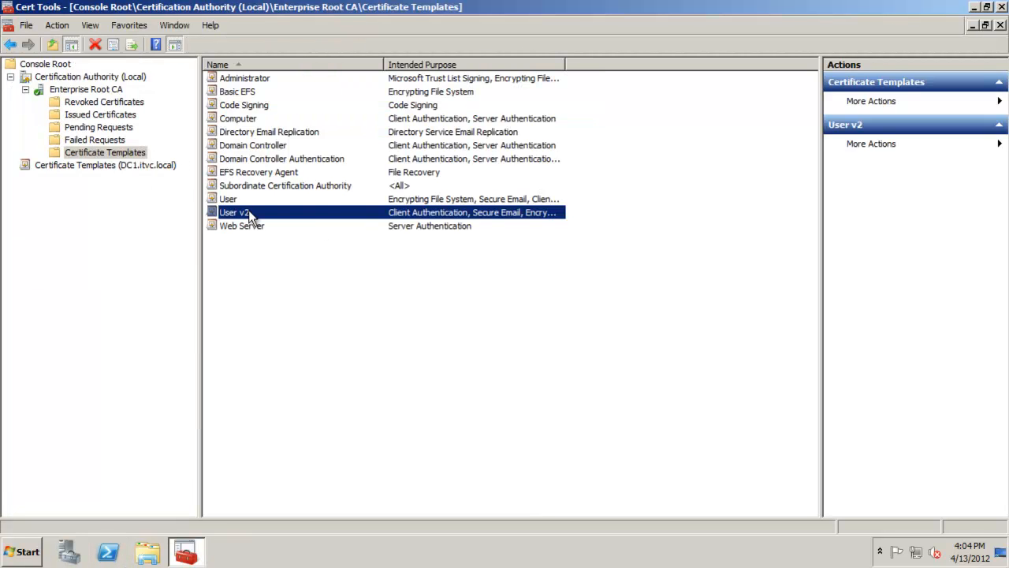
- Open the User v2 template's properties from the domain template list and review Tom's security permissions
right_click(249, 211)
click(133, 166)
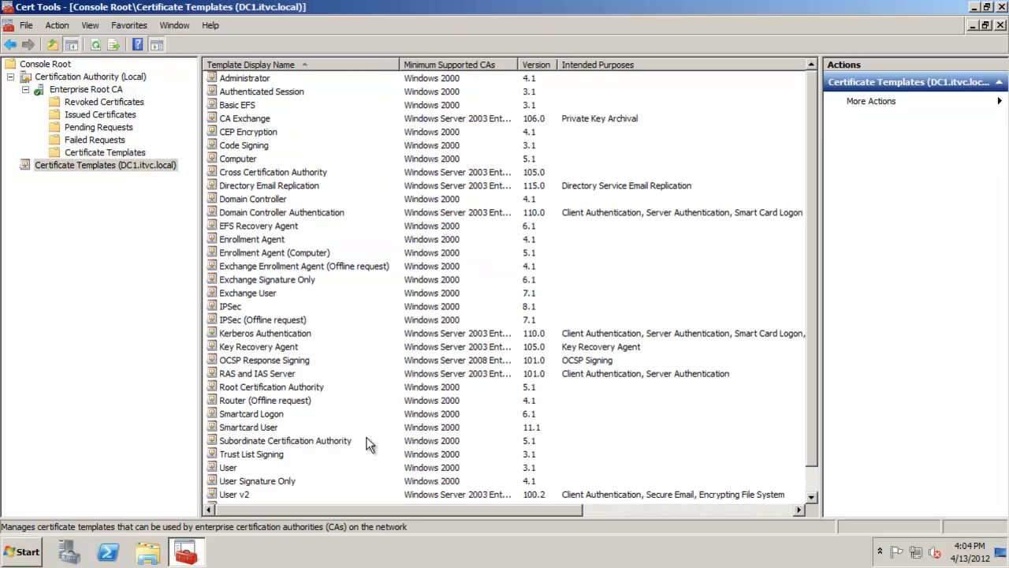
right_click(268, 492)
click(305, 462)
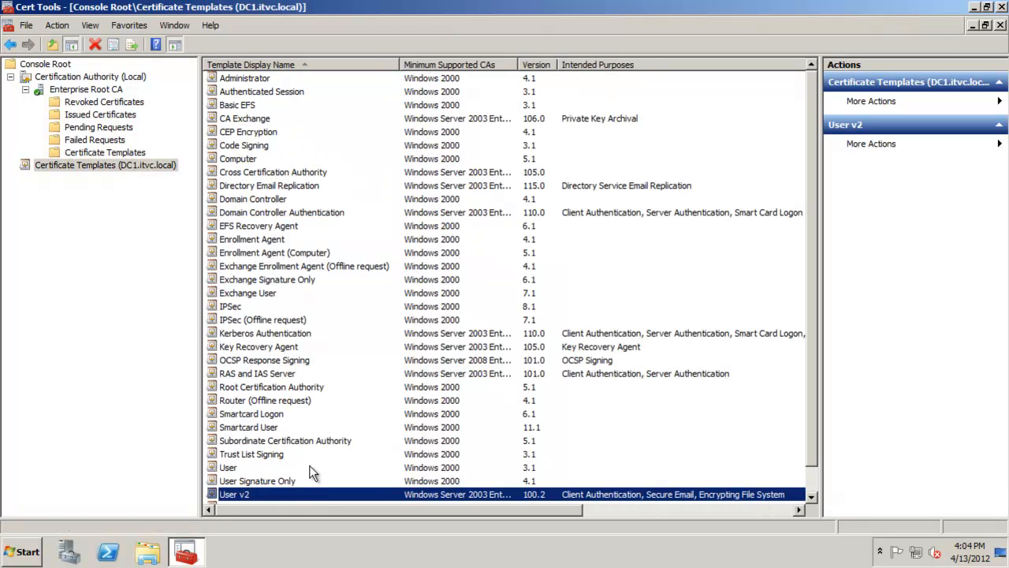
click(630, 94)
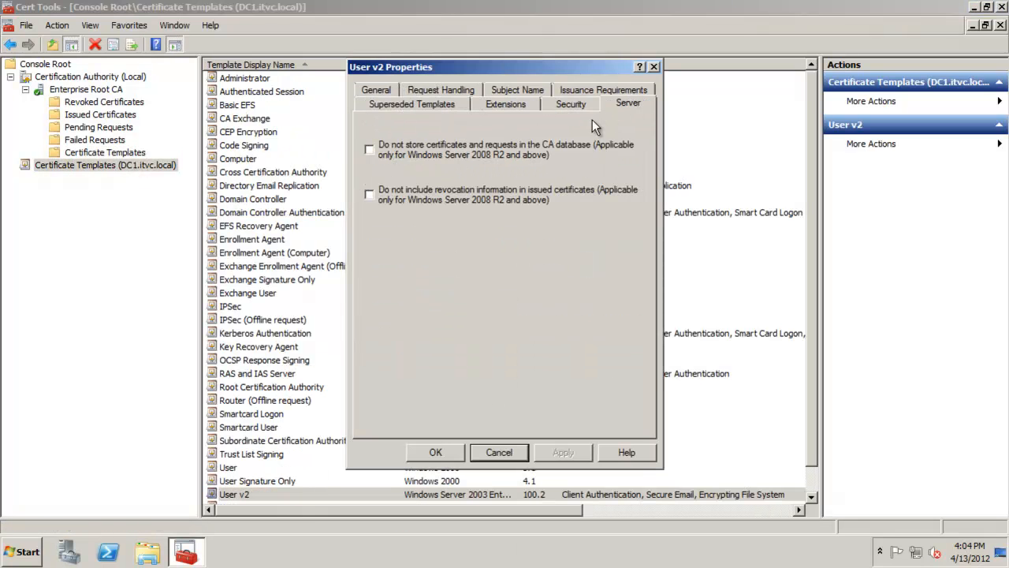
click(586, 105)
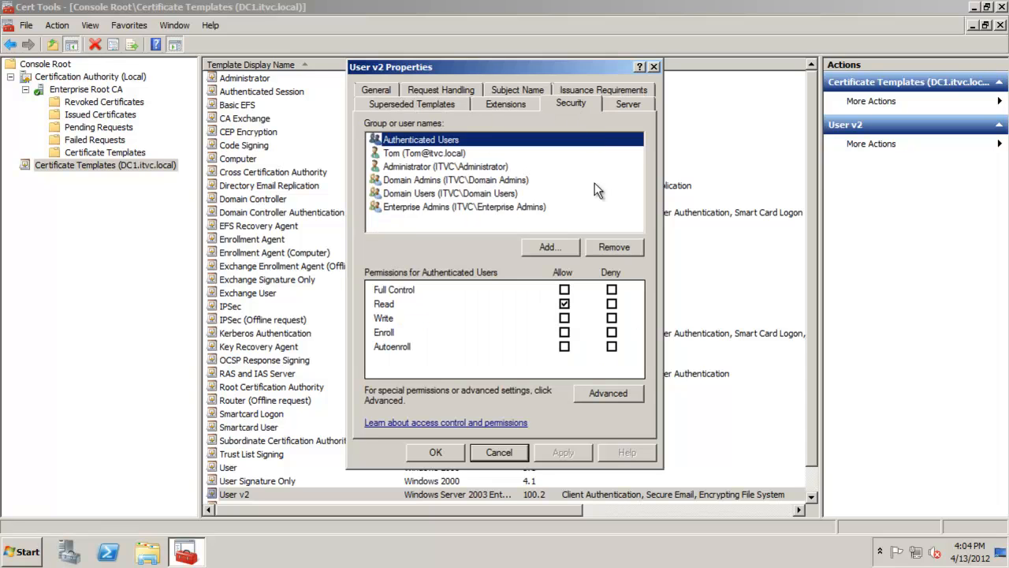
click(425, 154)
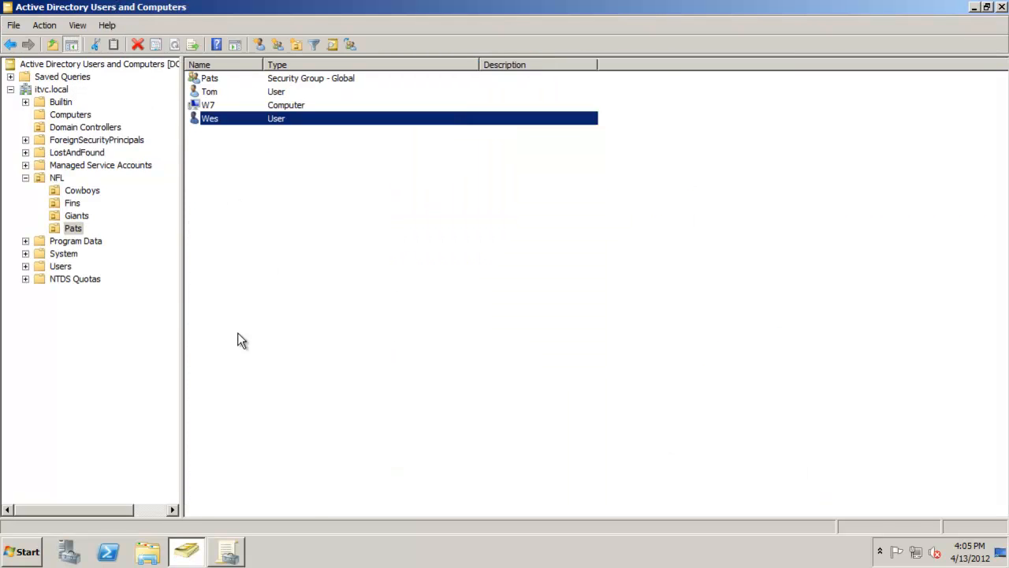
- Switch to Group Policy Management and review the Auto Enrollment - Users GPO linked to the Pats organizational unit
click(222, 554)
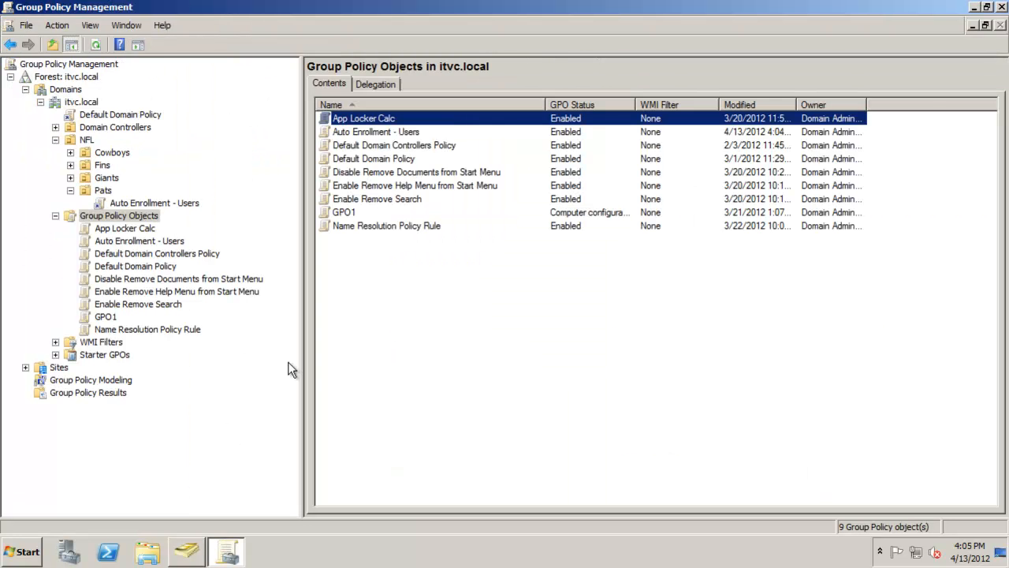
click(103, 191)
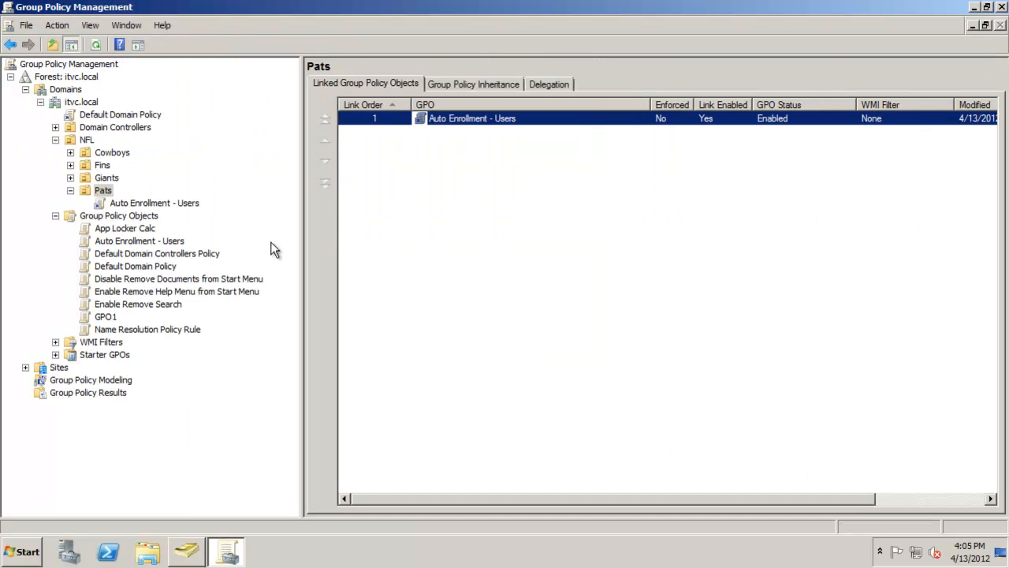
click(146, 203)
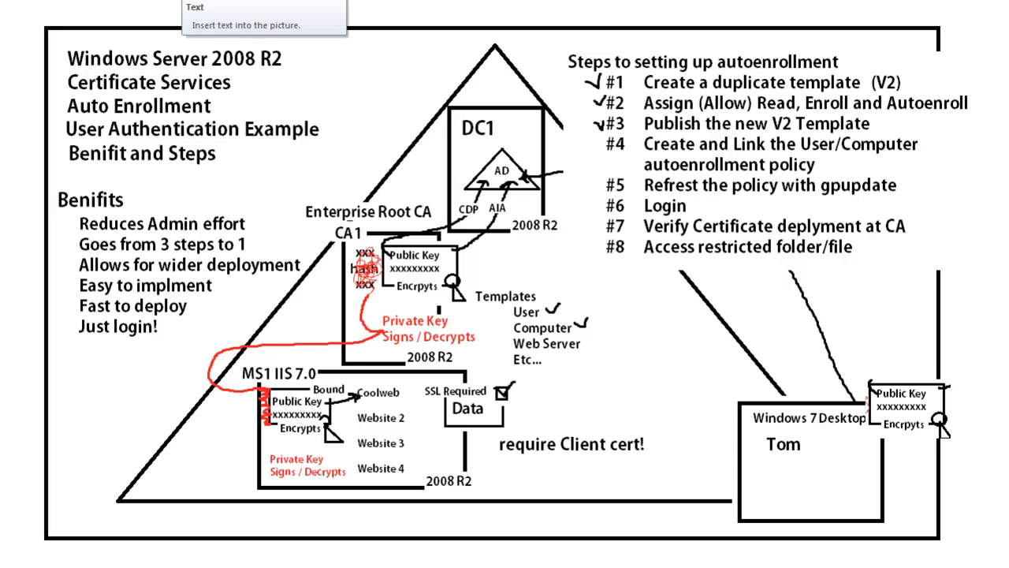
- Refresh group policy on the Windows 7 client by running gpupdate /force in the command prompt
mouse_move(588, 145)
mouse_down()
mouse_move(593, 154)
mouse_move(606, 138)
mouse_up()
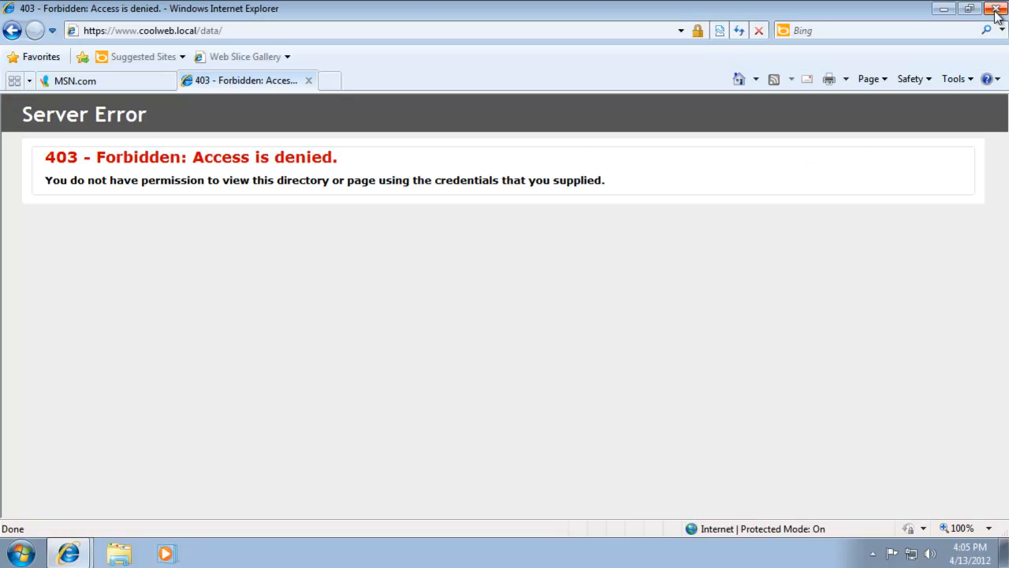
key(alt+F4)
click(464, 277)
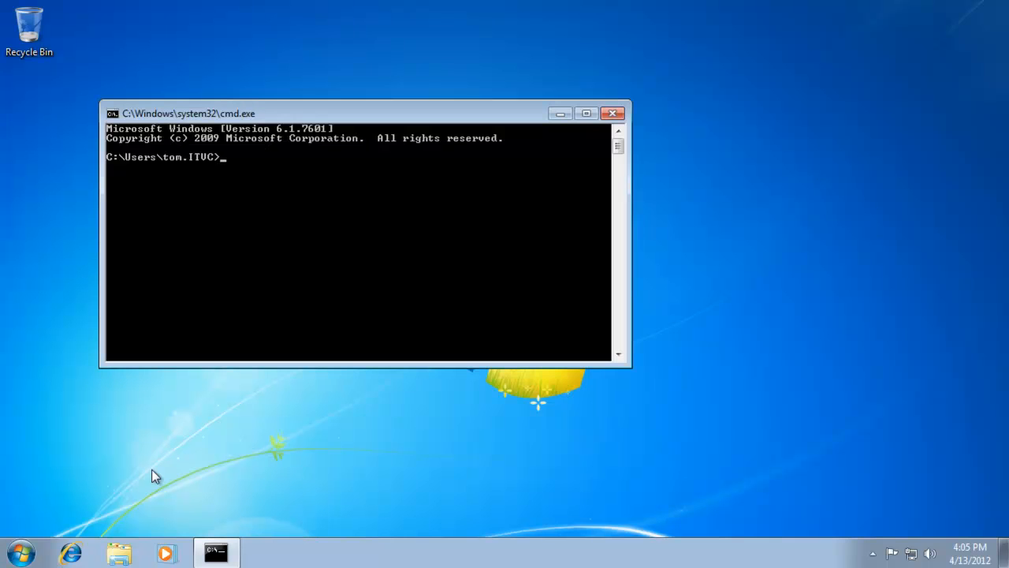
text(gpupdate /force)
key(Return)
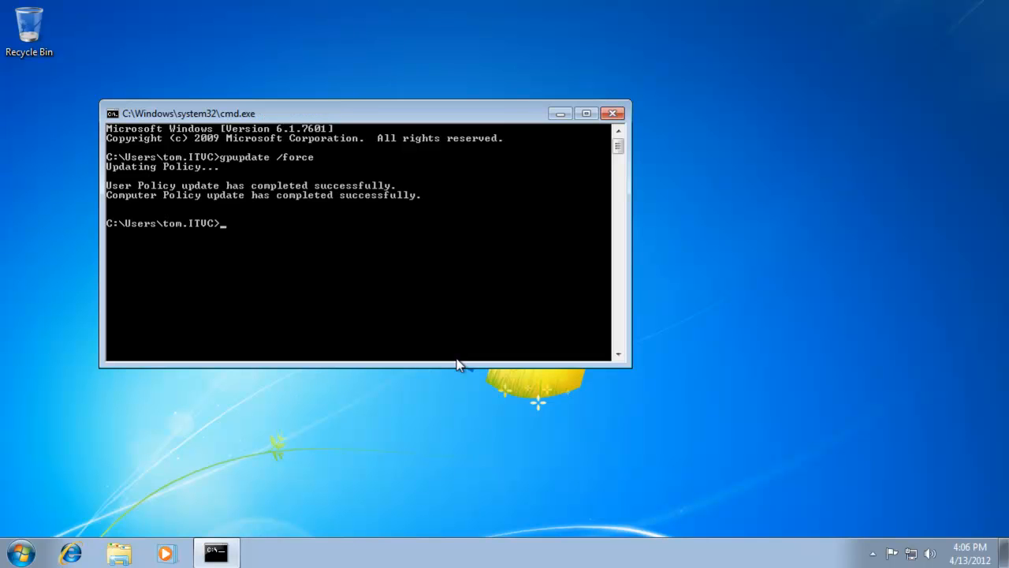
- Close the command prompt, log off the Windows 7 client and sign back on as the domain user with the account password
key(alt+F4)
click(19, 552)
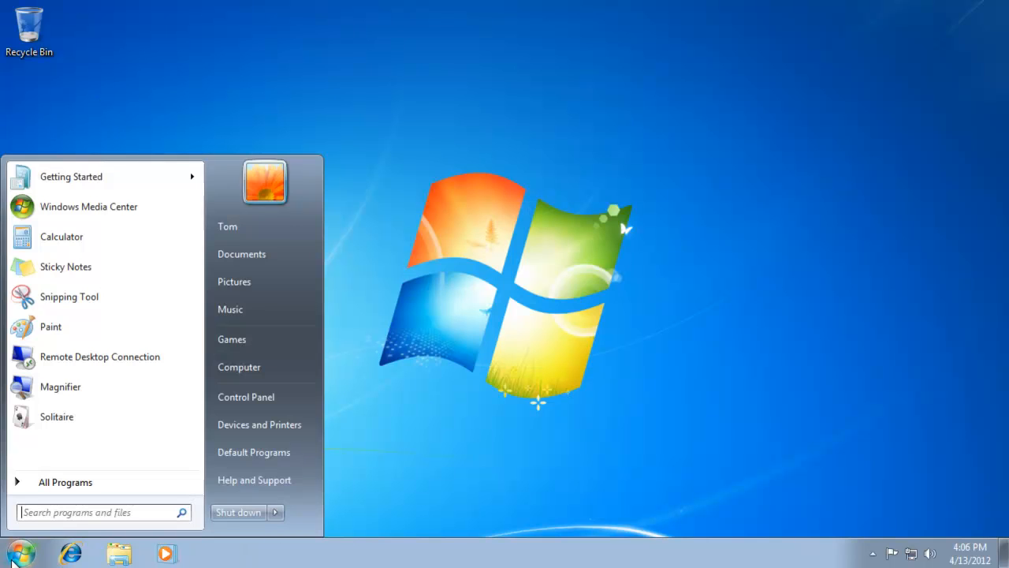
click(276, 513)
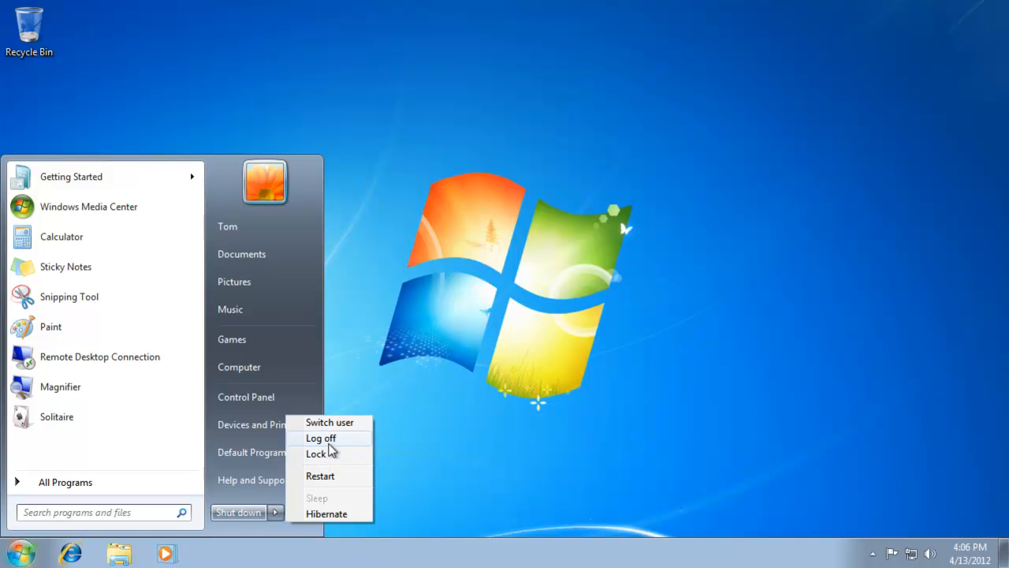
click(328, 438)
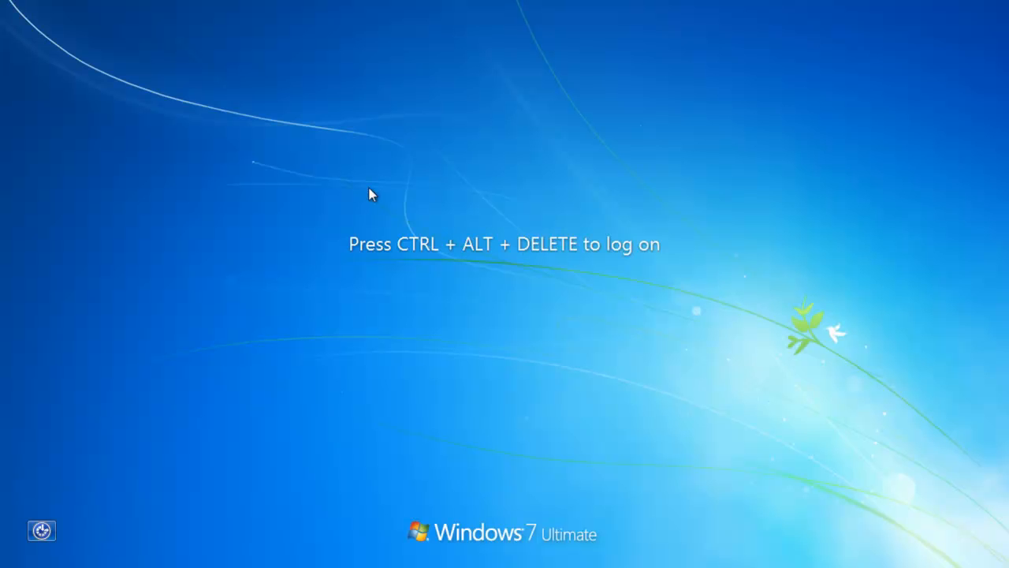
key(ctrl+alt+Delete)
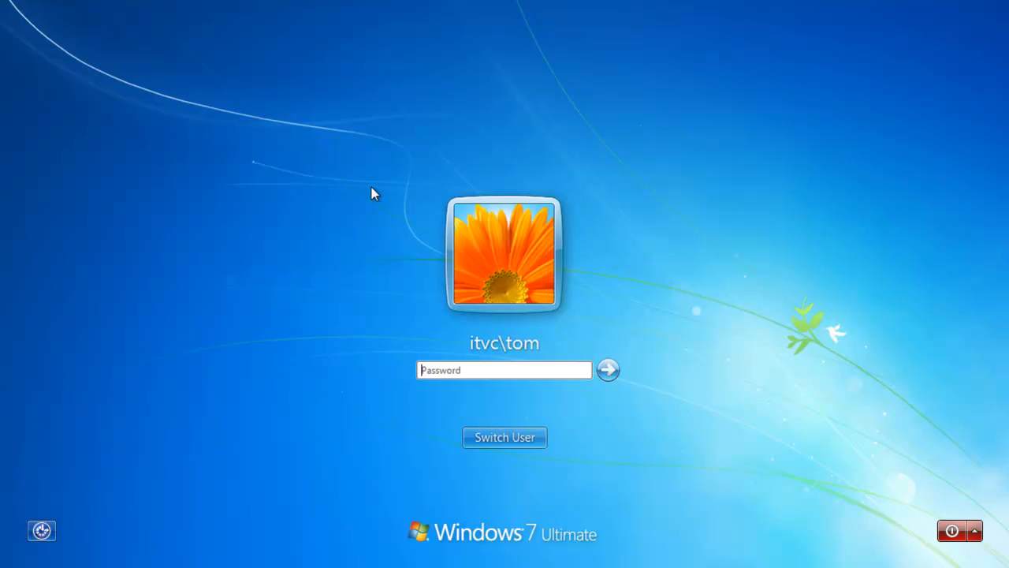
key(Return)
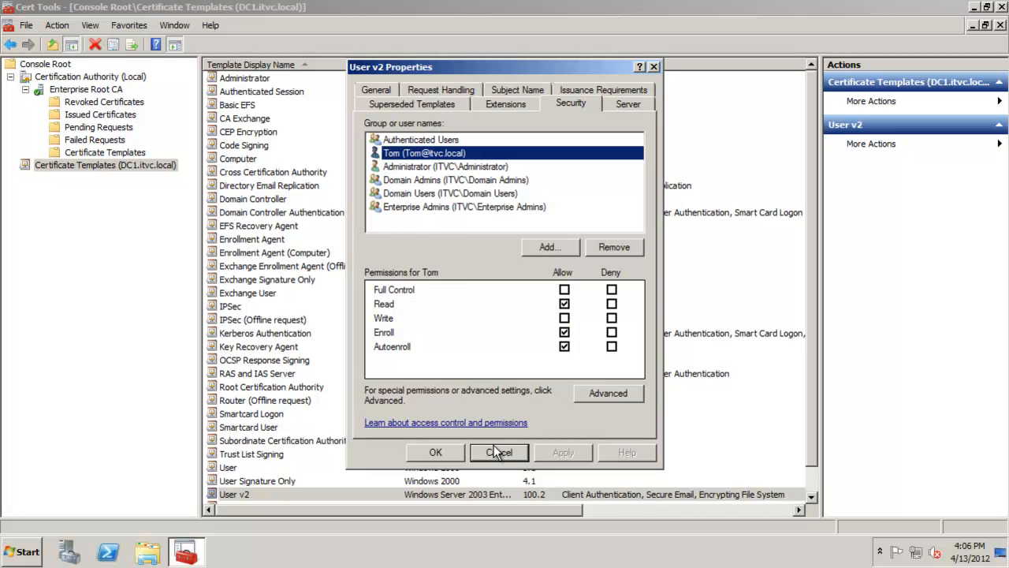
- Close the template properties and check the CA's issued certificates for the user's autoenrolled certificate
click(498, 451)
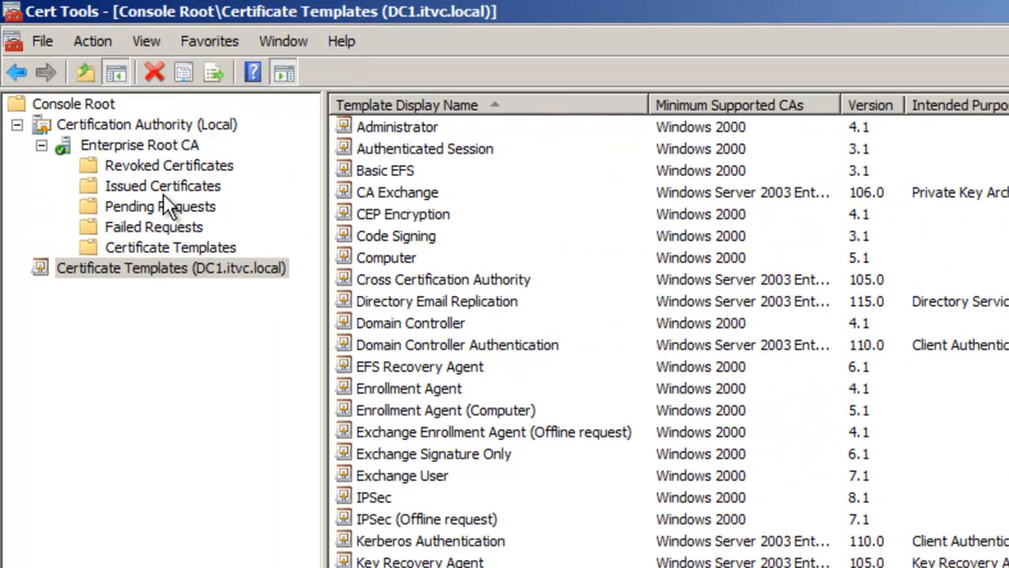
click(100, 116)
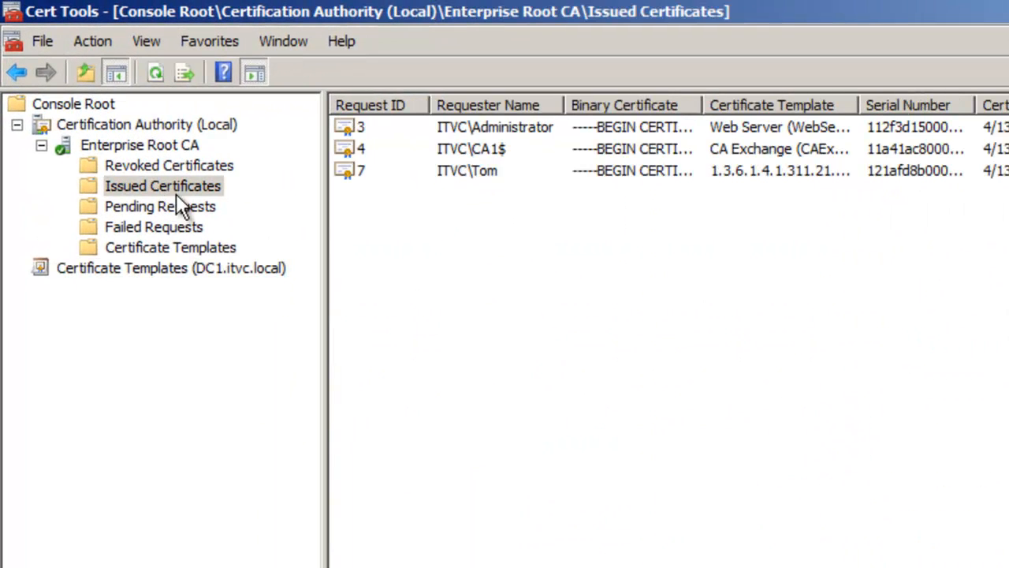
click(452, 169)
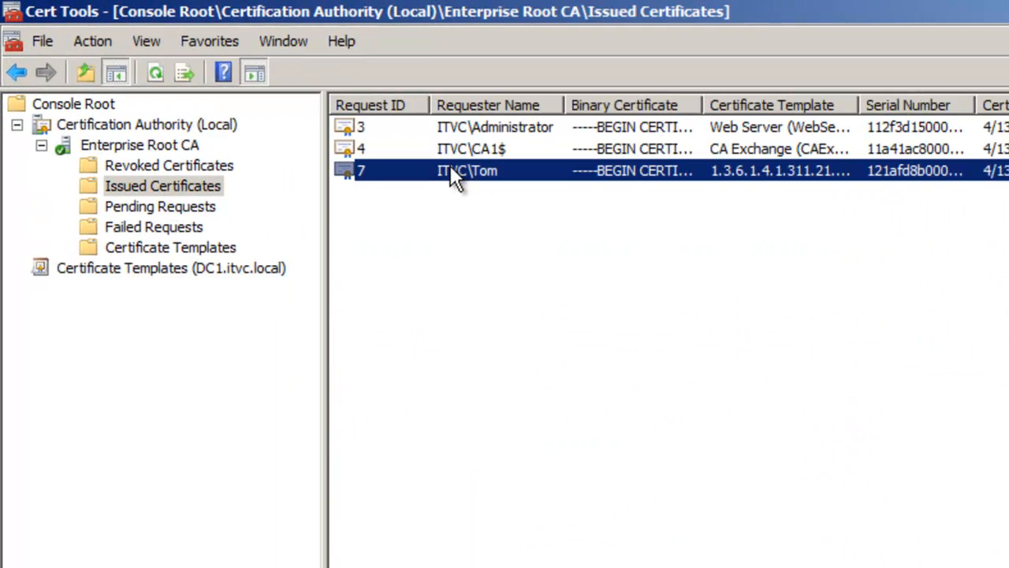
click(201, 268)
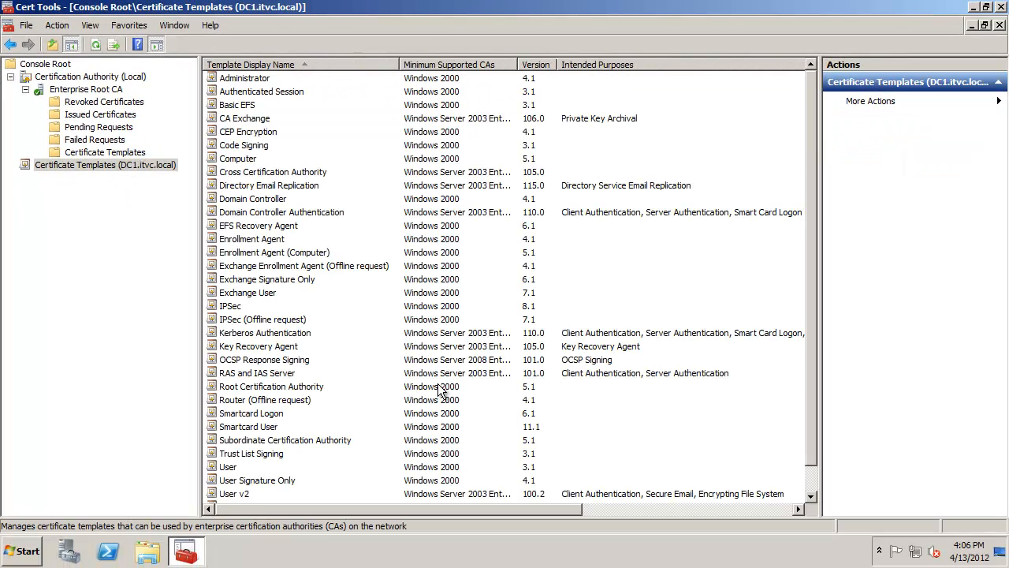
click(255, 495)
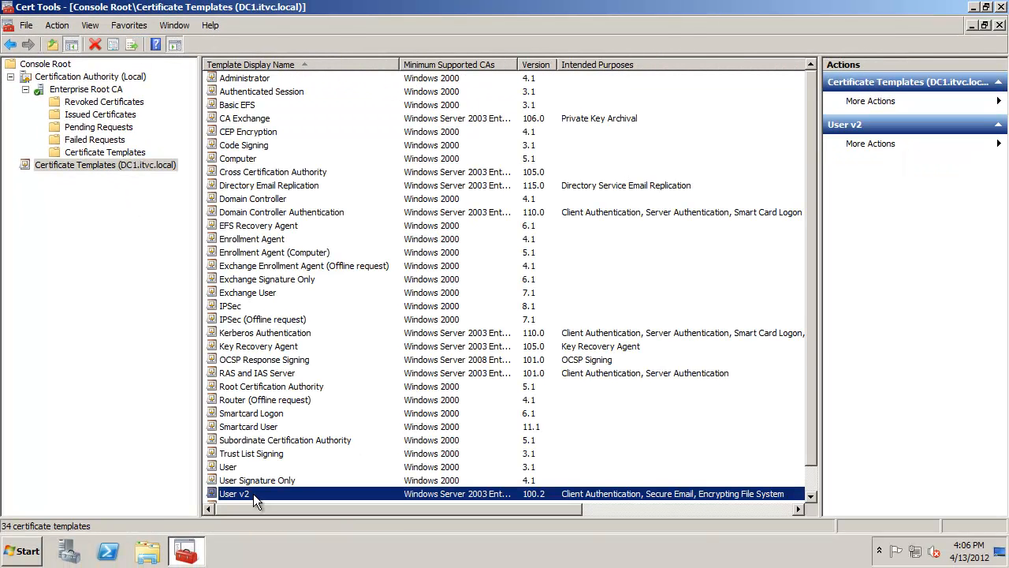
click(114, 153)
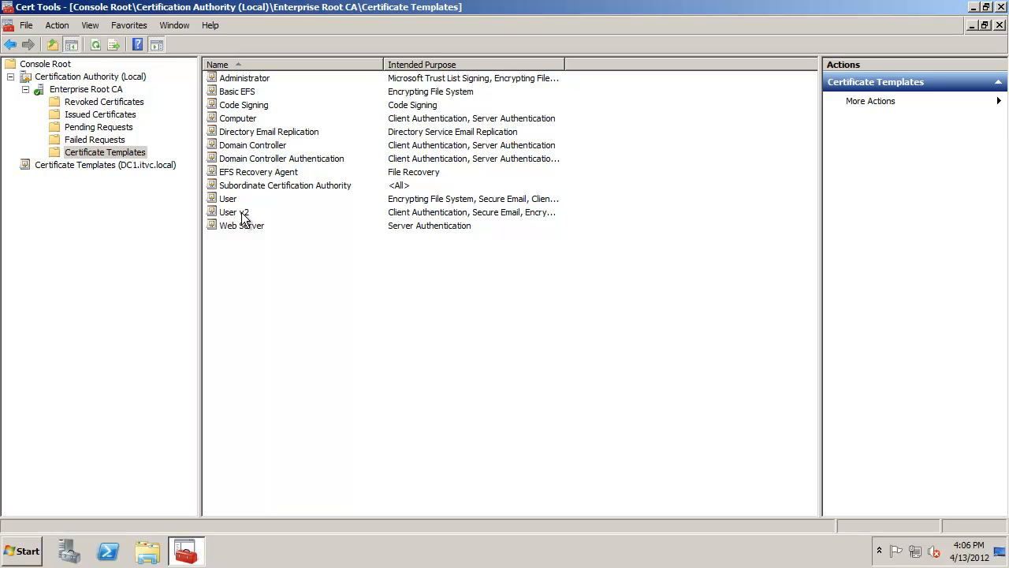
click(242, 212)
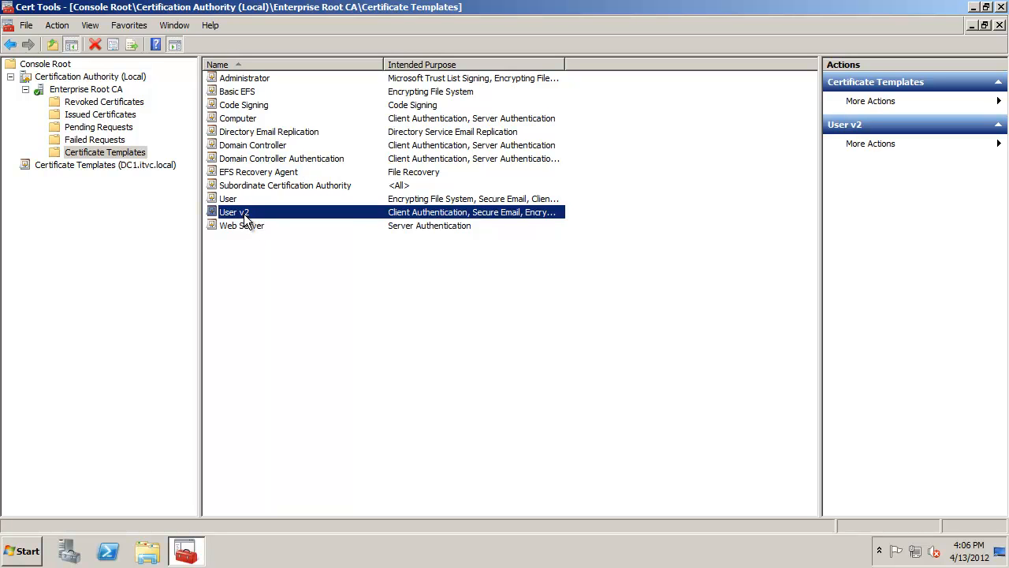
click(118, 115)
click(265, 106)
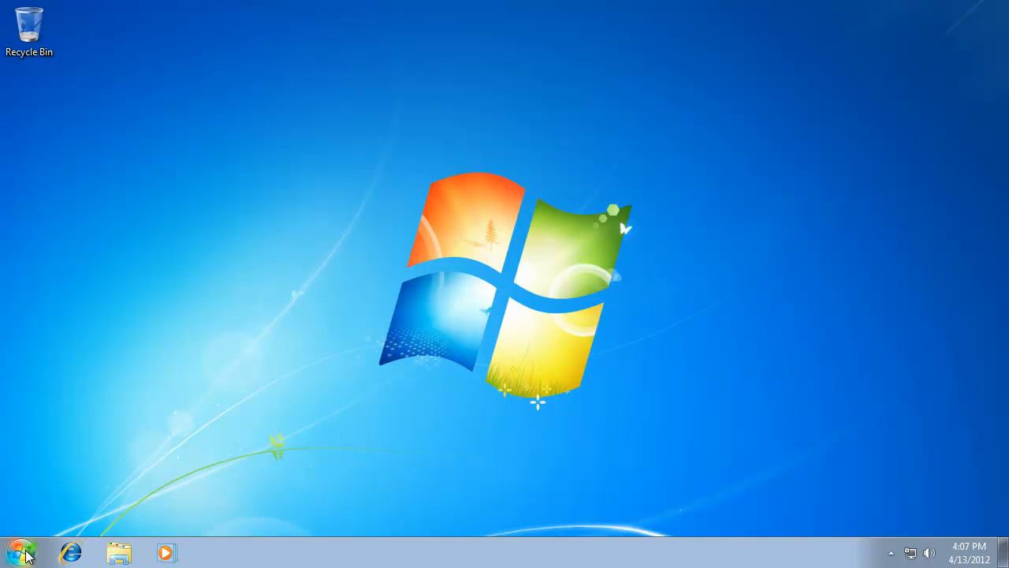
- Open Internet Explorer and browse to the coolweb.local data folder over plain HTTP
click(71, 552)
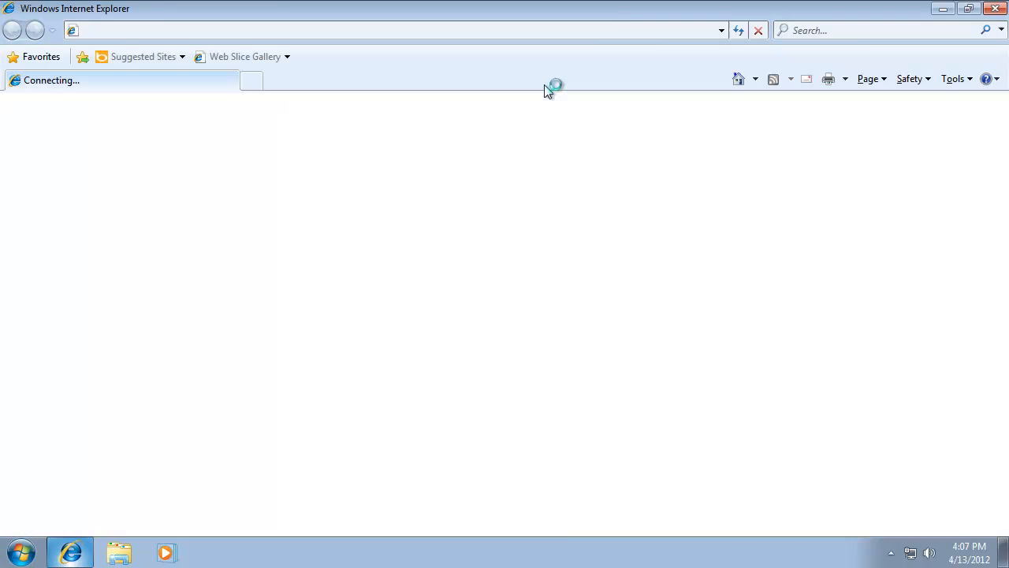
click(701, 30)
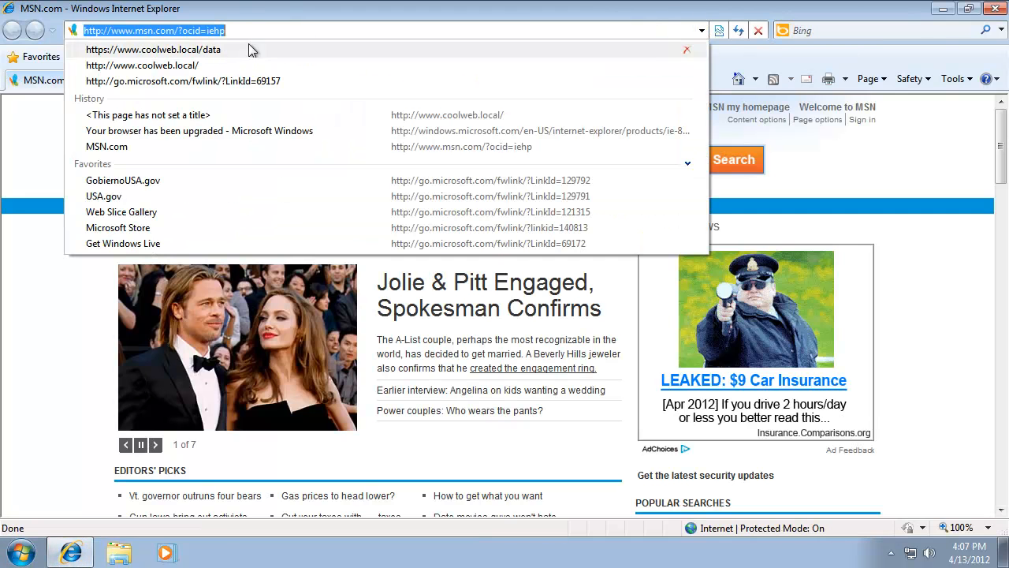
click(190, 67)
click(205, 30)
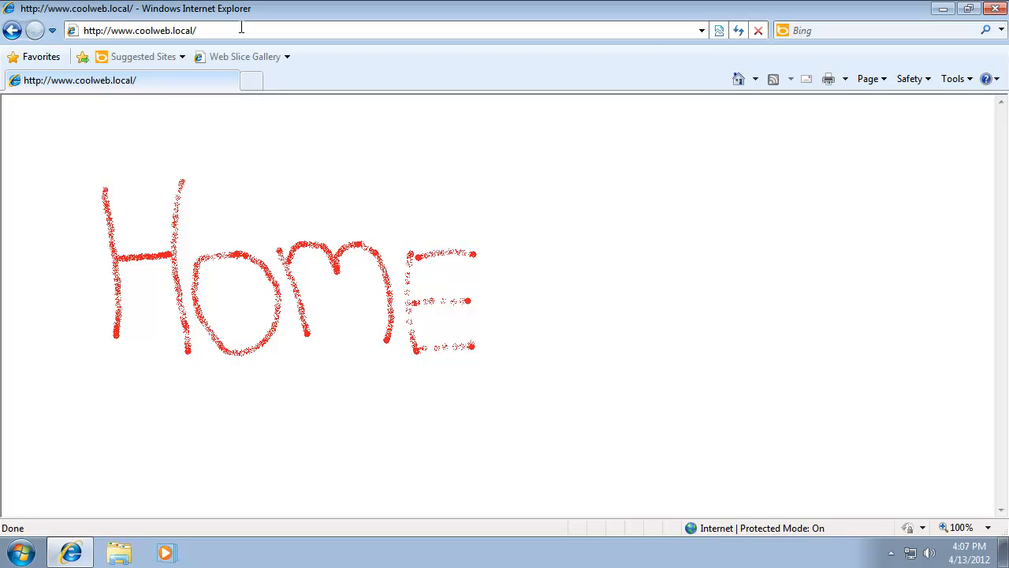
text(data)
key(Return)
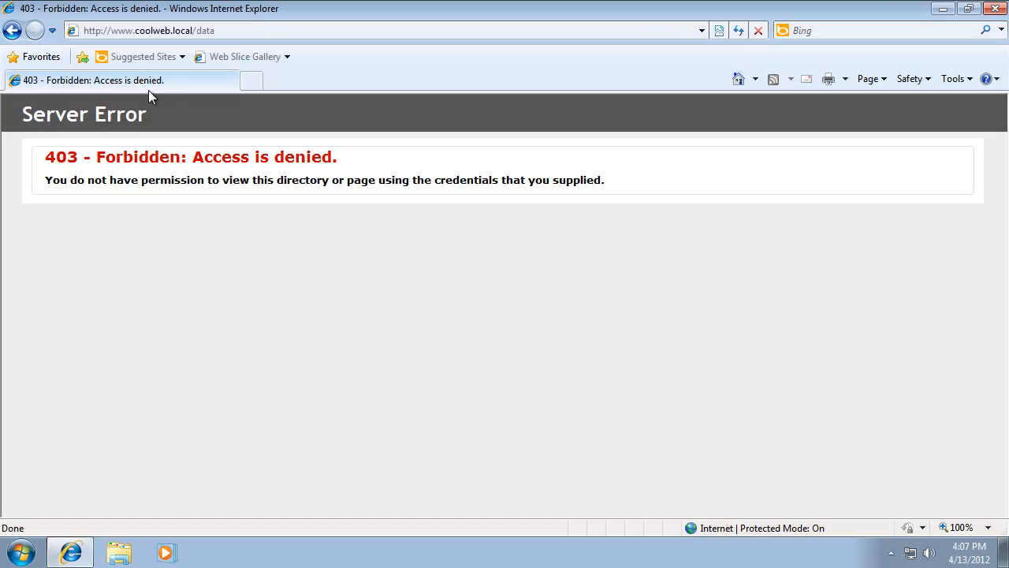
click(114, 30)
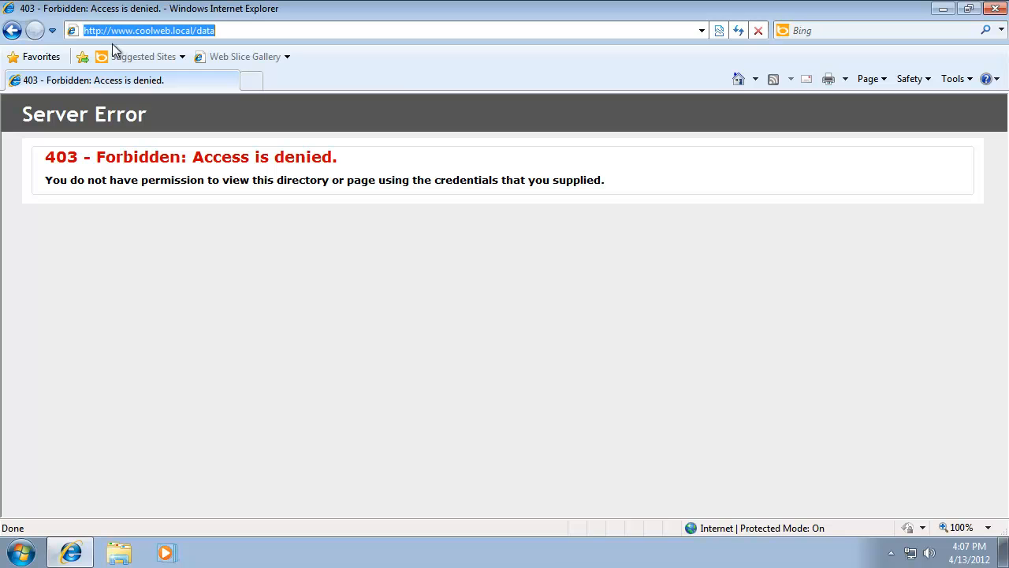
double_click(106, 32)
click(102, 32)
text(s)
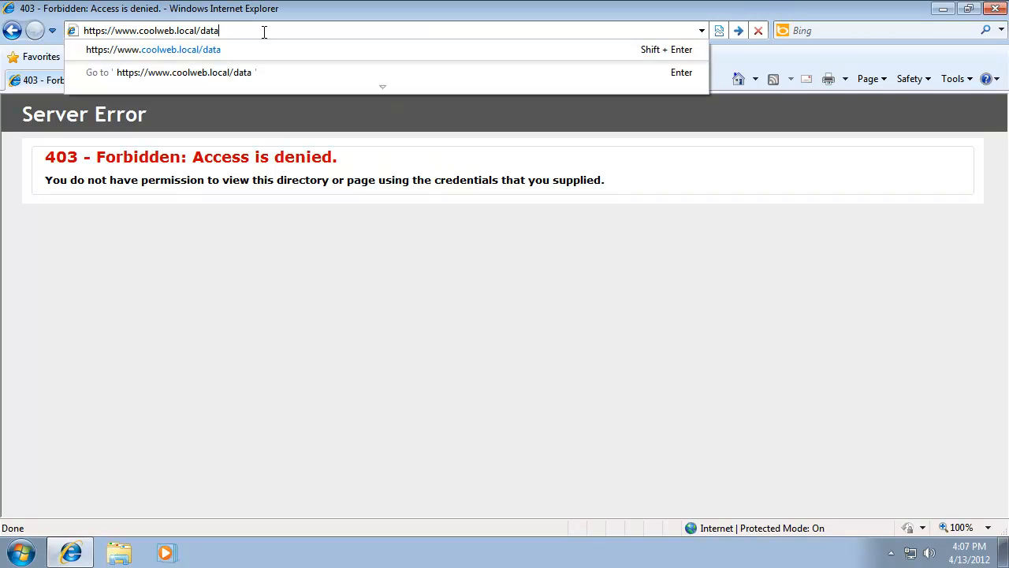
key(Return)
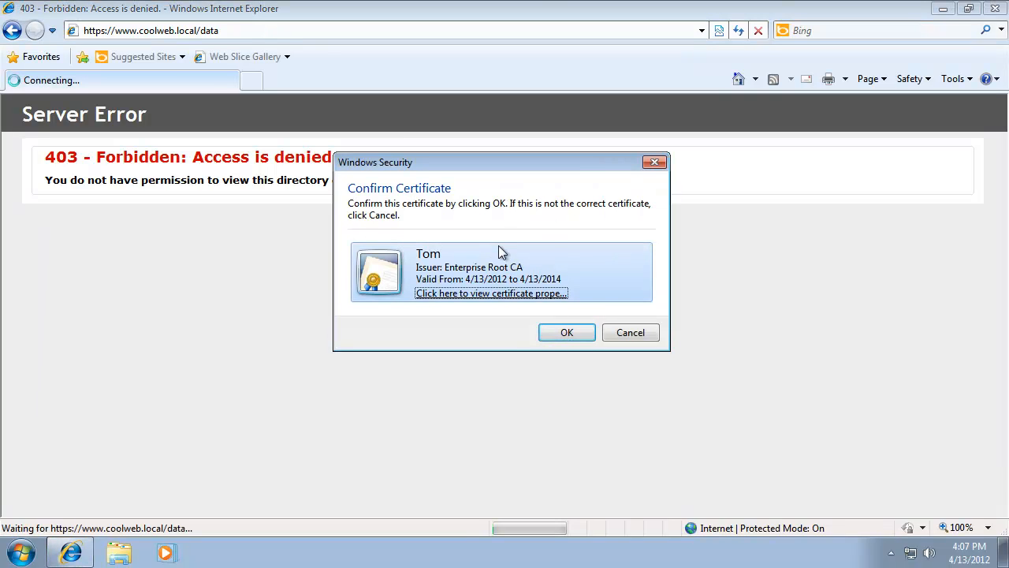
- Open the offered certificate's properties and examine its certification path from Enterprise Root CA to Tom
click(518, 294)
drag(546, 146, 479, 78)
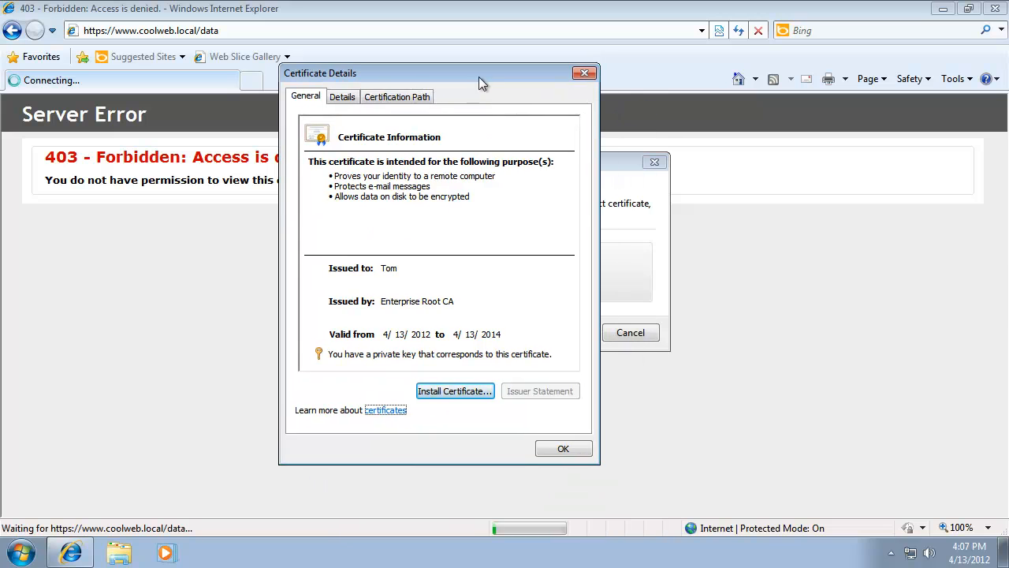
click(396, 97)
click(379, 136)
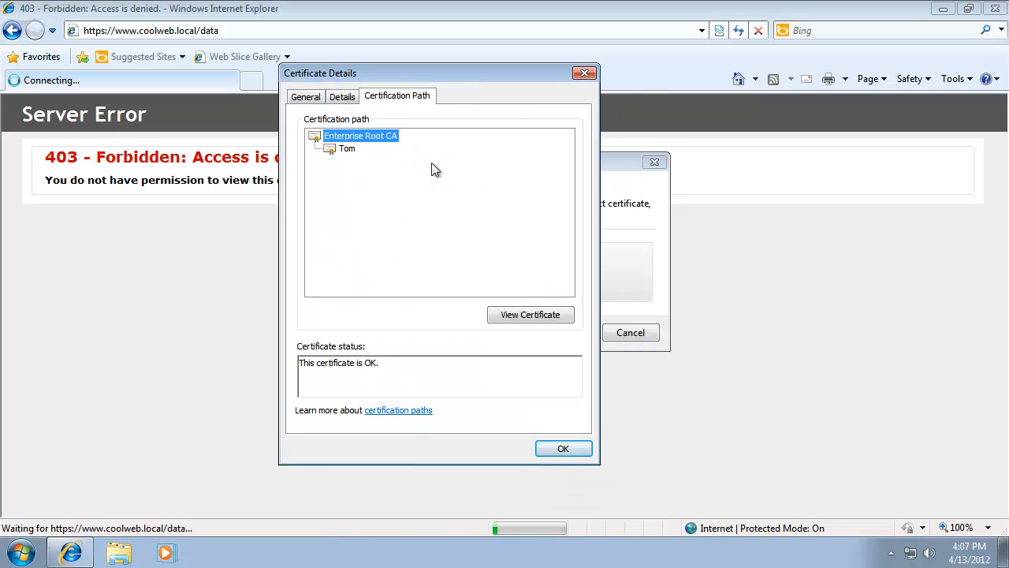
click(347, 149)
click(358, 137)
click(348, 149)
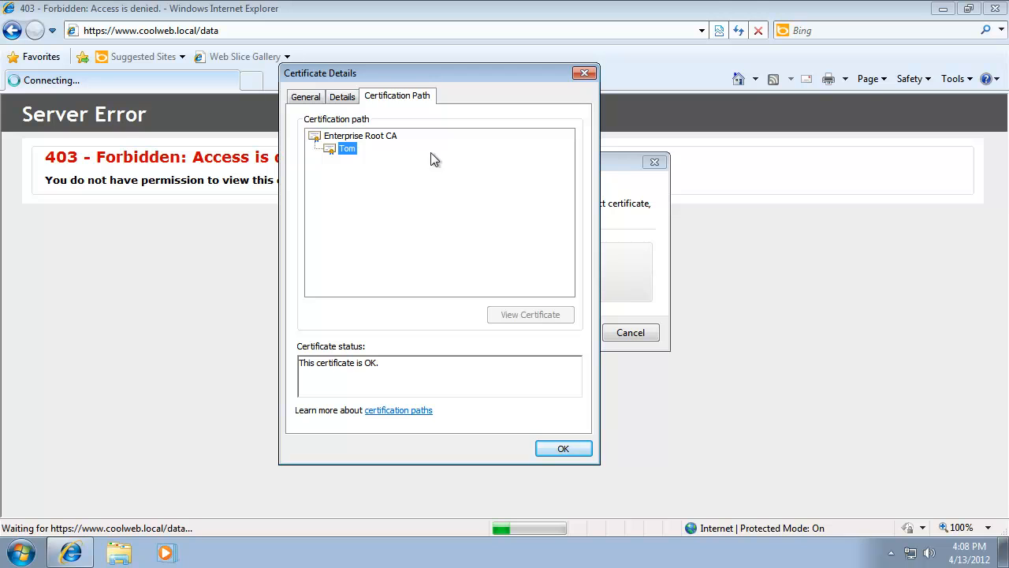
- Examine the certificate's detail fields: version, serial number, signature algorithms, issuer, validity dates and subject
click(342, 100)
click(363, 172)
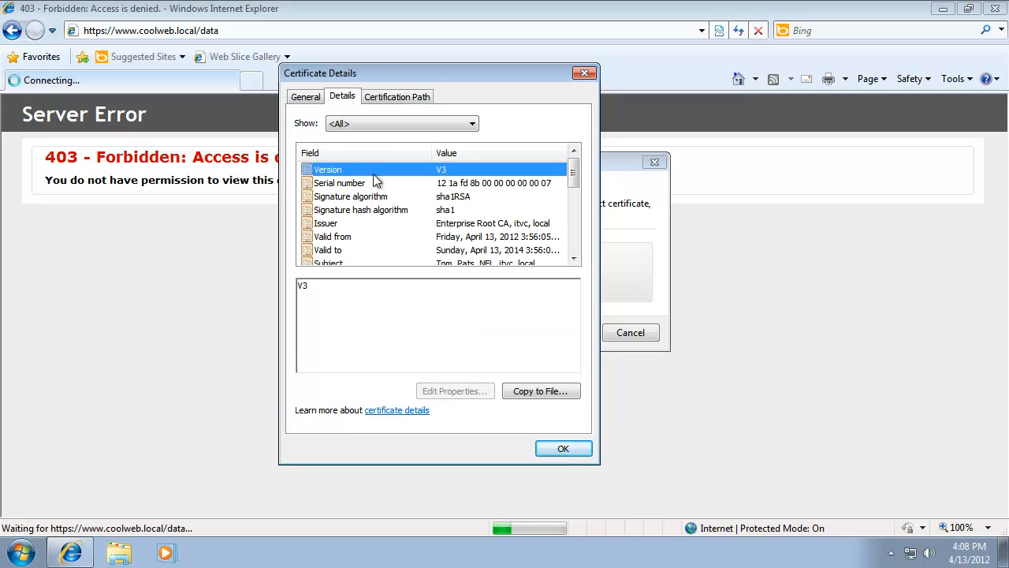
click(378, 183)
click(387, 198)
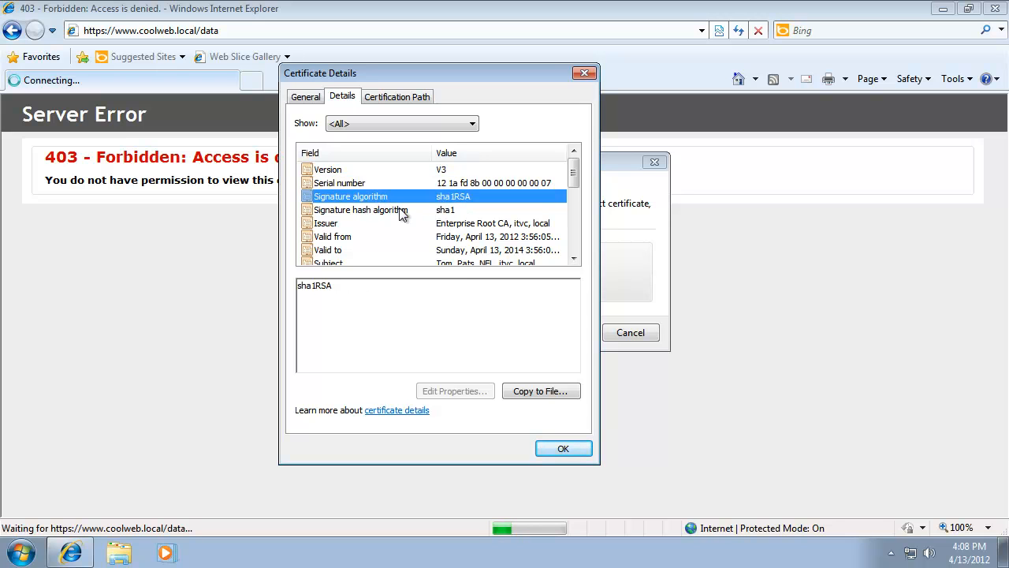
click(400, 212)
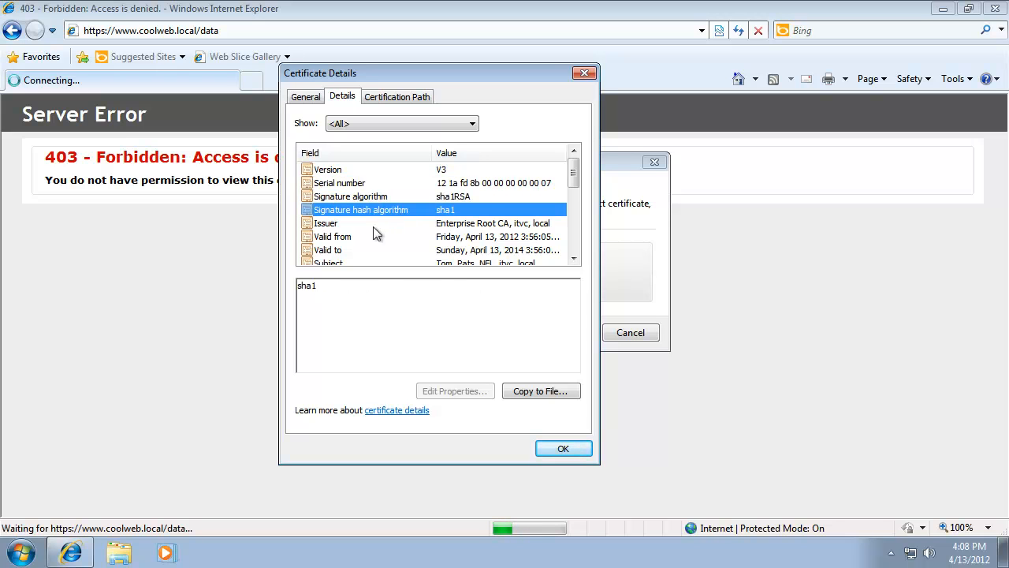
click(345, 227)
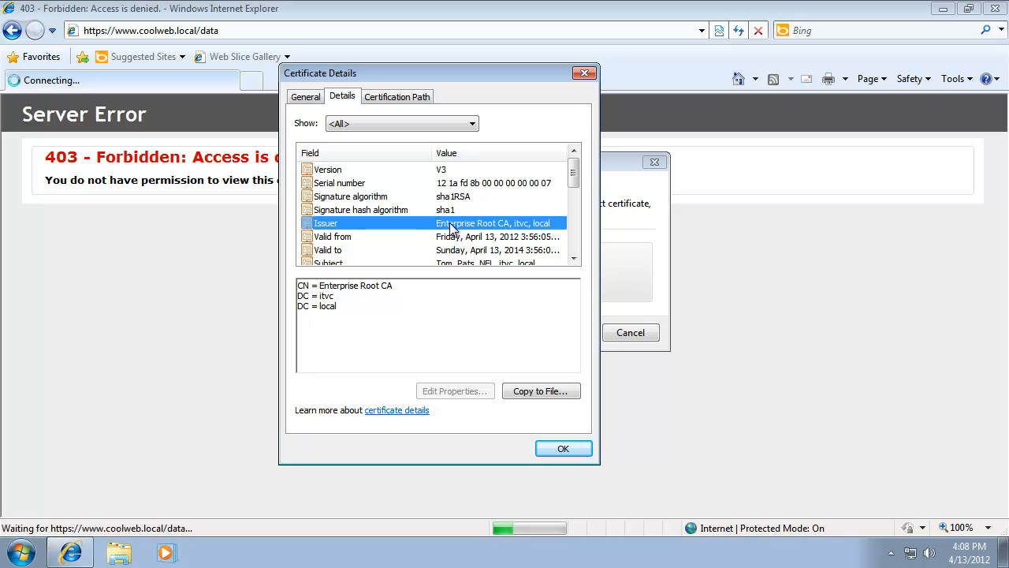
click(479, 239)
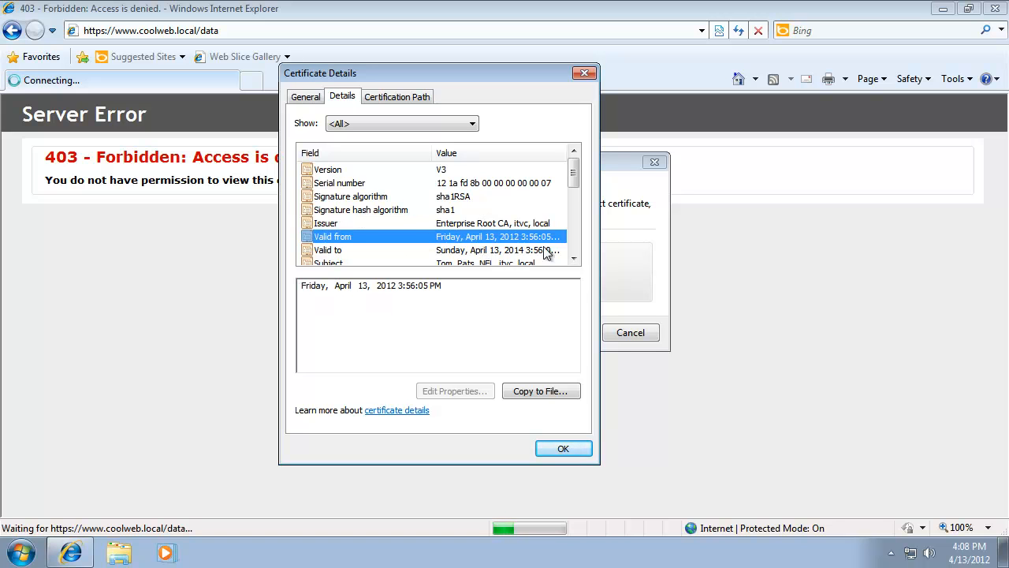
click(517, 252)
click(517, 262)
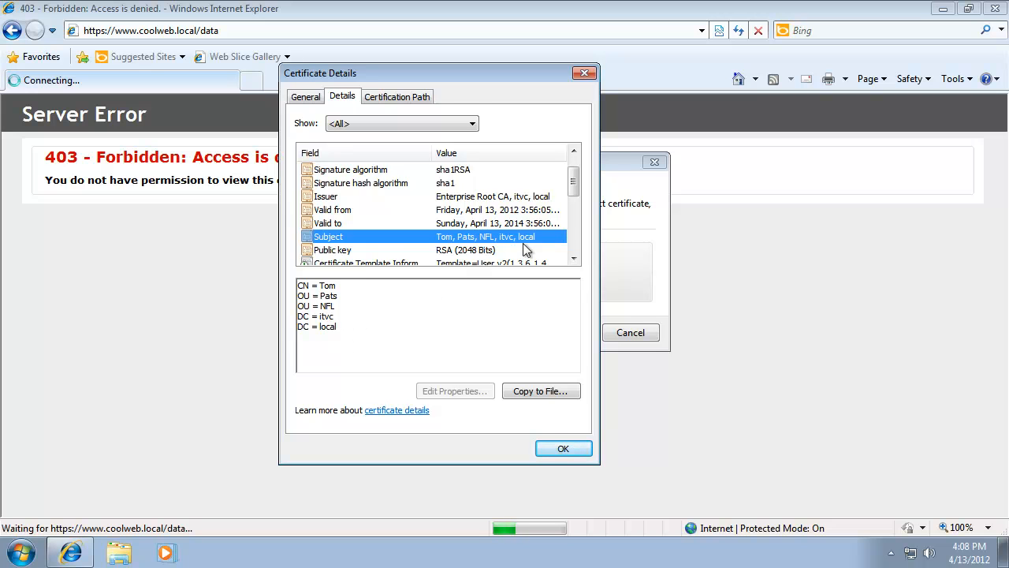
- Examine the public key, certificate template, key identifier and CRL distribution point fields of the certificate
scroll(525, 250, down, 1)
click(332, 211)
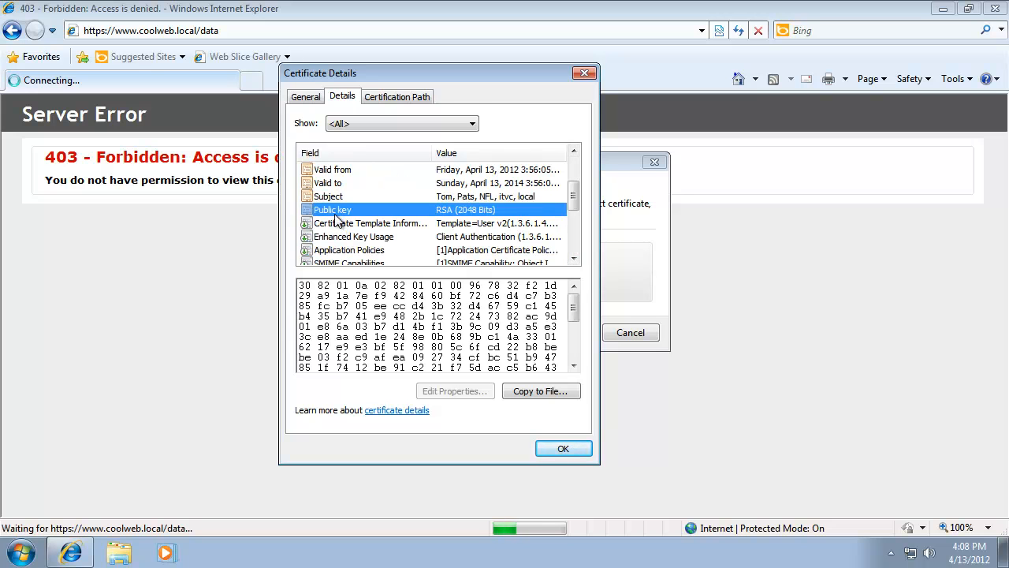
click(573, 258)
click(574, 258)
click(573, 257)
click(573, 258)
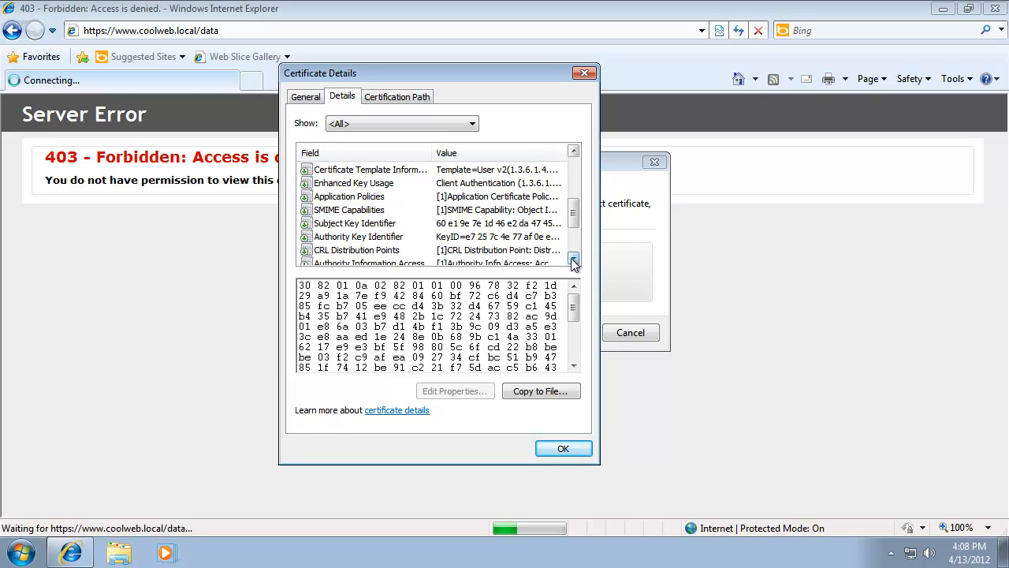
click(364, 237)
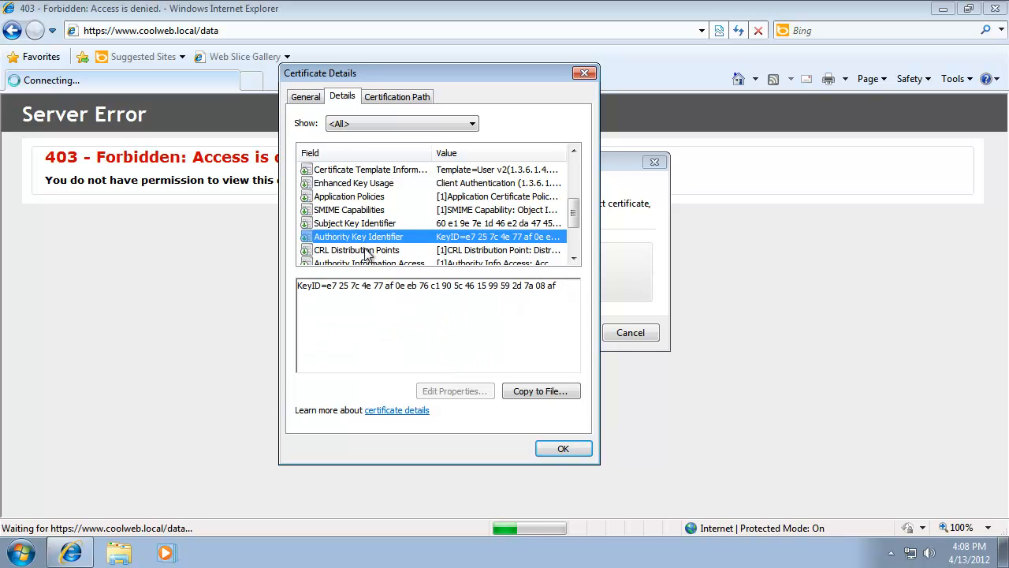
click(369, 250)
click(573, 259)
click(573, 259)
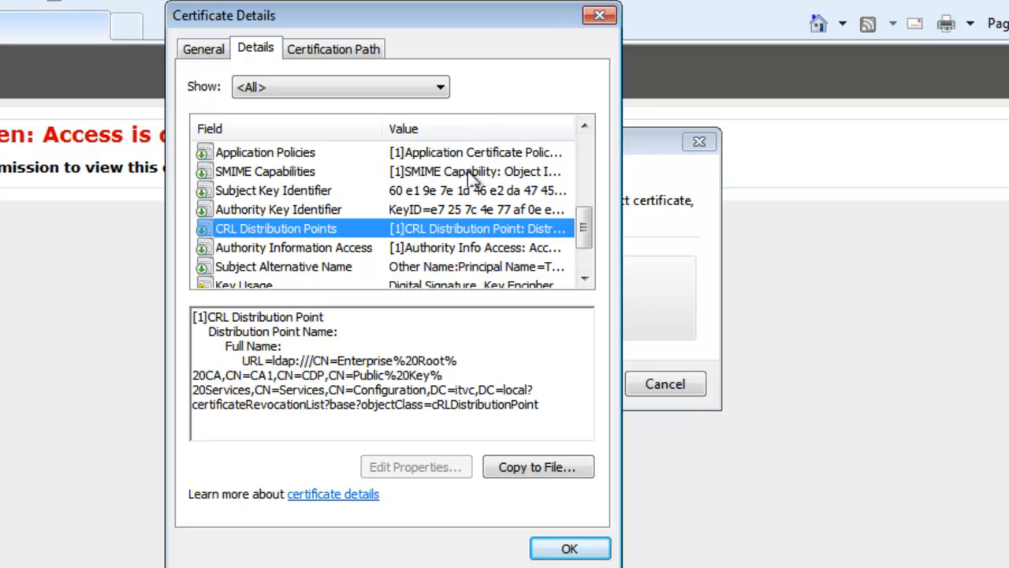
- Examine the LDAP URLs in the CRL Distribution Points and Authority Information Access fields
click(266, 244)
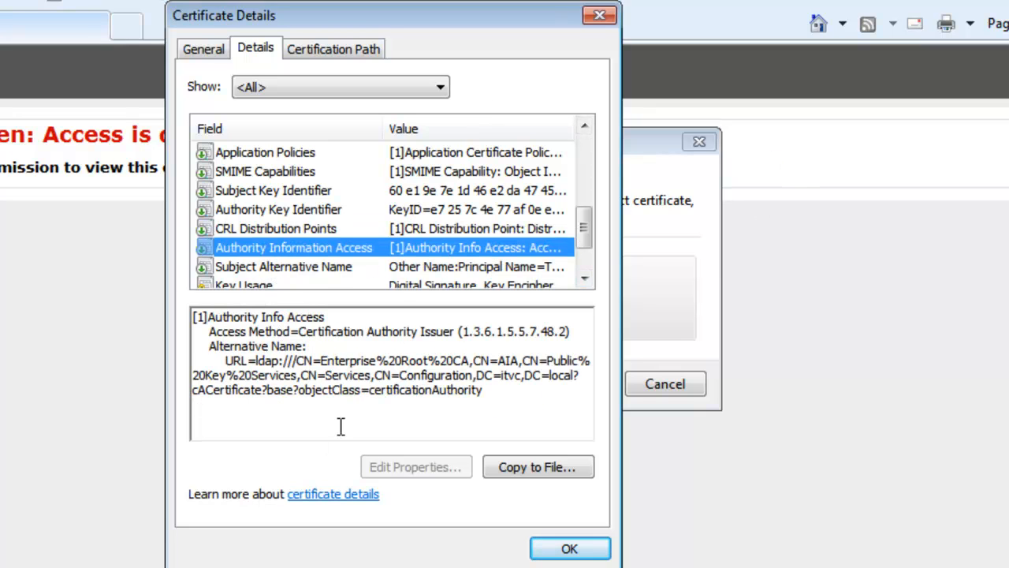
click(333, 228)
drag(250, 361, 541, 418)
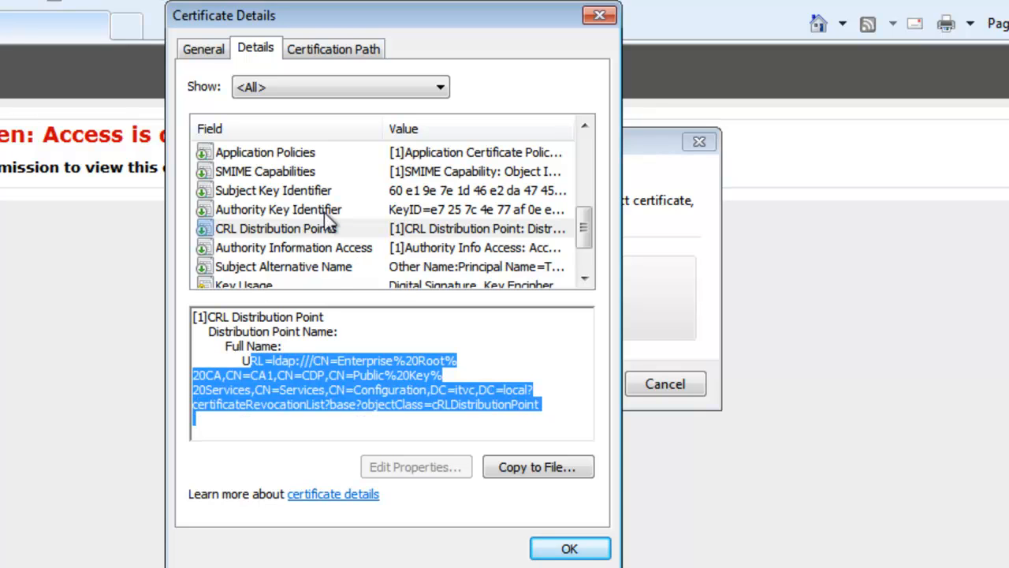
click(319, 246)
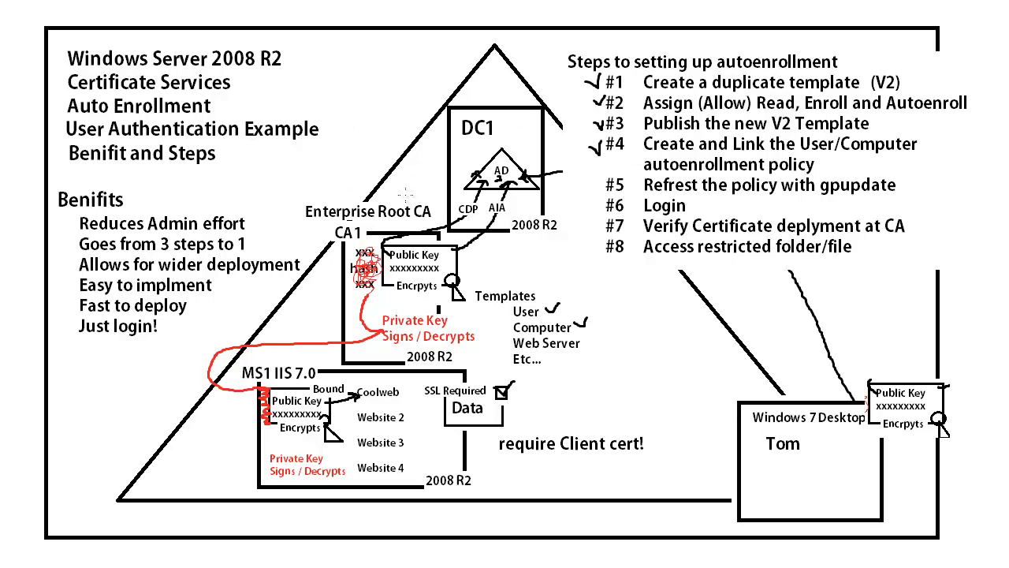
drag(404, 192, 416, 189)
mouse_move(477, 202)
mouse_down()
mouse_move(458, 201)
mouse_move(451, 211)
mouse_move(489, 213)
mouse_move(475, 203)
mouse_up()
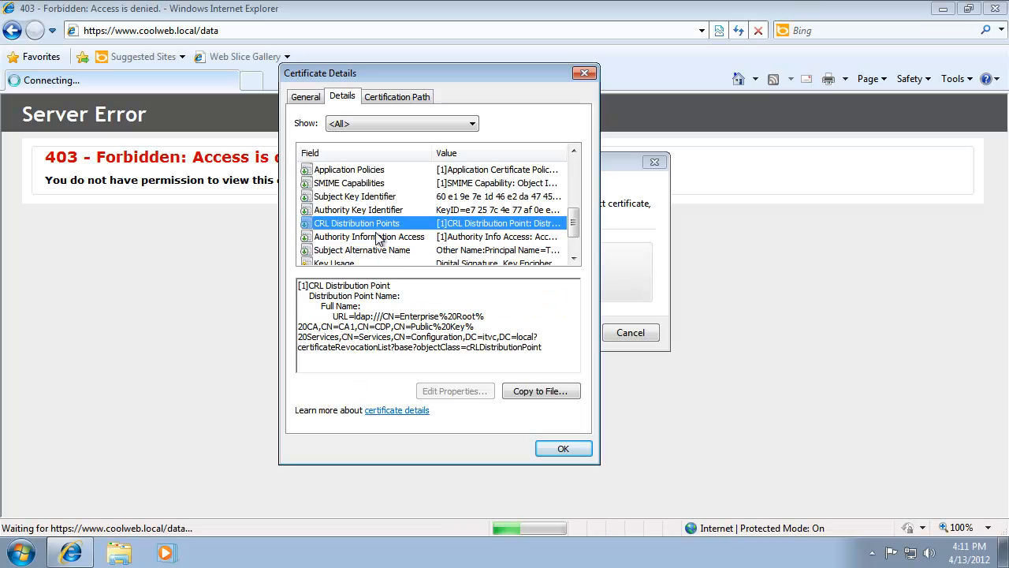
click(379, 237)
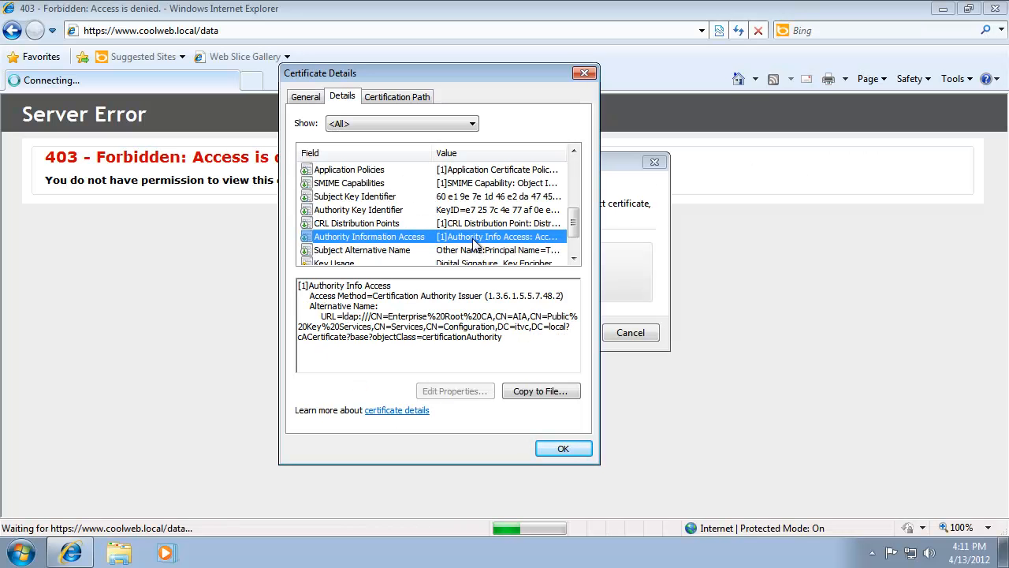
- Review the remaining certificate fields, including the thumbprint and the certificate template information
click(574, 258)
click(574, 258)
click(574, 258)
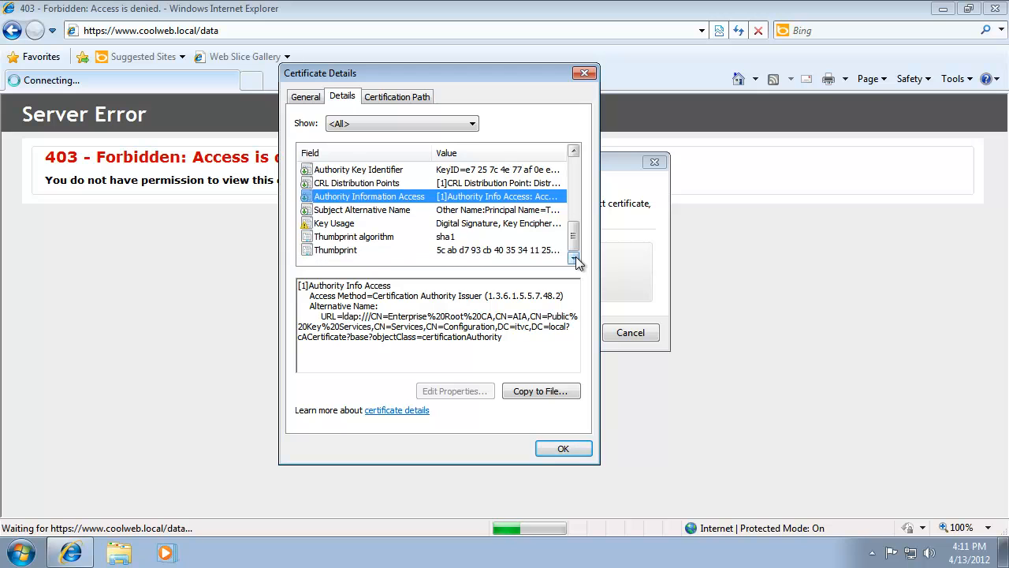
click(413, 237)
click(409, 249)
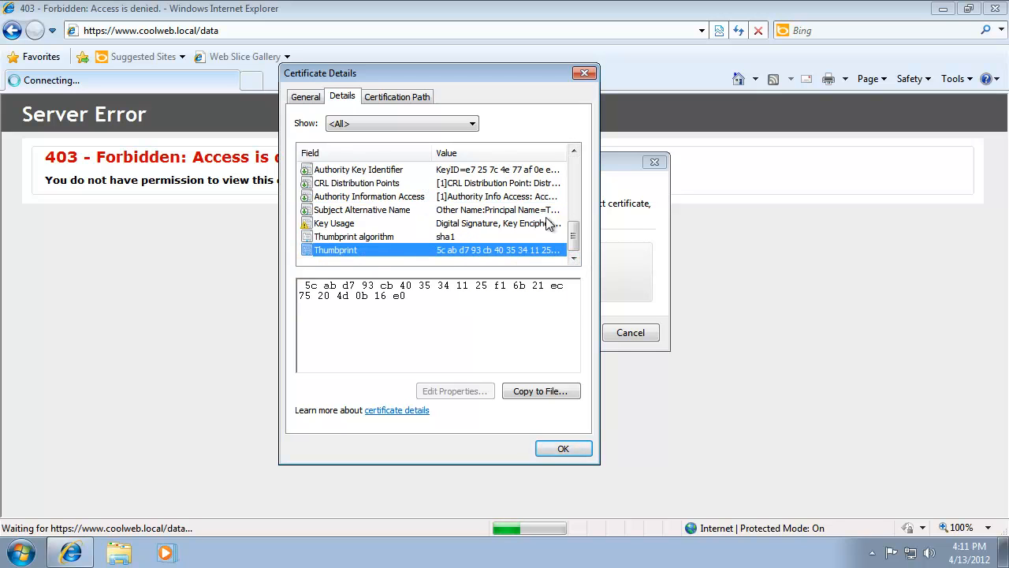
drag(576, 229, 577, 198)
click(408, 196)
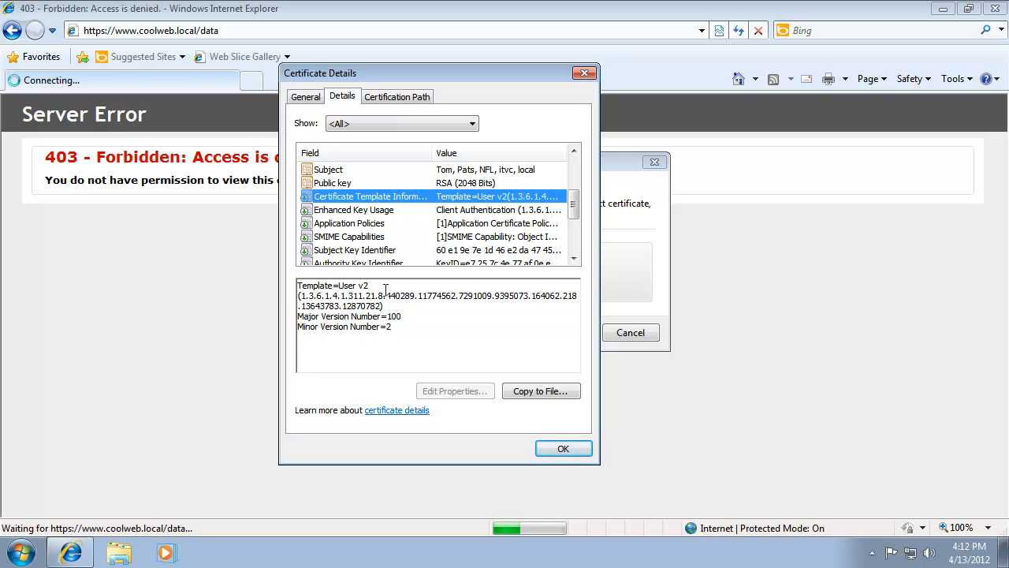
key(Up)
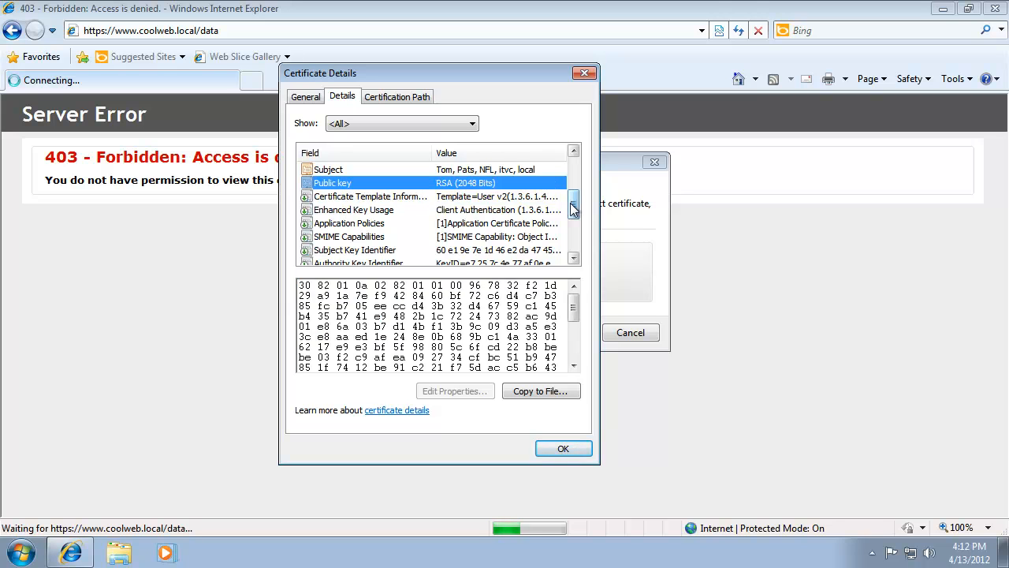
drag(574, 203, 574, 169)
click(353, 198)
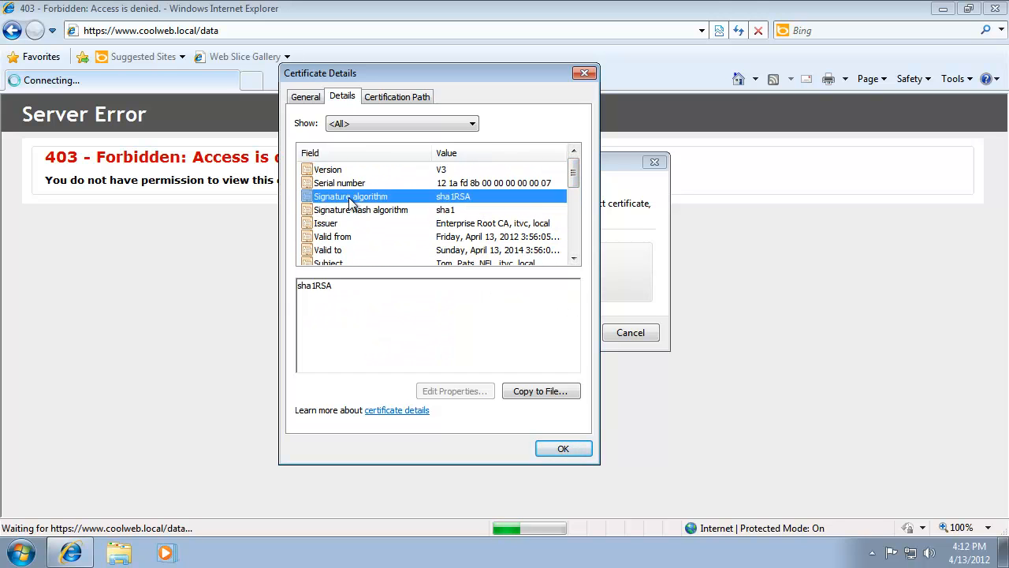
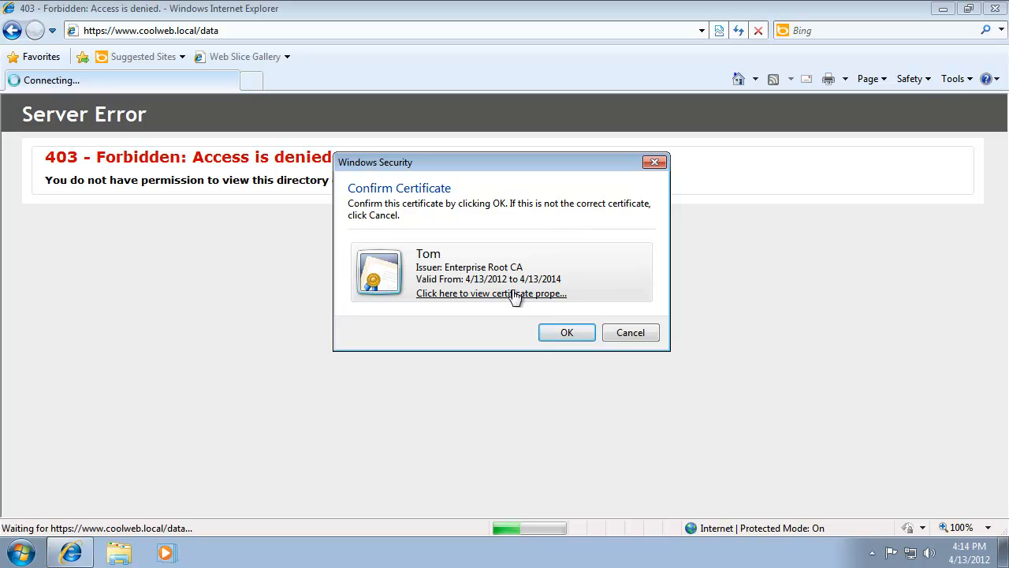
- Confirm the user's client certificate to open the coolweb data folder
click(564, 337)
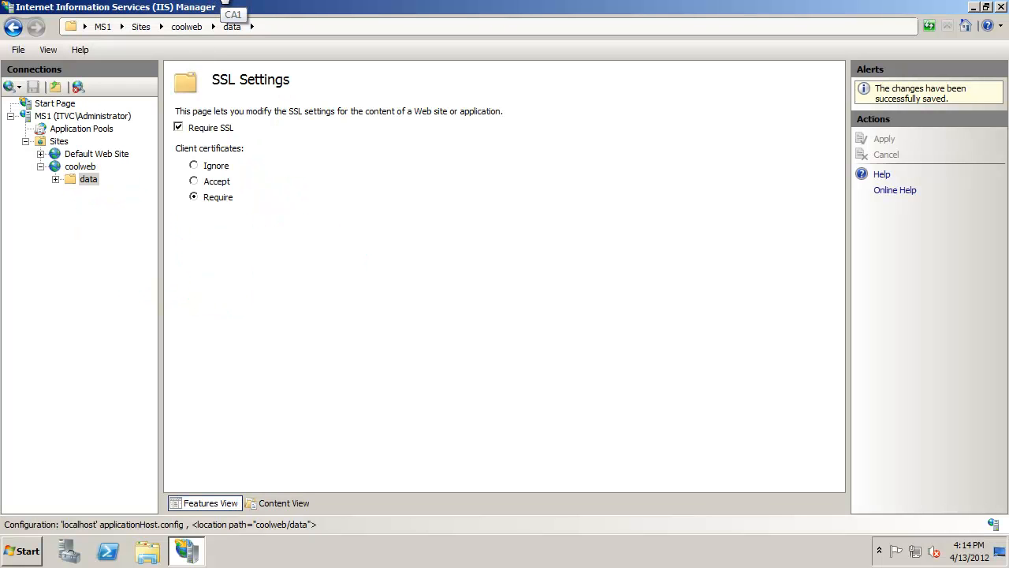
click(218, 1)
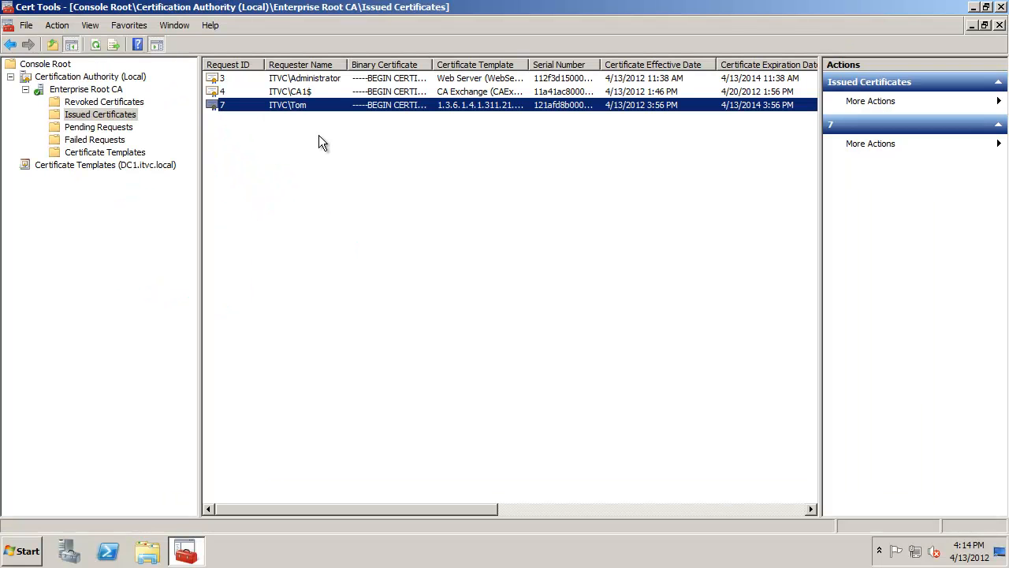
- Open the User v2 certificate template's properties and view its Server and Security settings
click(157, 164)
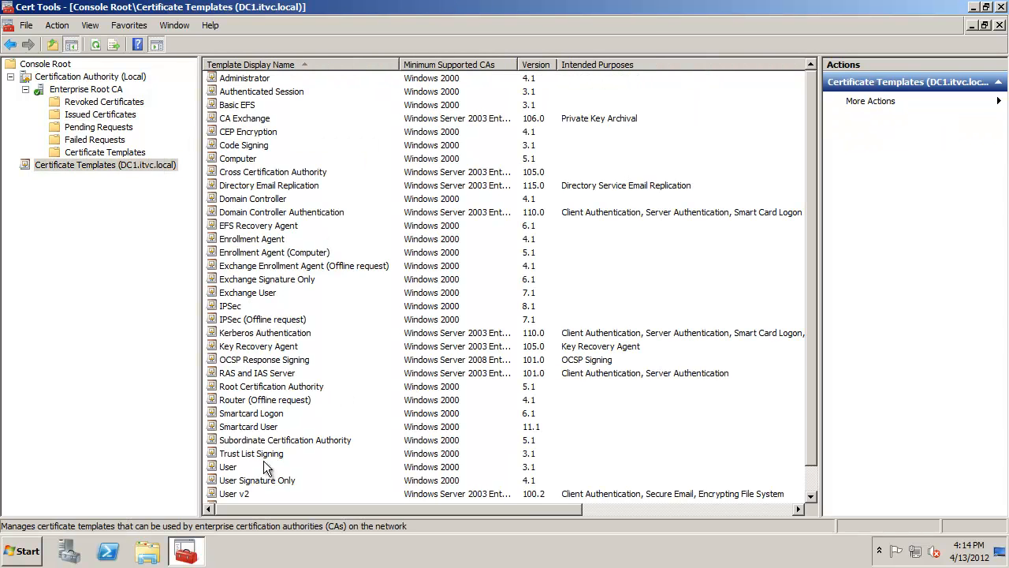
click(257, 492)
right_click(257, 492)
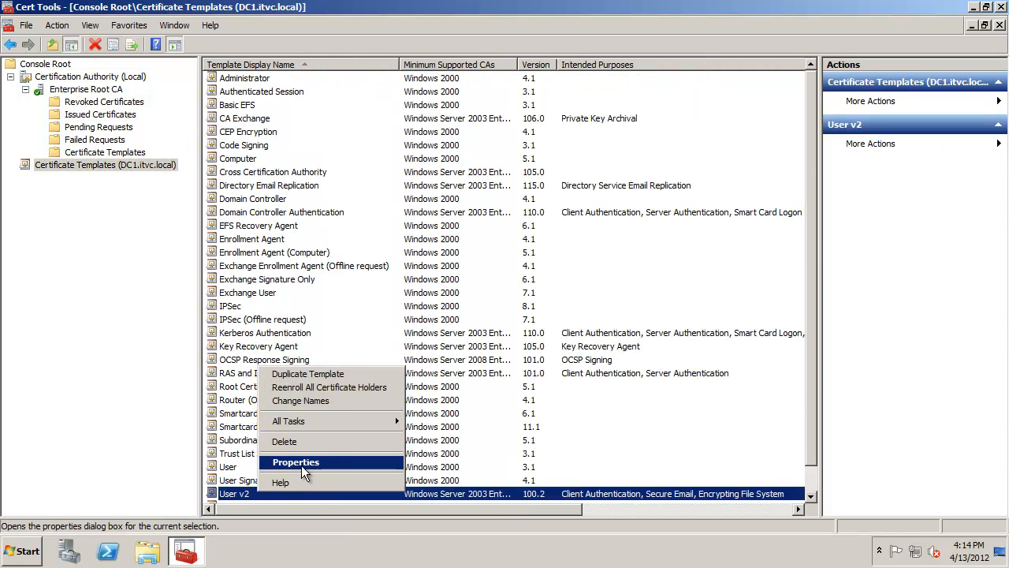
click(301, 465)
click(628, 91)
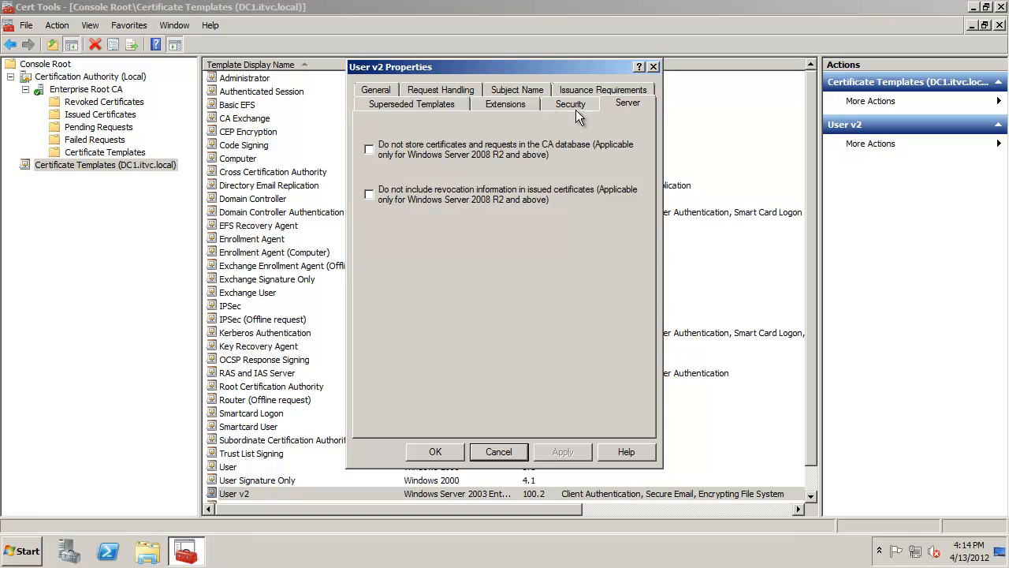
click(572, 107)
click(419, 154)
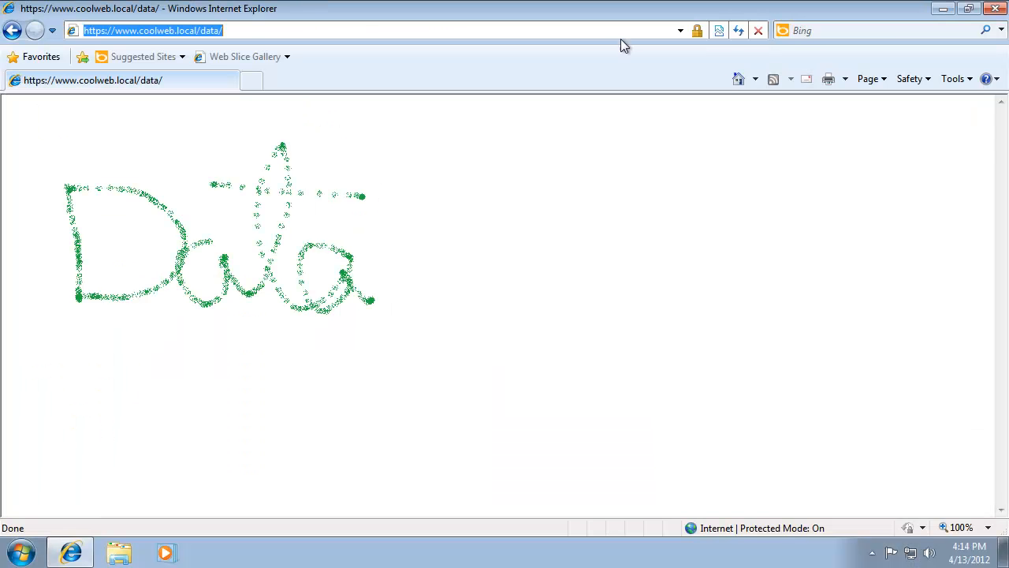
click(999, 7)
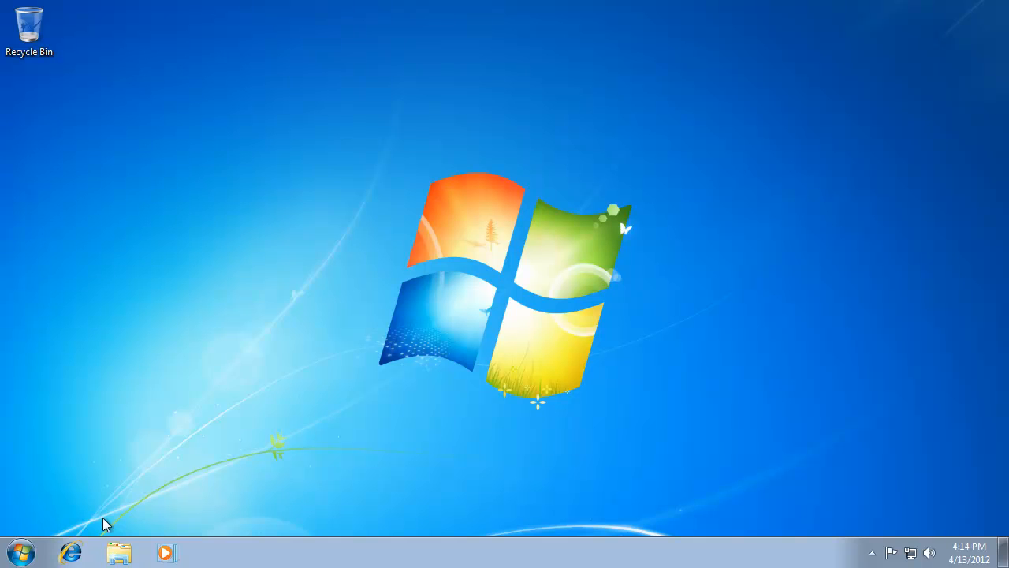
click(20, 552)
click(275, 511)
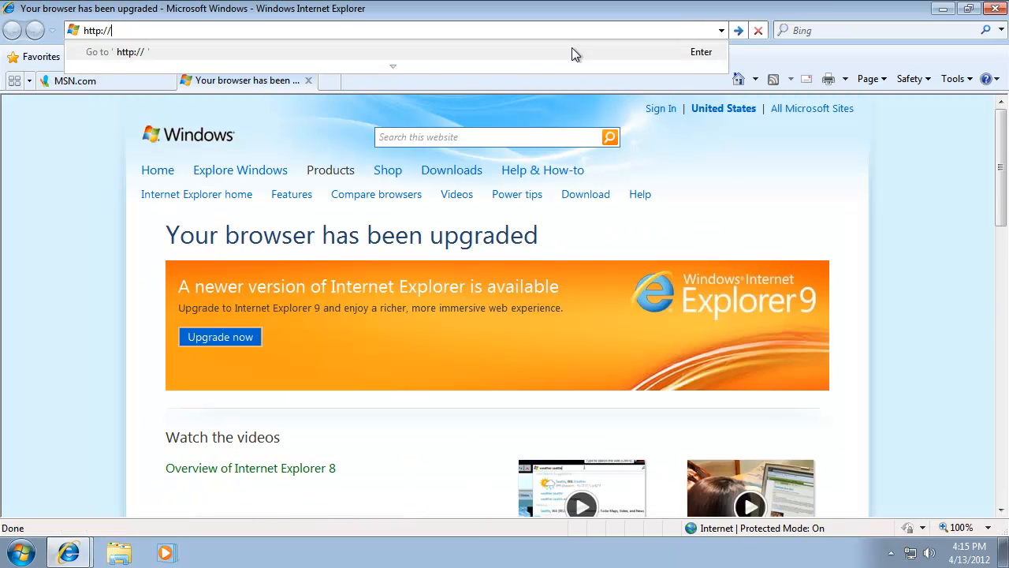
text(www.)
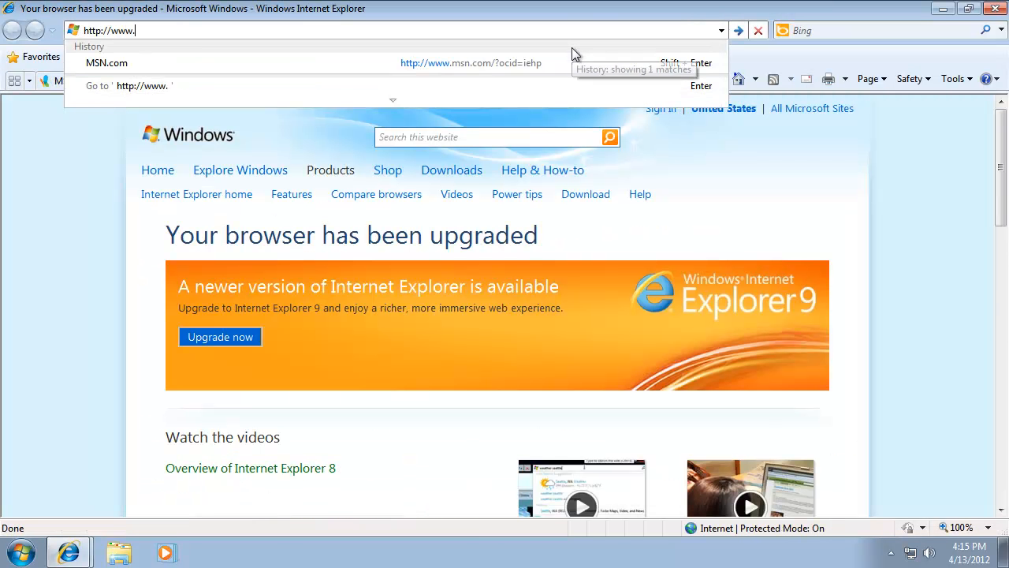
text(coolweb.local)
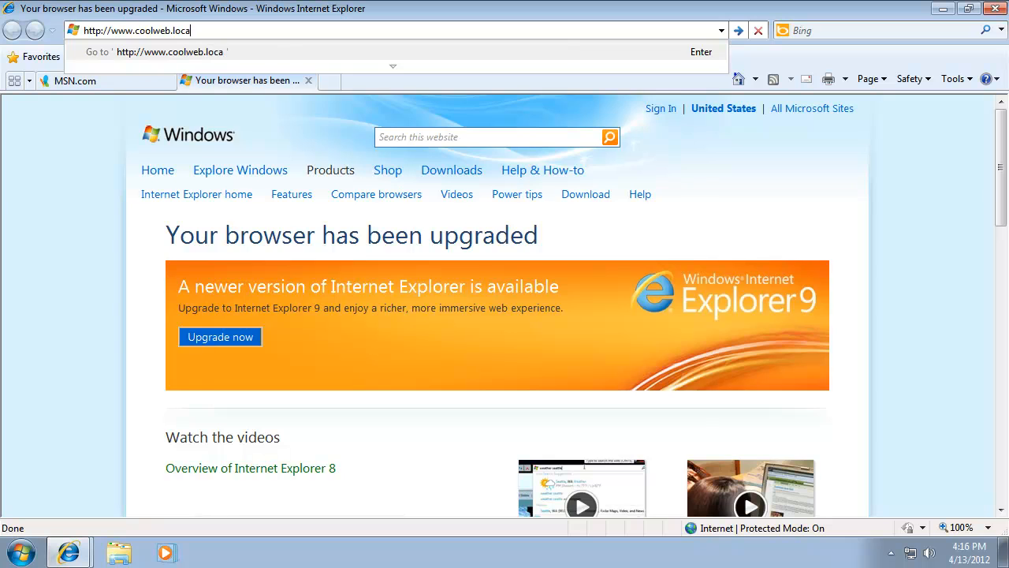
key(Return)
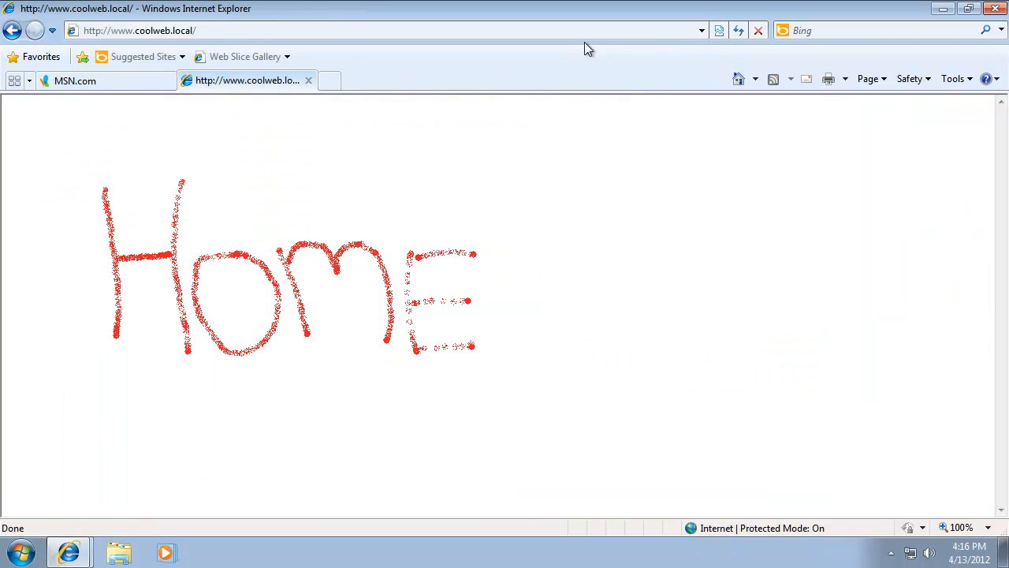
click(201, 30)
click(201, 30)
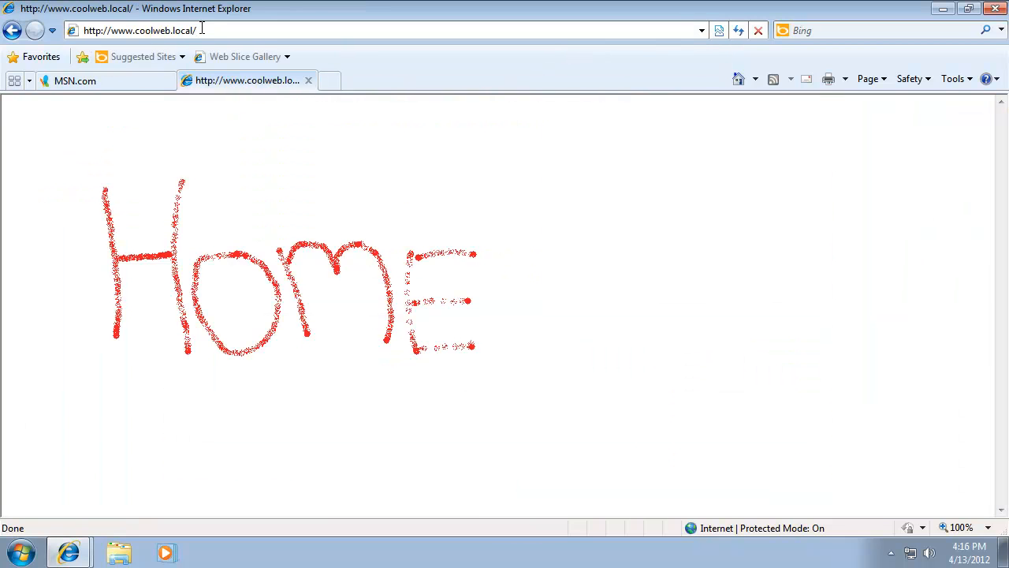
text(da)
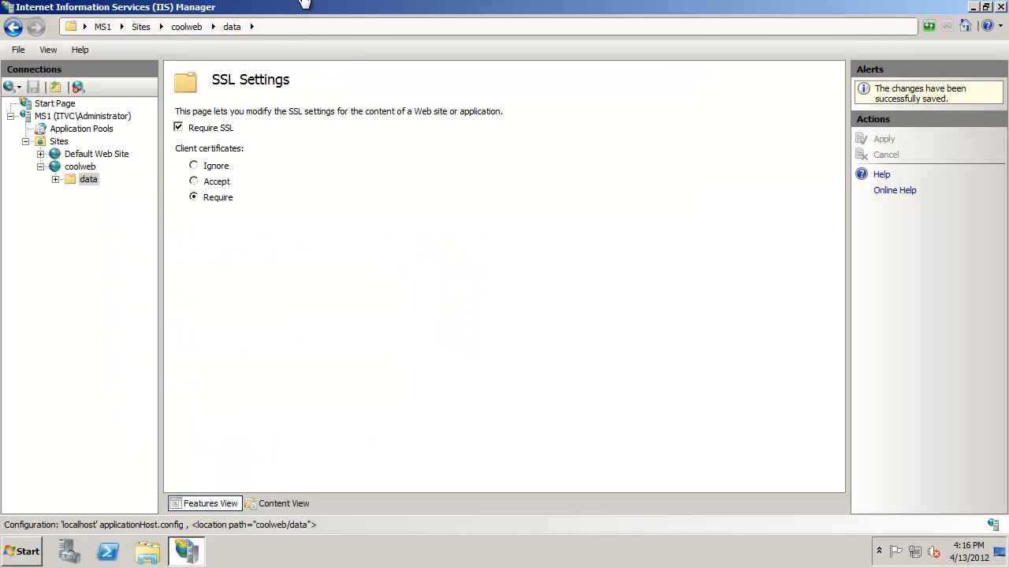
click(303, 2)
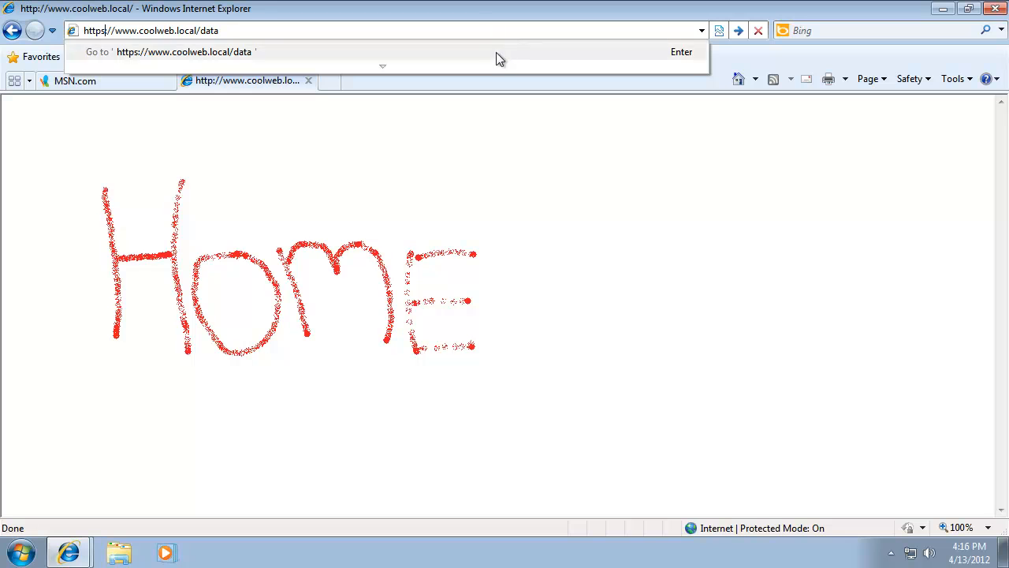
click(488, 9)
click(745, 35)
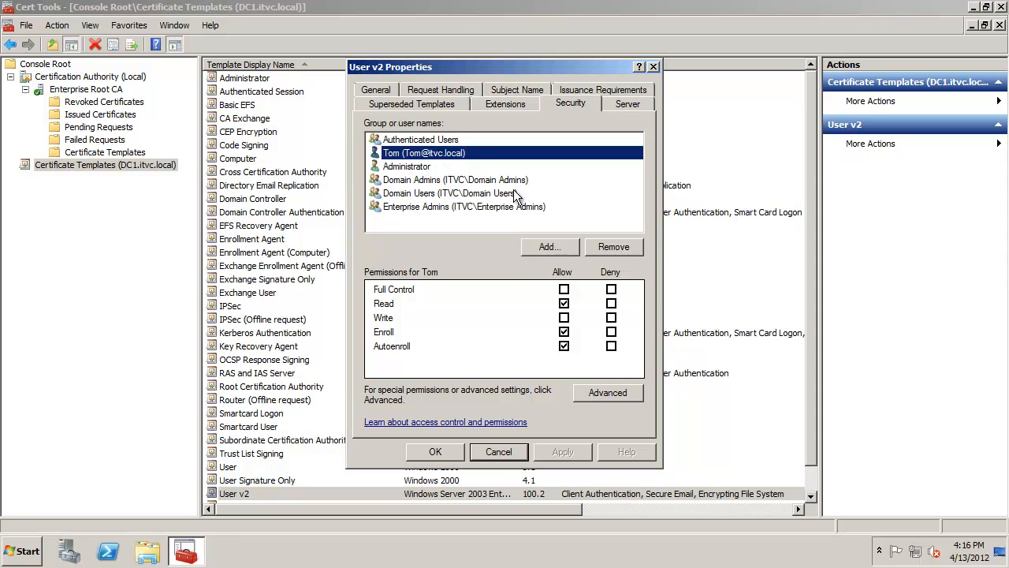
- Add the second domain user to the User v2 template's security list with Enroll and Autoenroll allowed
click(559, 249)
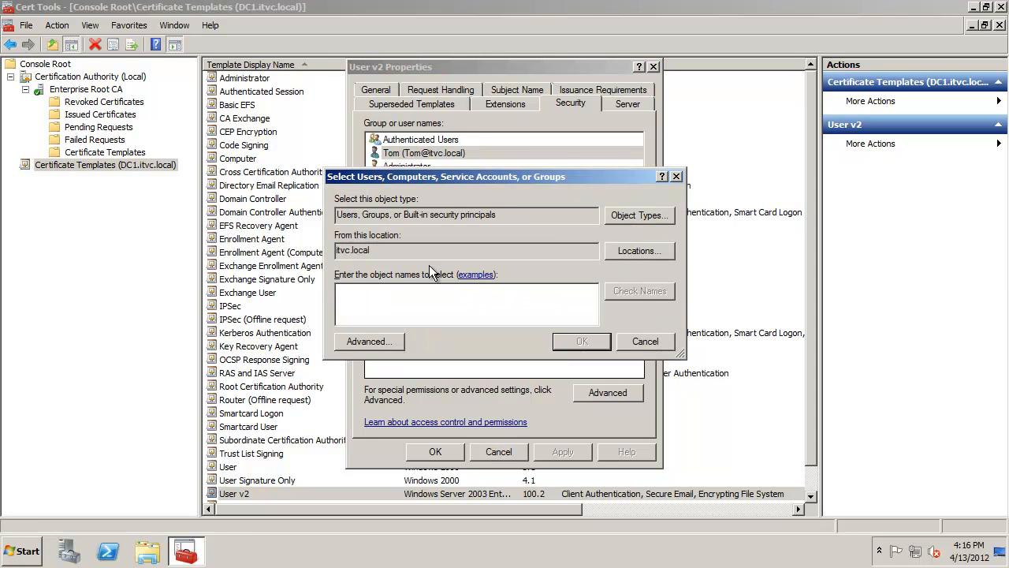
text(wes)
click(659, 290)
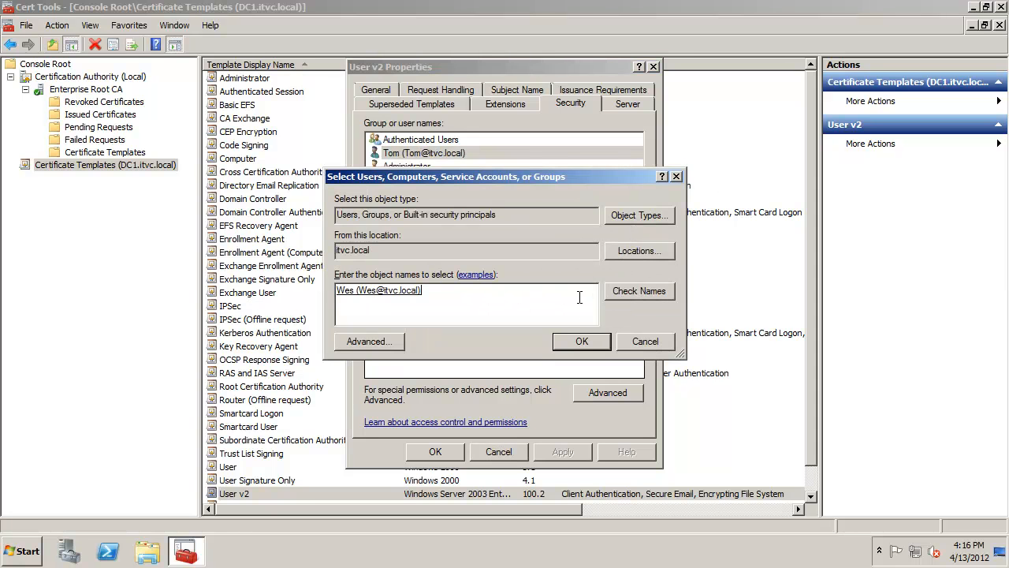
click(583, 339)
click(563, 331)
click(564, 345)
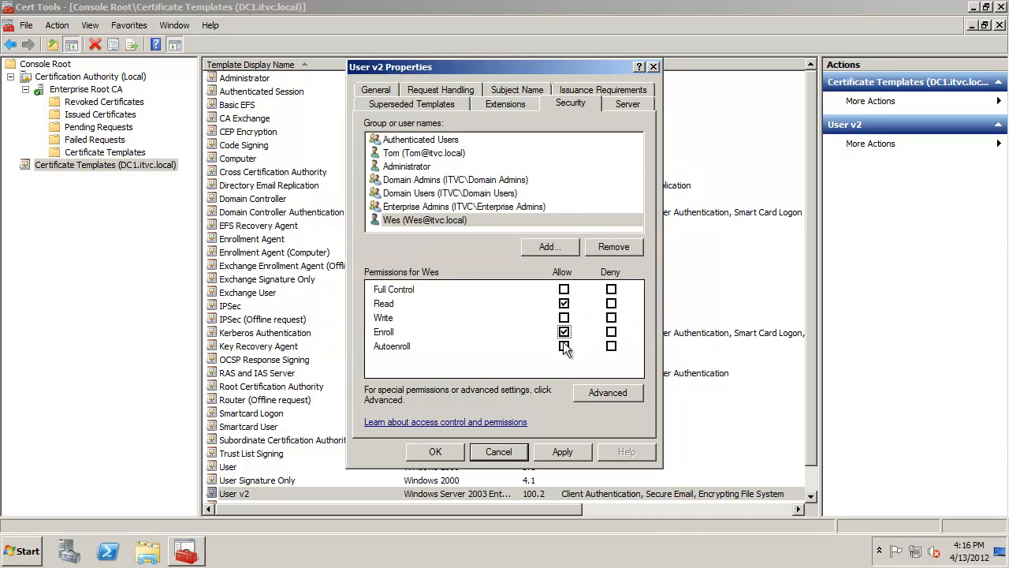
click(411, 154)
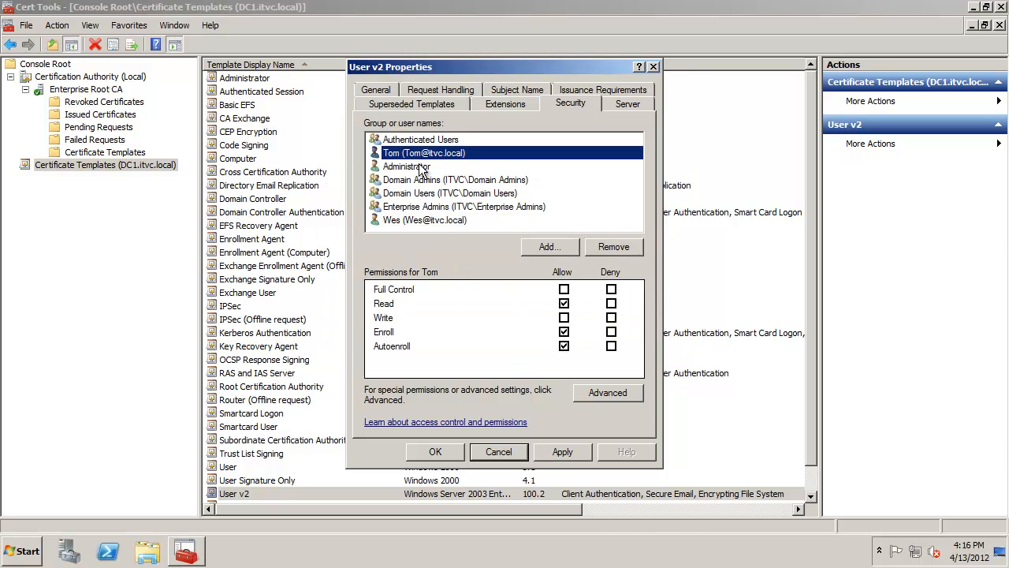
click(421, 220)
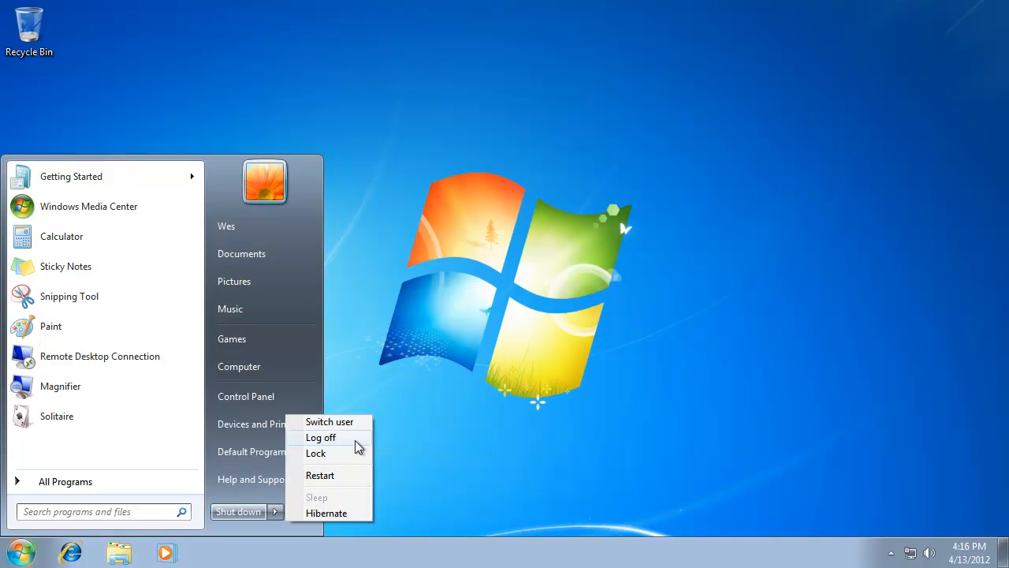
- Log off the workstation and log back on as the domain user, submitting the account password
click(355, 444)
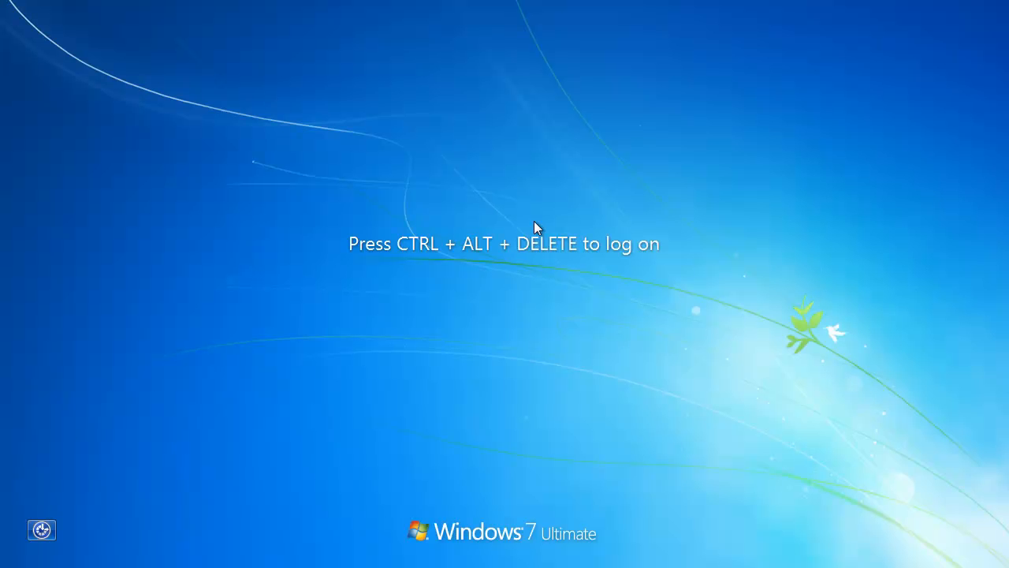
key(ctrl+alt+Delete)
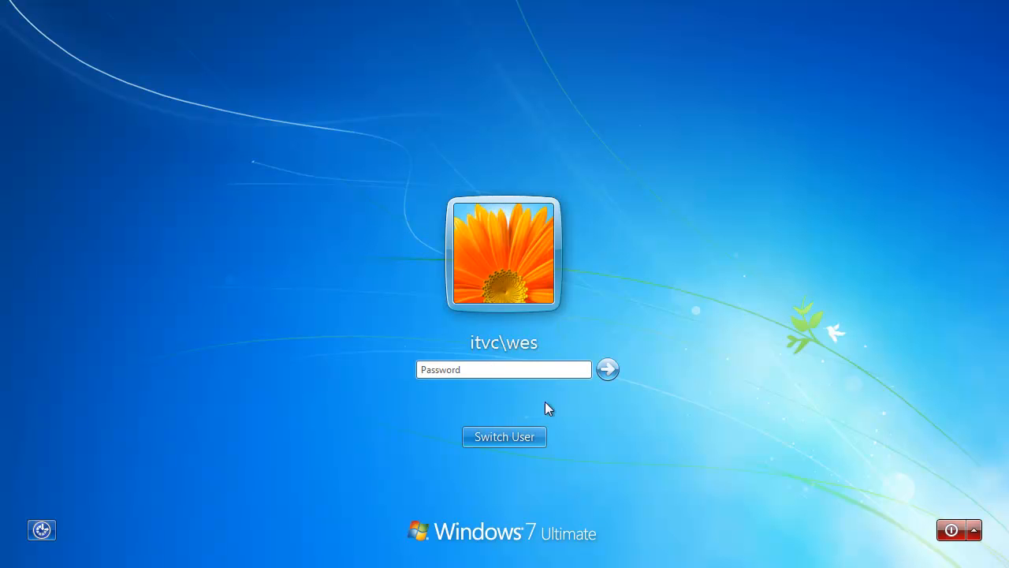
click(611, 368)
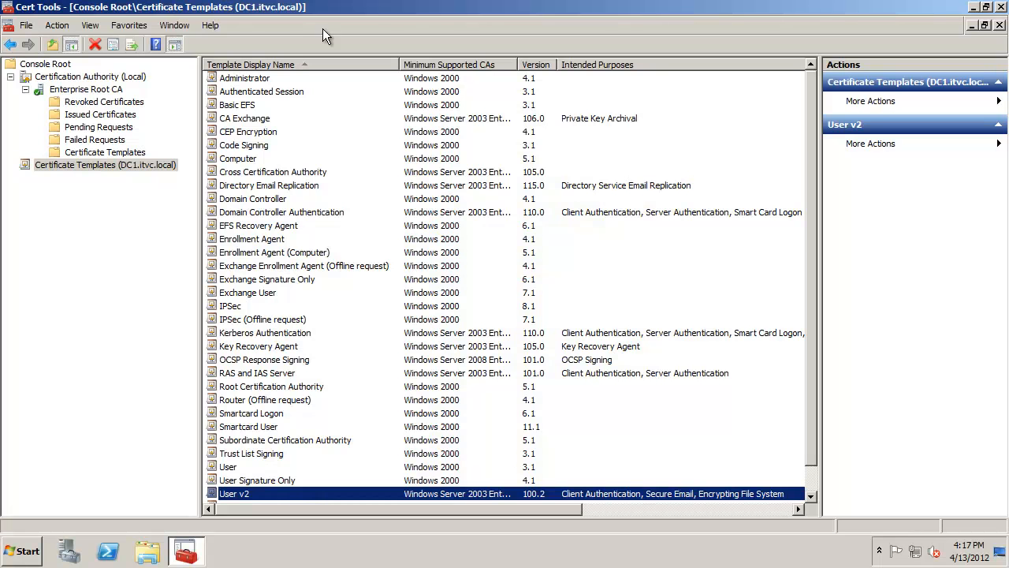
- Review the CA's issued certificates for the newly autoenrolled user certificate
click(78, 153)
click(260, 213)
click(103, 115)
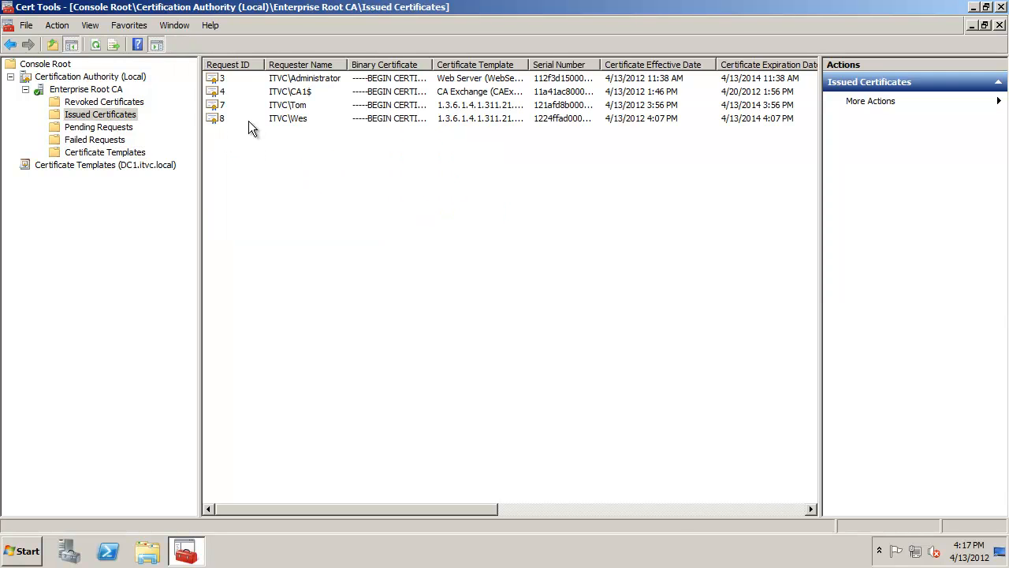
click(250, 116)
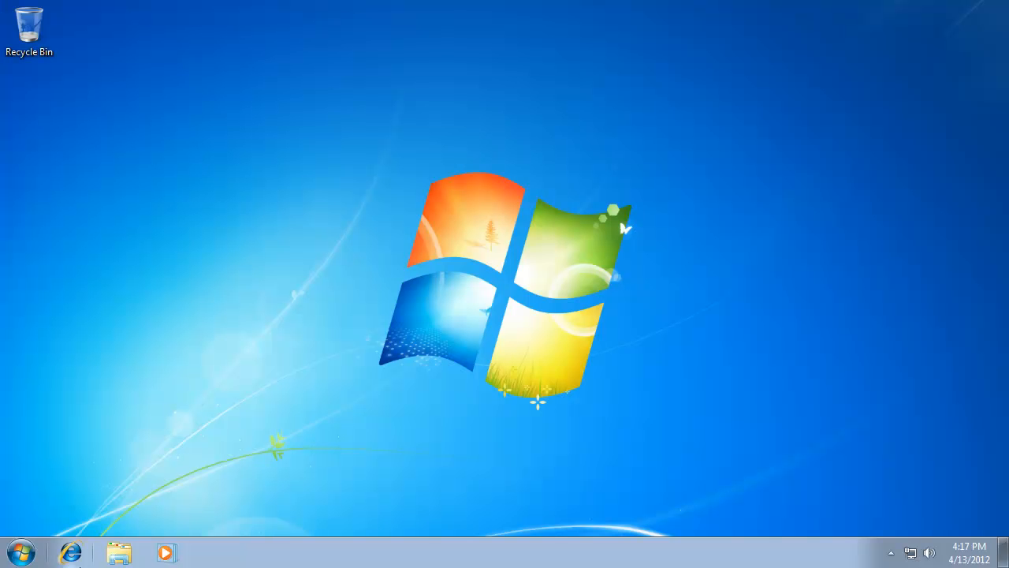
click(71, 553)
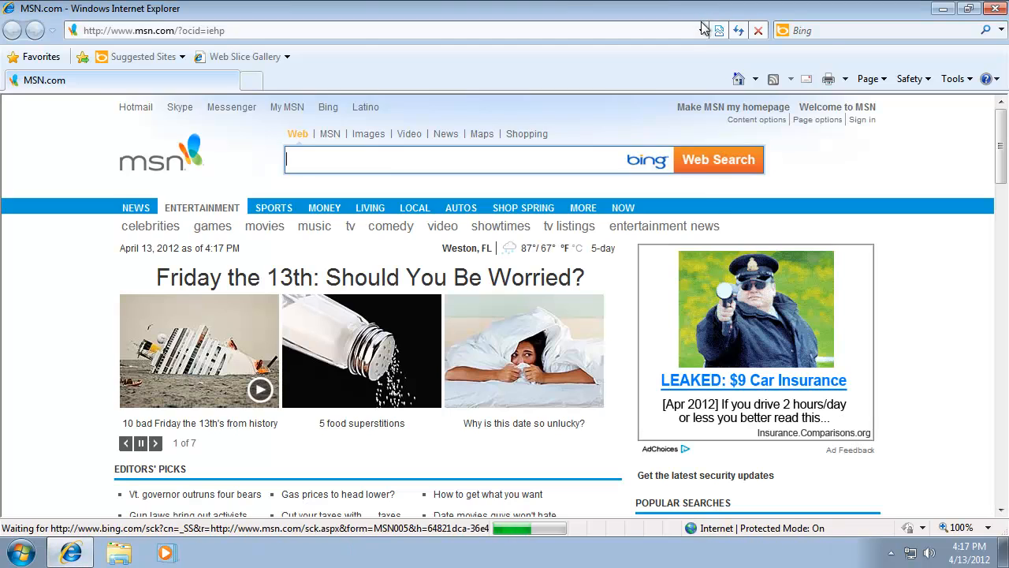
click(589, 29)
click(138, 52)
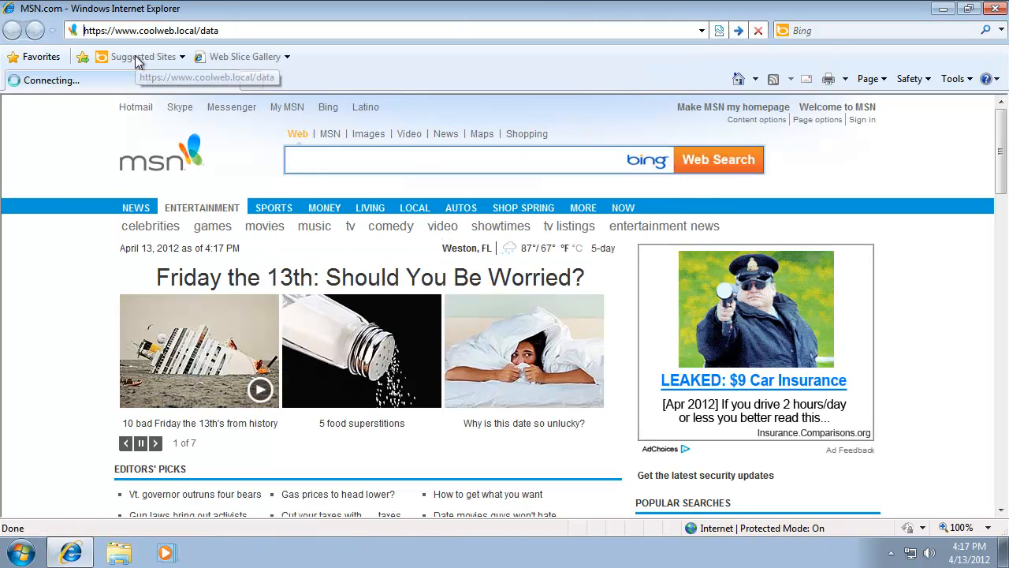
click(527, 260)
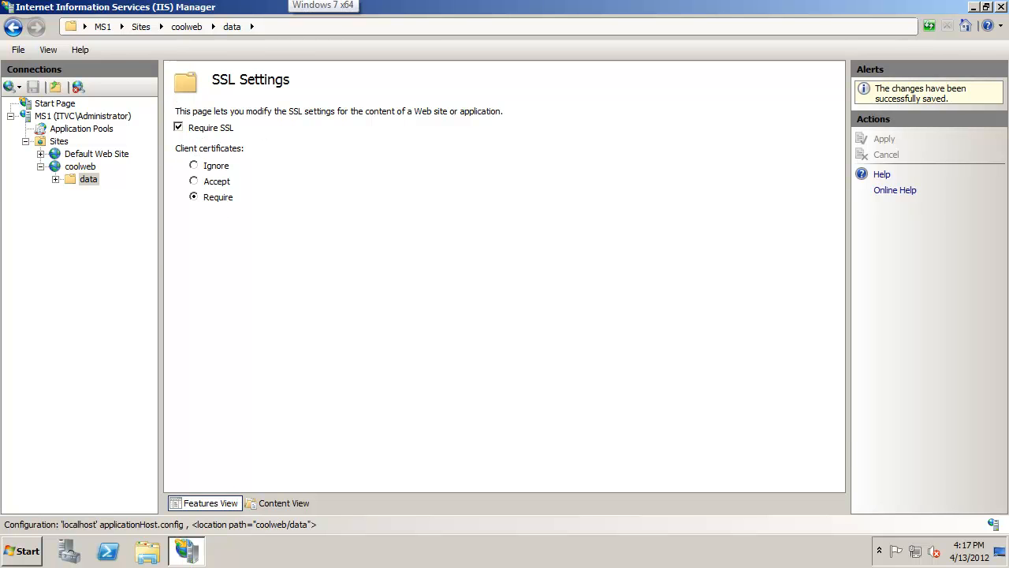
click(347, 2)
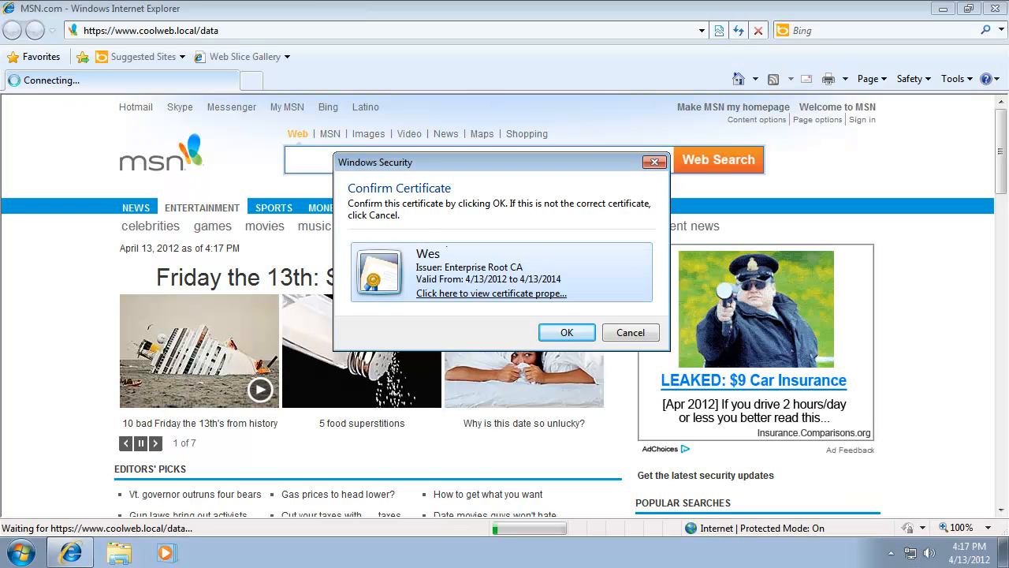
- Open the offered Wes client certificate's properties and inspect its certification path up to Enterprise Root CA
click(518, 297)
drag(468, 146, 443, 33)
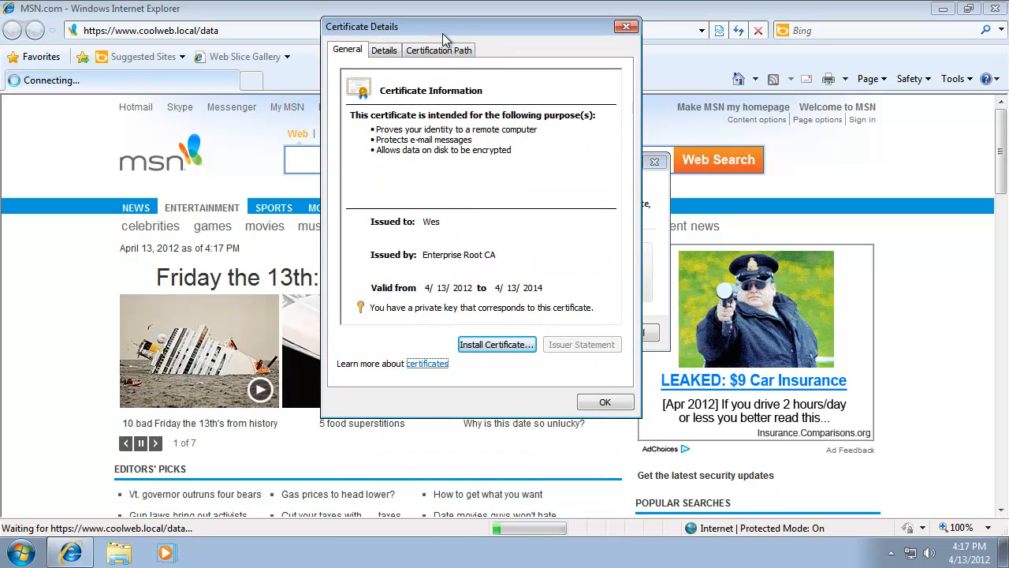
click(458, 164)
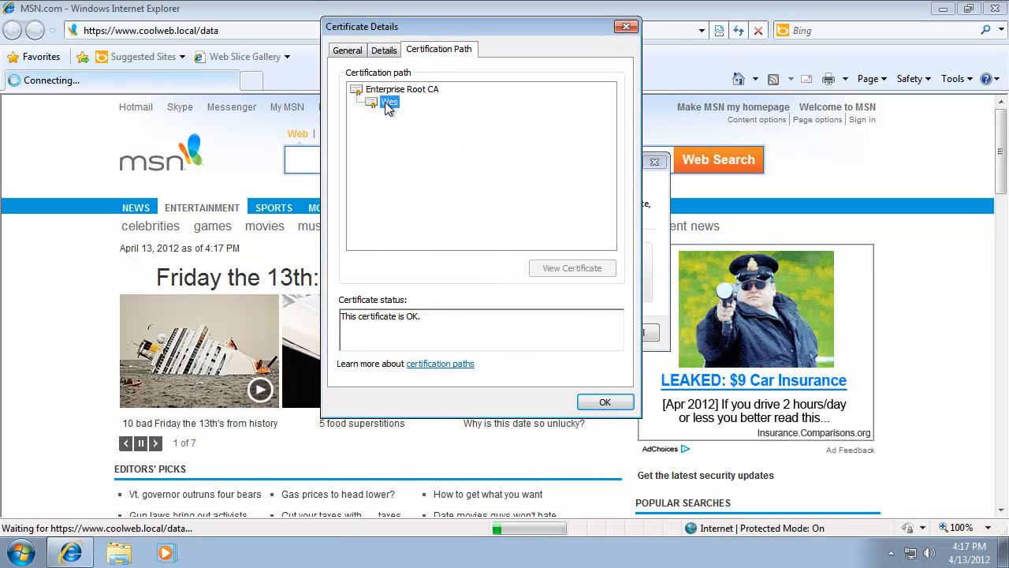
click(436, 90)
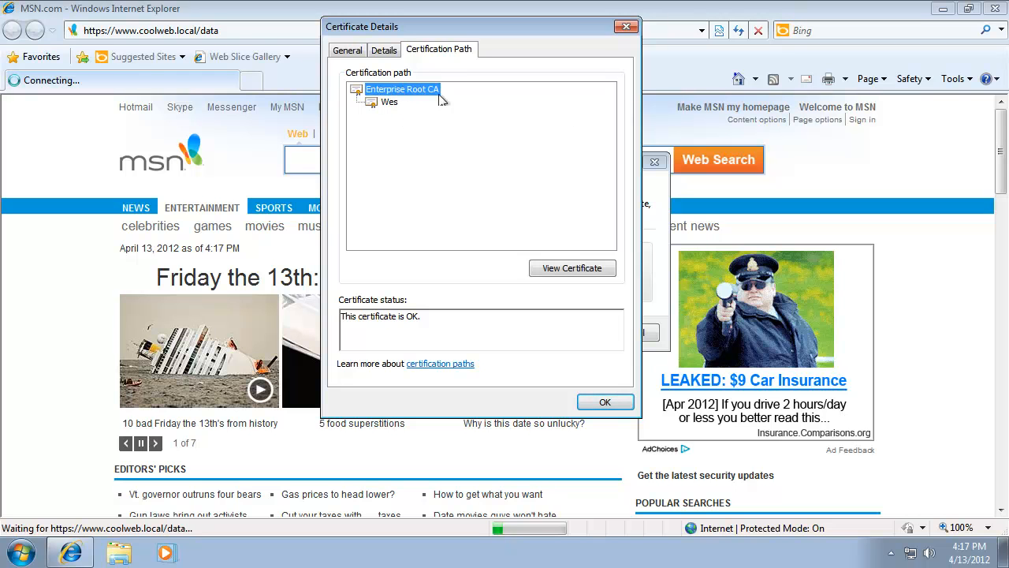
- Open the Enterprise Root CA certificate and review its detail fields, including issuer and public key
click(572, 268)
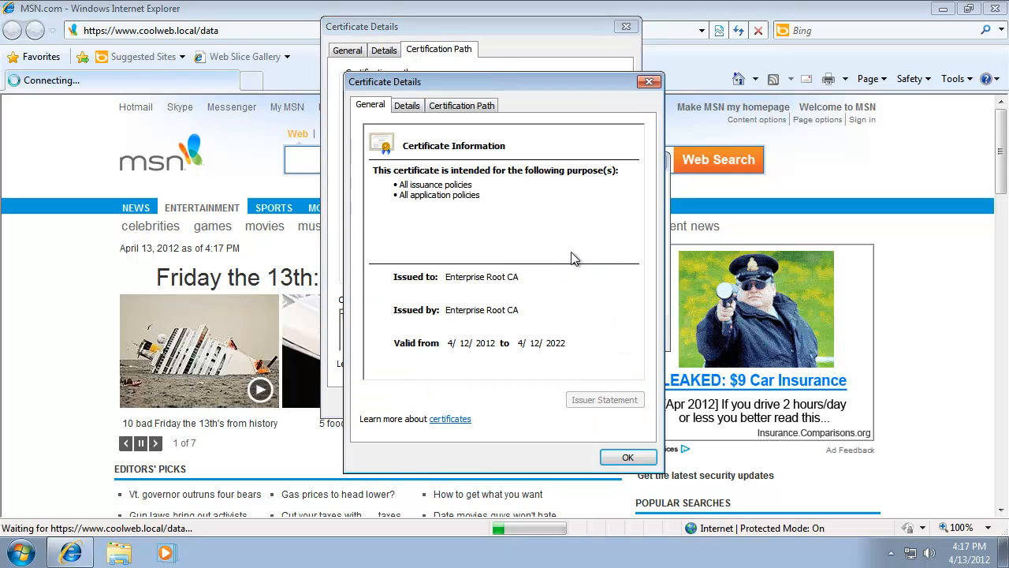
click(416, 106)
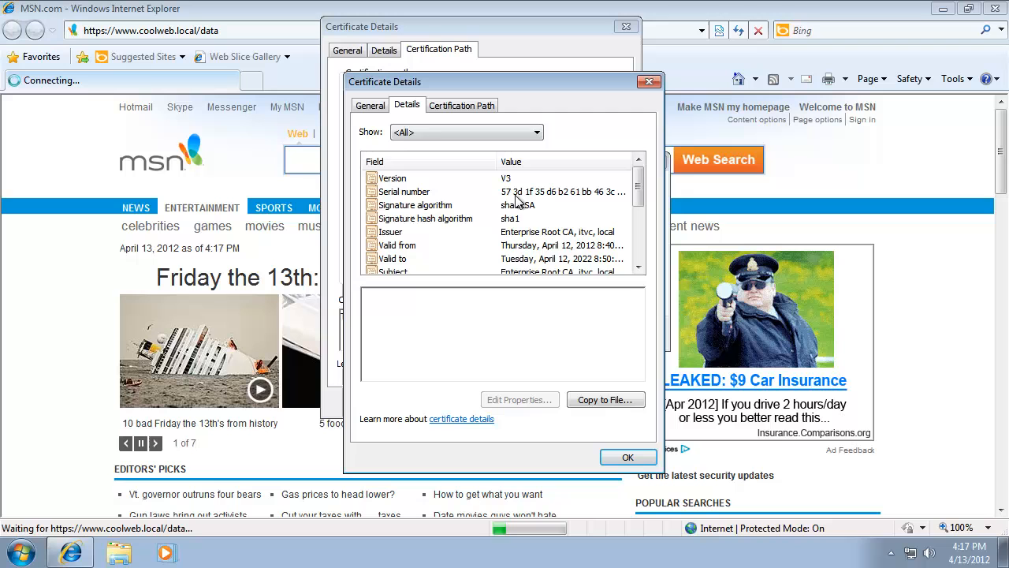
click(461, 232)
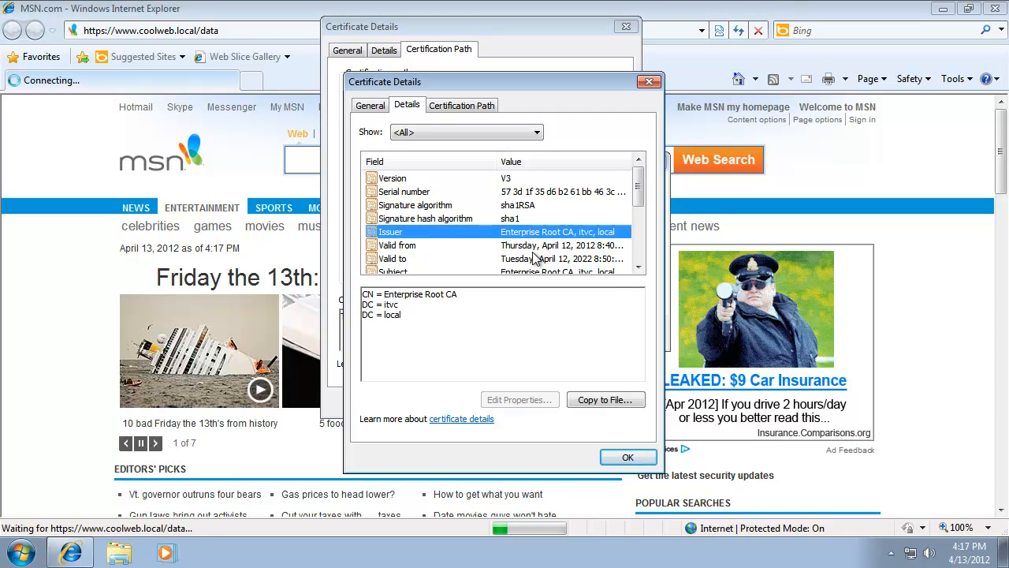
click(636, 266)
click(635, 267)
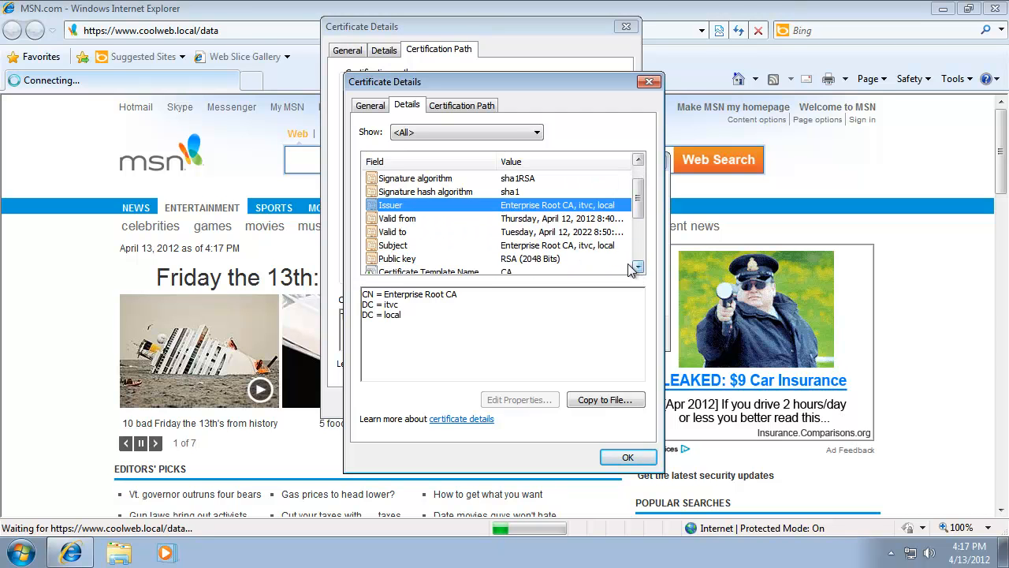
click(623, 259)
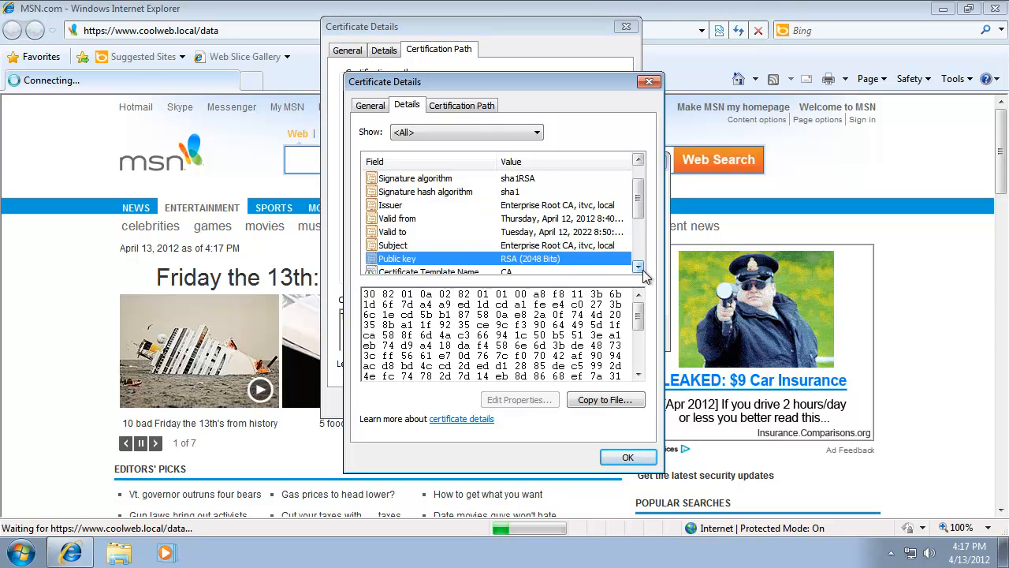
click(638, 266)
click(638, 266)
click(512, 247)
click(512, 232)
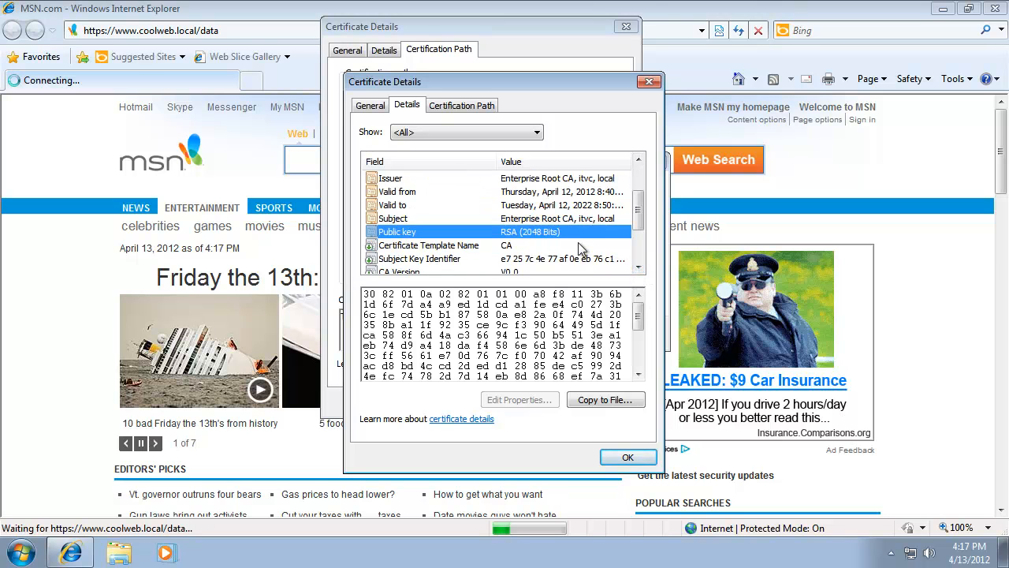
drag(639, 212, 639, 179)
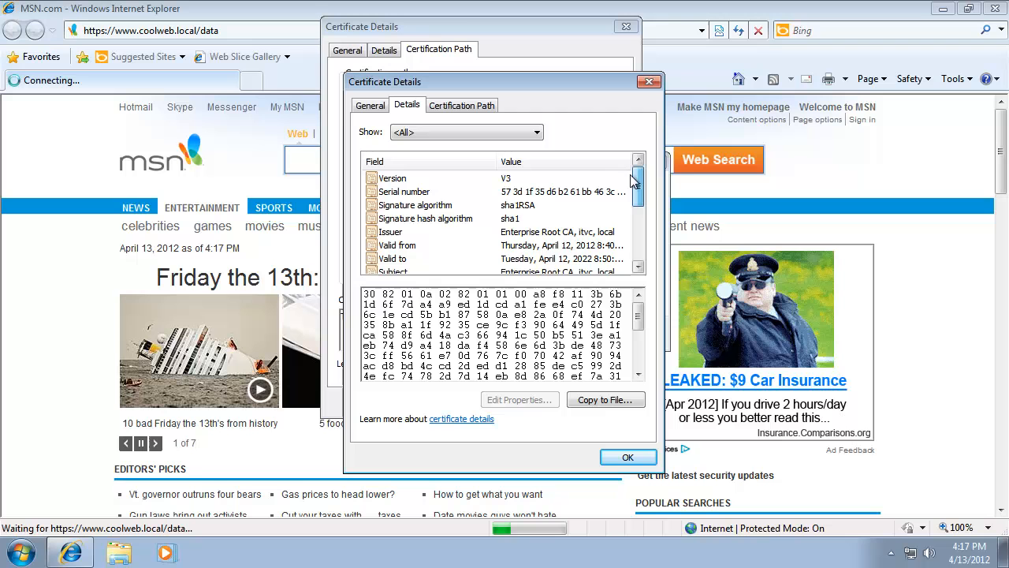
click(460, 204)
click(460, 194)
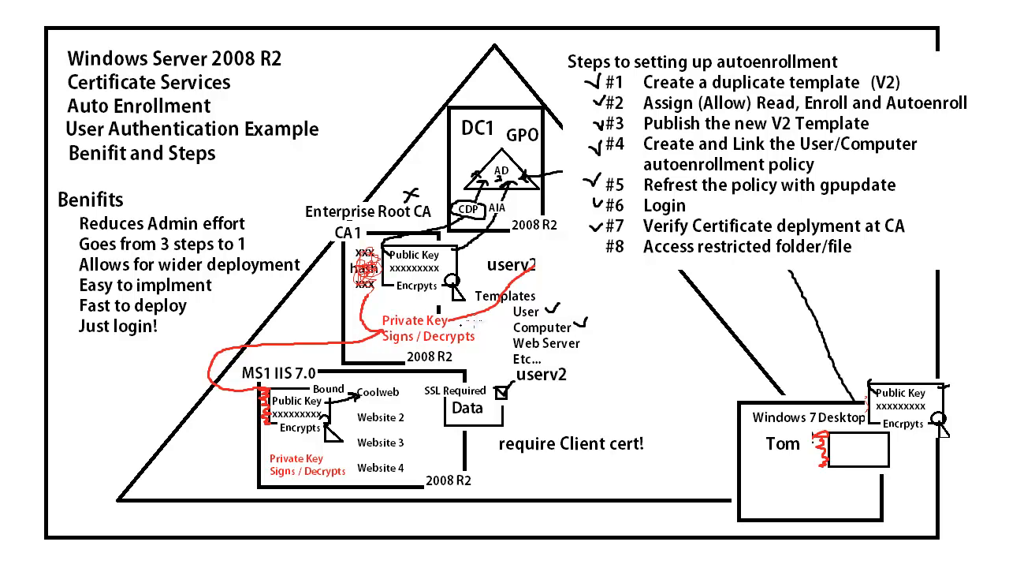
- On the diagram, draw a line from the userv2 template to Tom's certificate box on the Windows 7 desktop
mouse_move(544, 268)
mouse_down()
mouse_move(643, 304)
mouse_move(821, 428)
mouse_up()
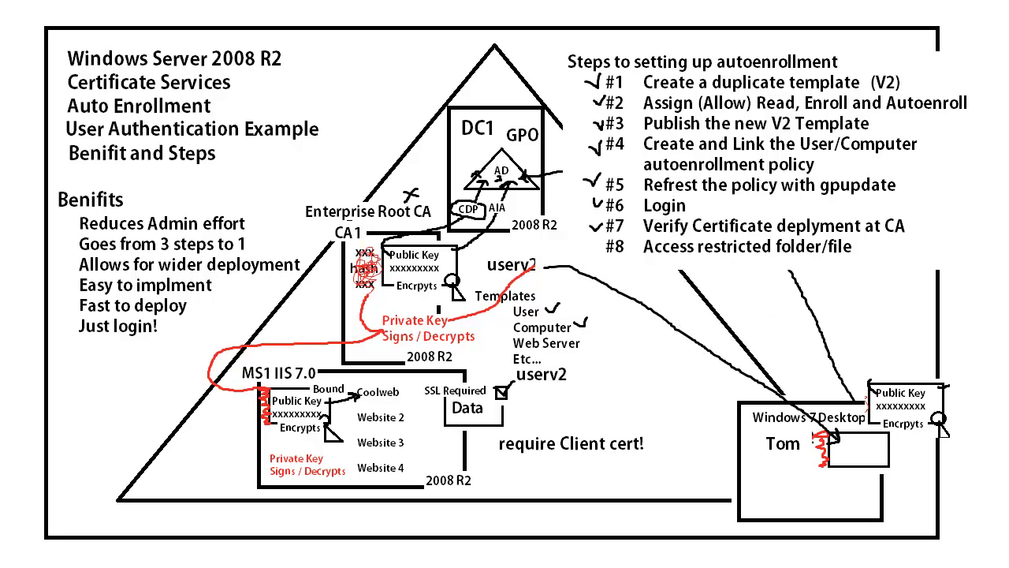
click(761, 483)
click(833, 325)
- Copy Tom's certificate box on the diagram and paste it below as a second entry for Wes
drag(809, 430, 899, 473)
key(ctrl+c)
key(ctrl+v)
mouse_move(35, 20)
mouse_down()
mouse_move(800, 347)
mouse_move(875, 511)
mouse_move(879, 503)
mouse_up()
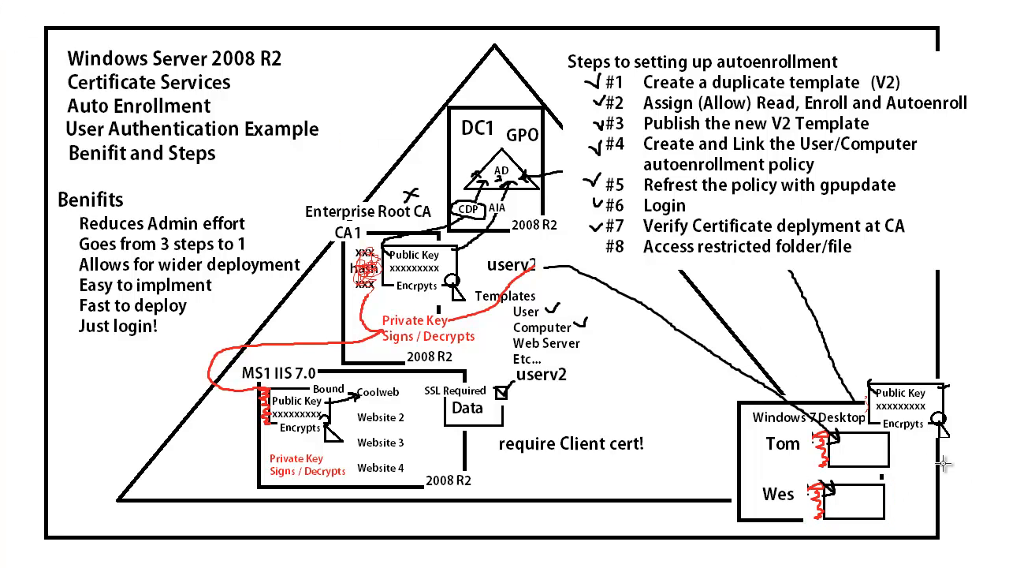